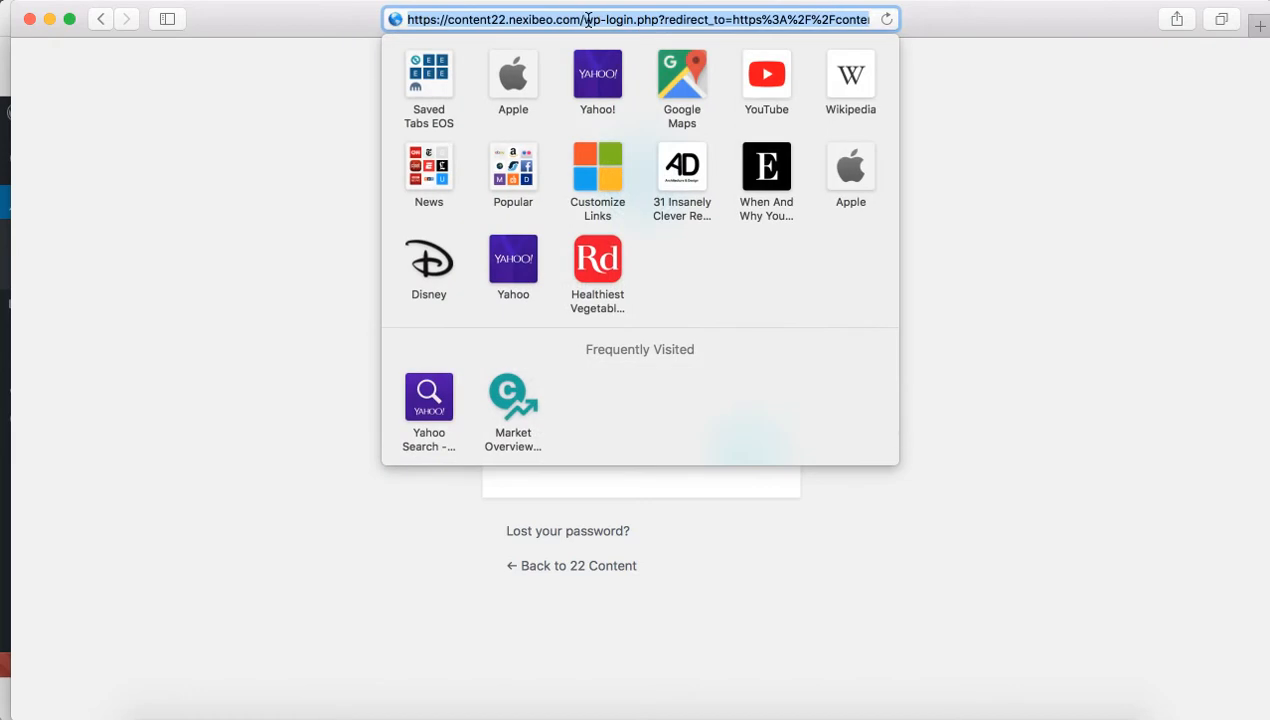
Step: Load the content22.nexibeo.com/wp-admin login page and activate the username field
left_click(589, 20)
key("shift+super+Right")
type("p-admin")
key("Return")
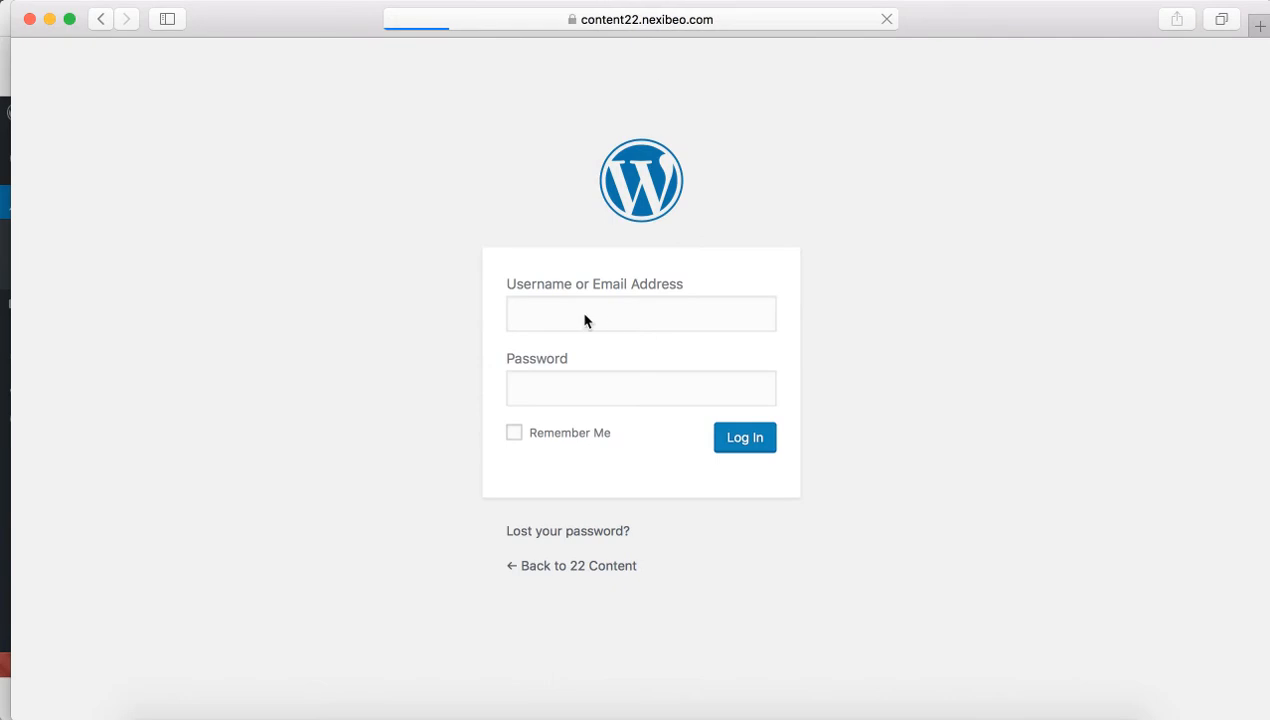
left_click(624, 311)
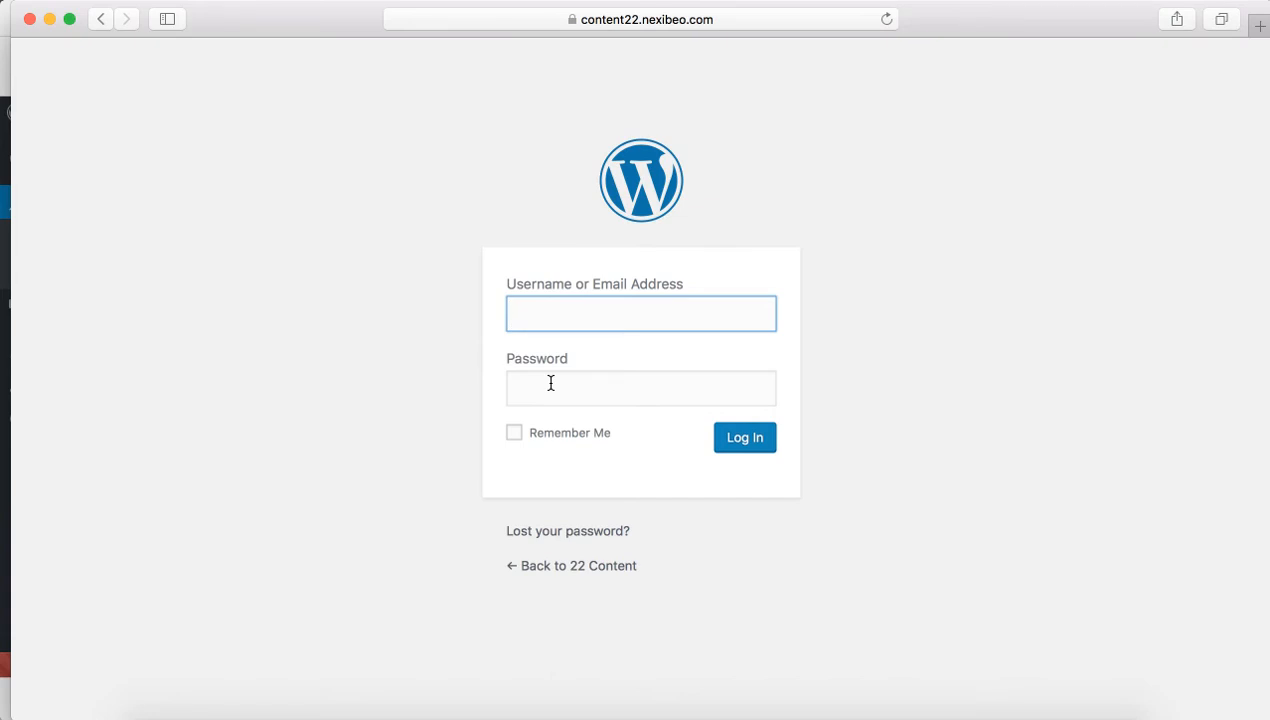
Step: Switch to Chrome and open the "Top 10 Barbie Hairstyles Of All Time" draft for editing from the Posts list, closing the downloads bar
key("super+Tab")
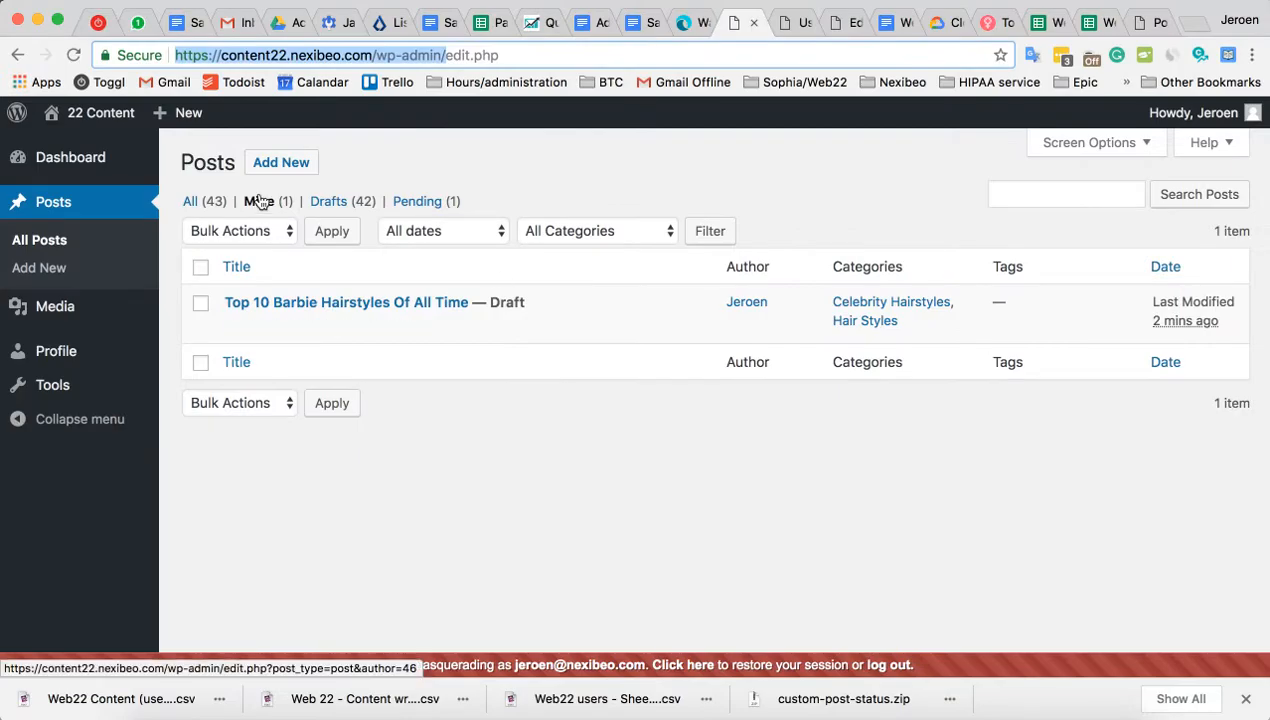
left_click(108, 160)
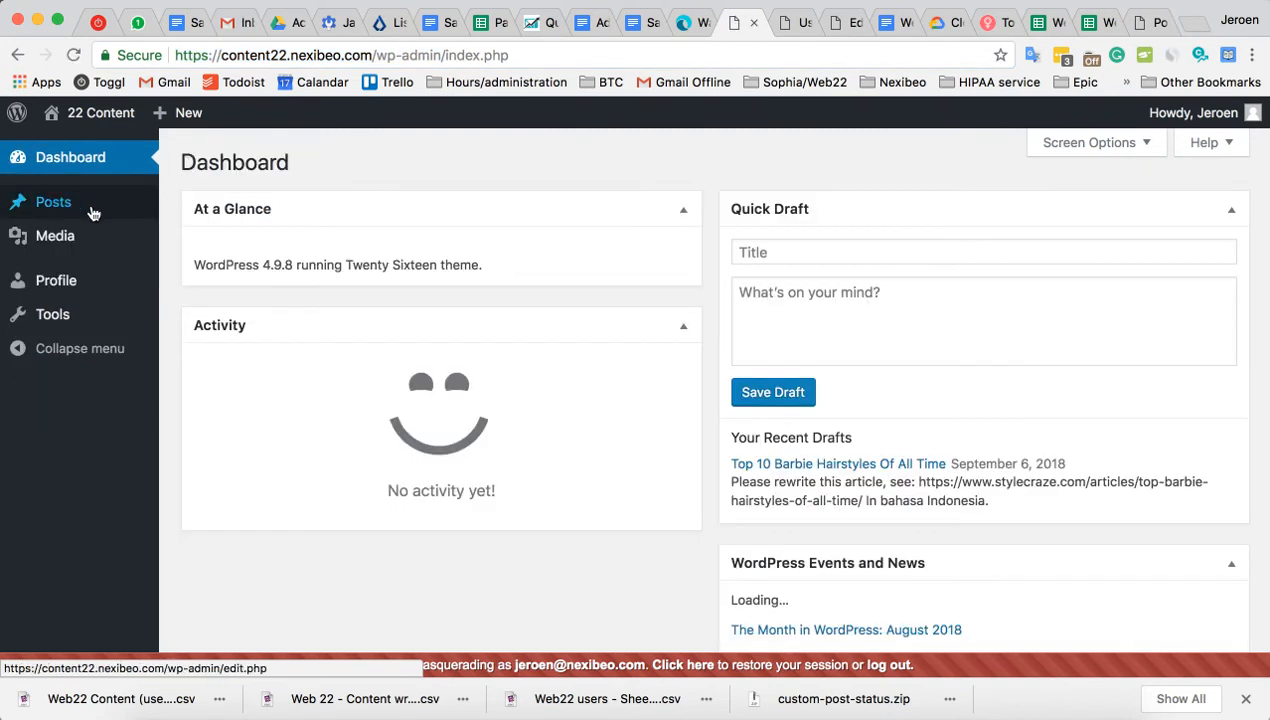
mouse_move(94, 206)
left_click(177, 212)
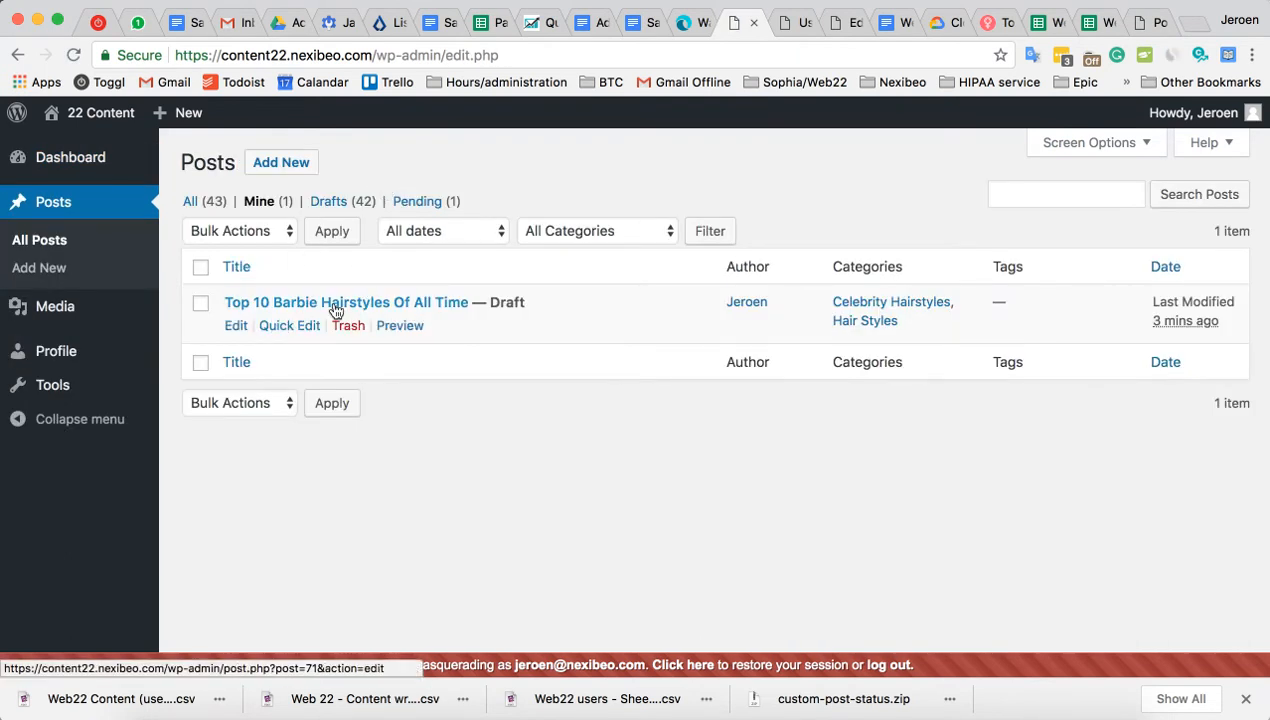
left_click(237, 327)
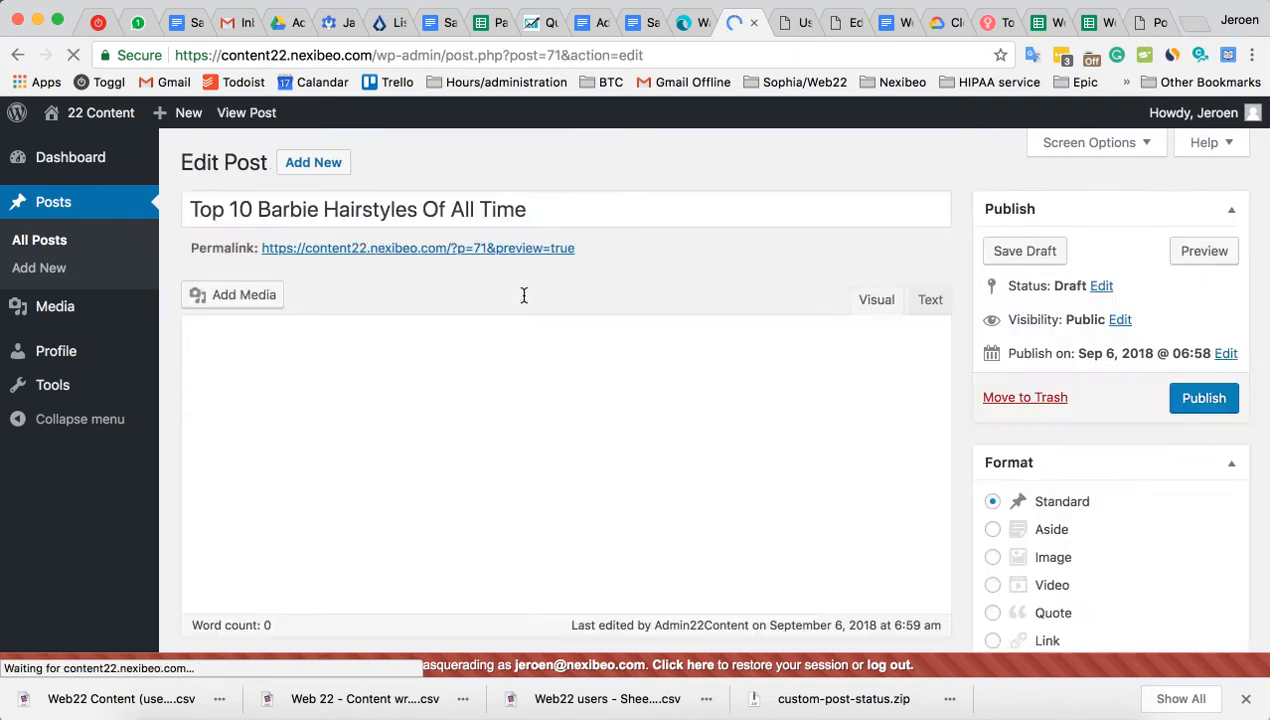
left_click(1246, 698)
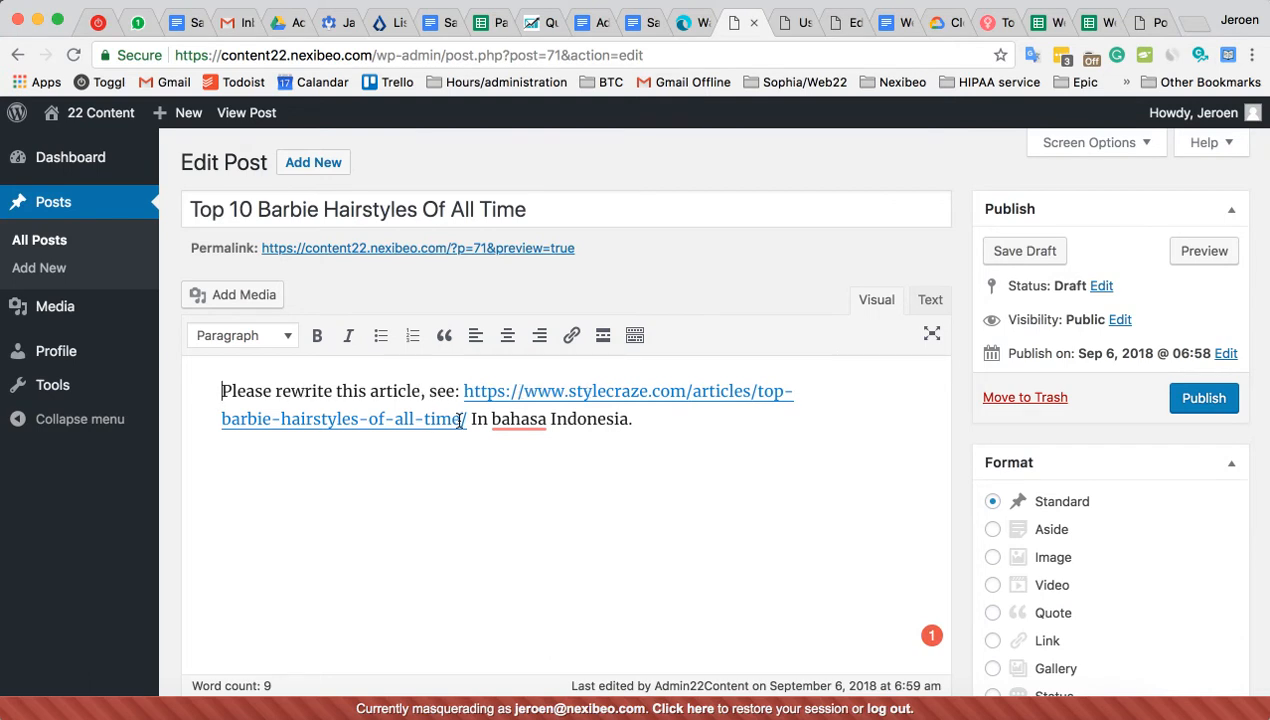
Step: Place the Stylecraze article's browser tab directly after the post editor's tab and return to the post's title
left_click_drag(988, 23, 783, 35)
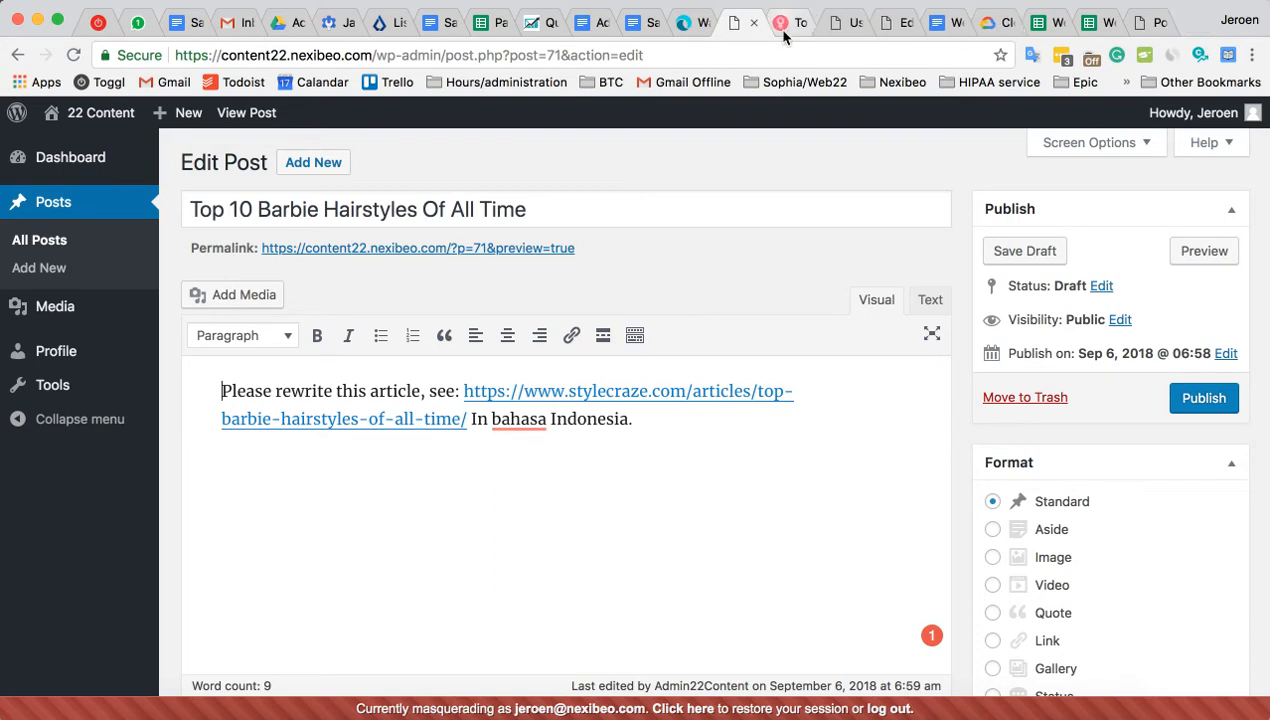
left_click(785, 33)
left_click(740, 33)
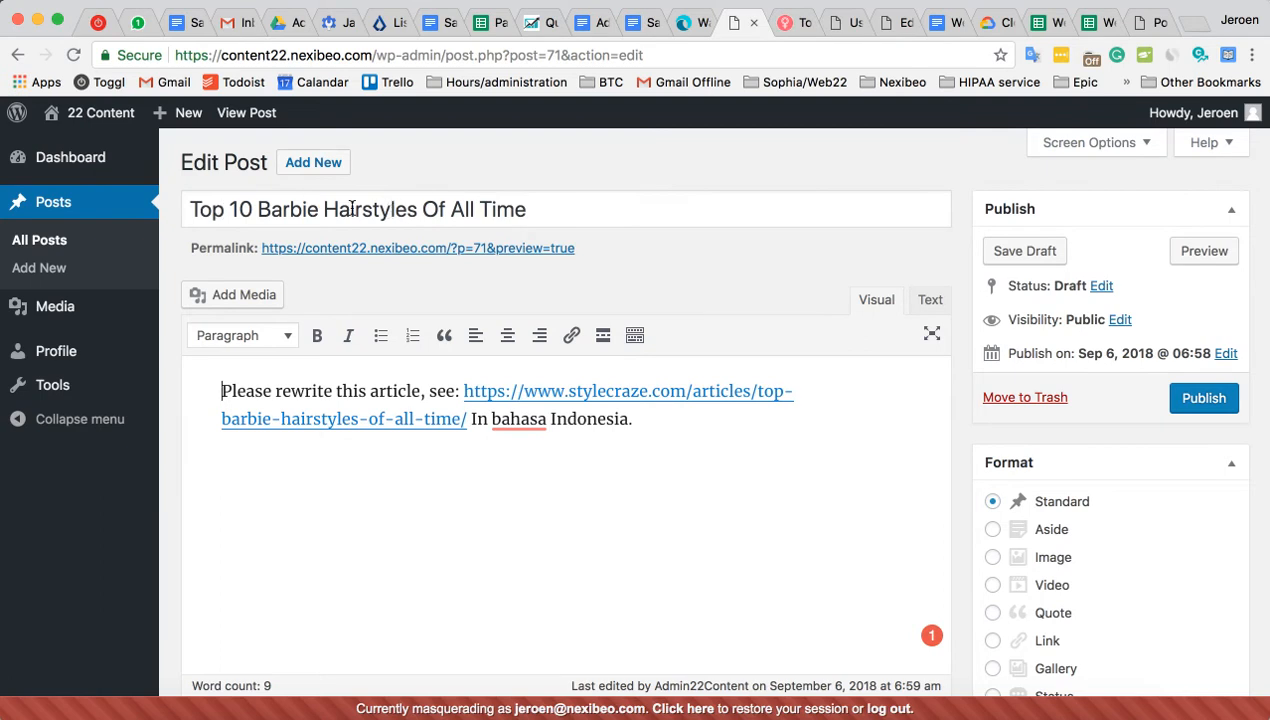
left_click(420, 209)
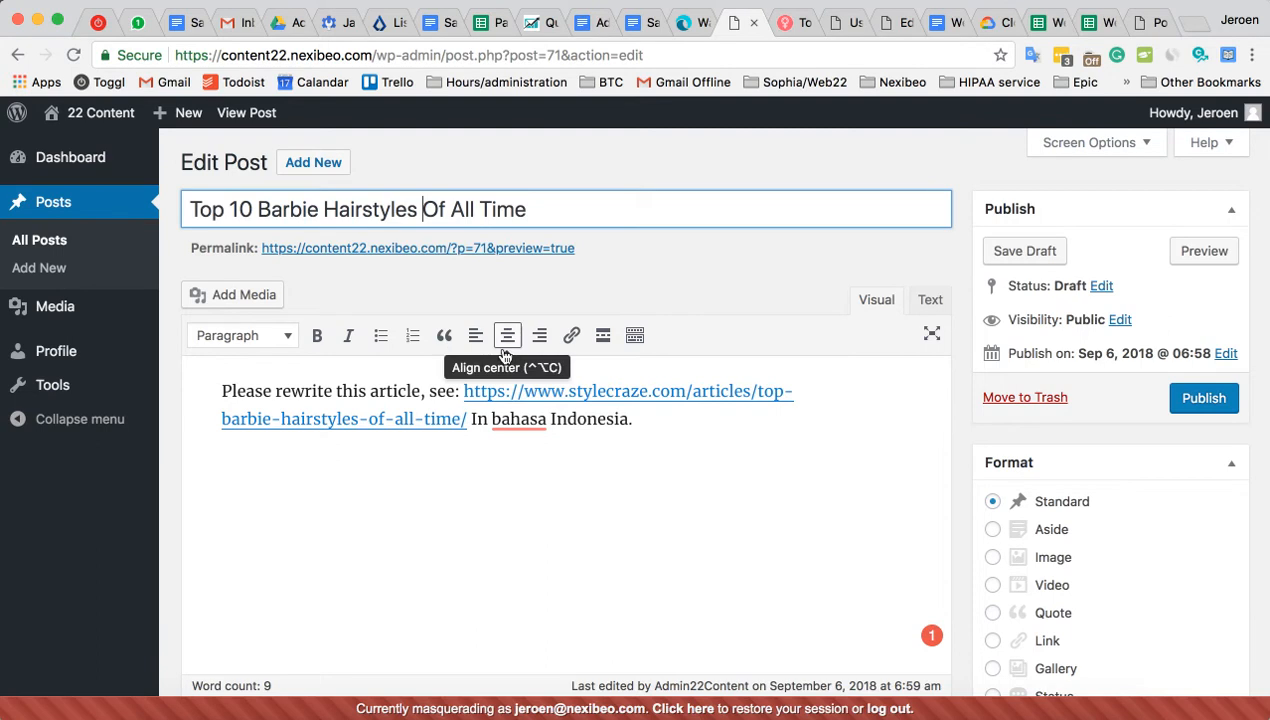
Step: Copy the entire Stylecraze article, from its title to the last sentence of the Squirrels Tail section
key("ctrl+Tab")
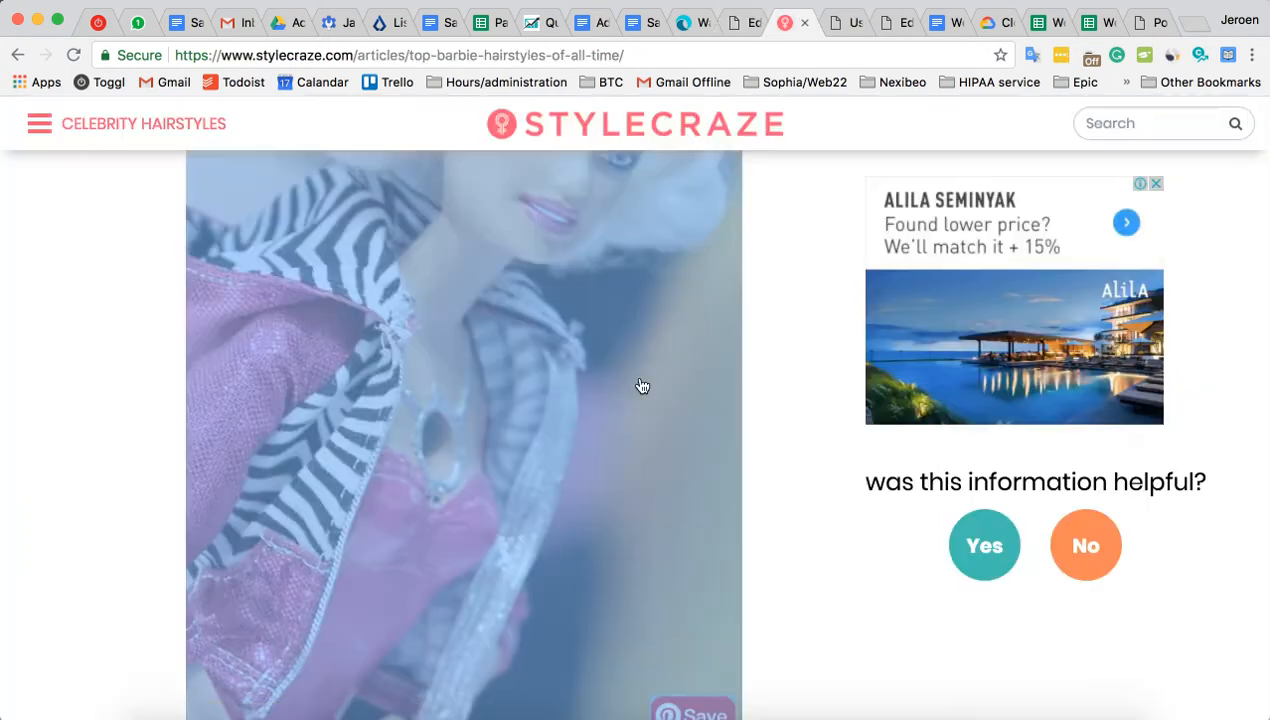
scroll(642, 386, "up", 5)
scroll(642, 386, "up", 15)
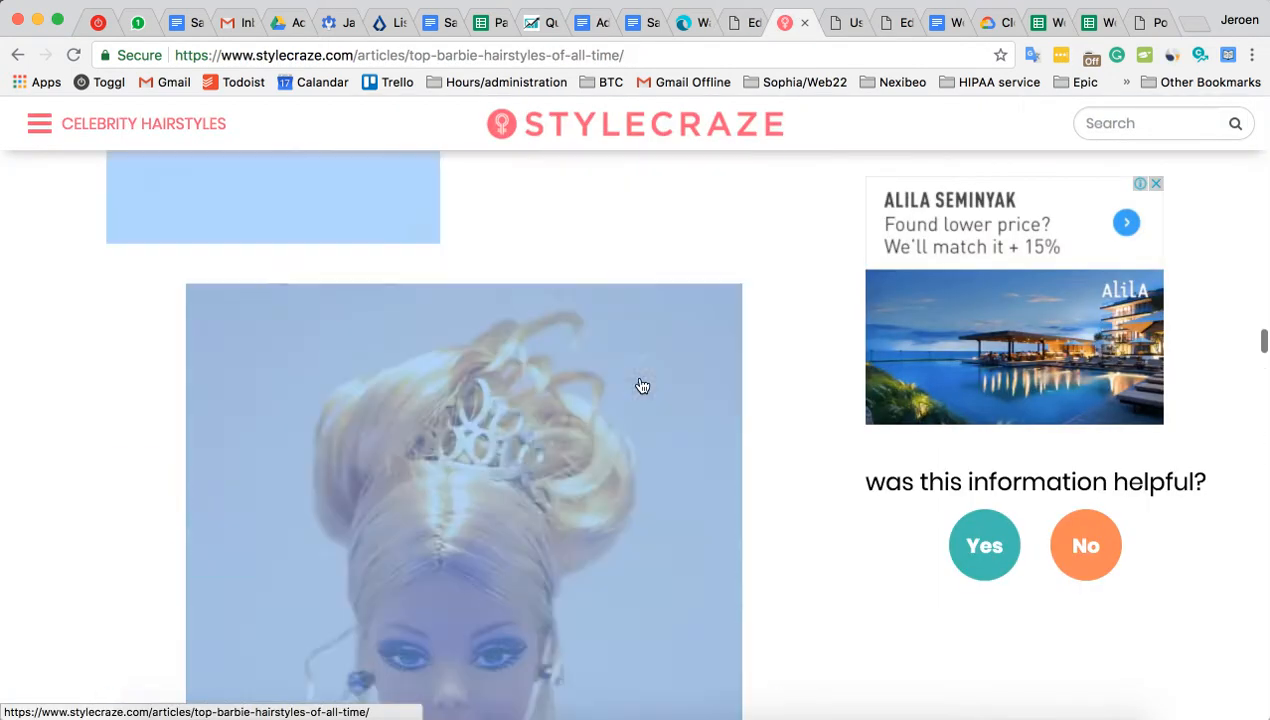
scroll(640, 385, "up", 10)
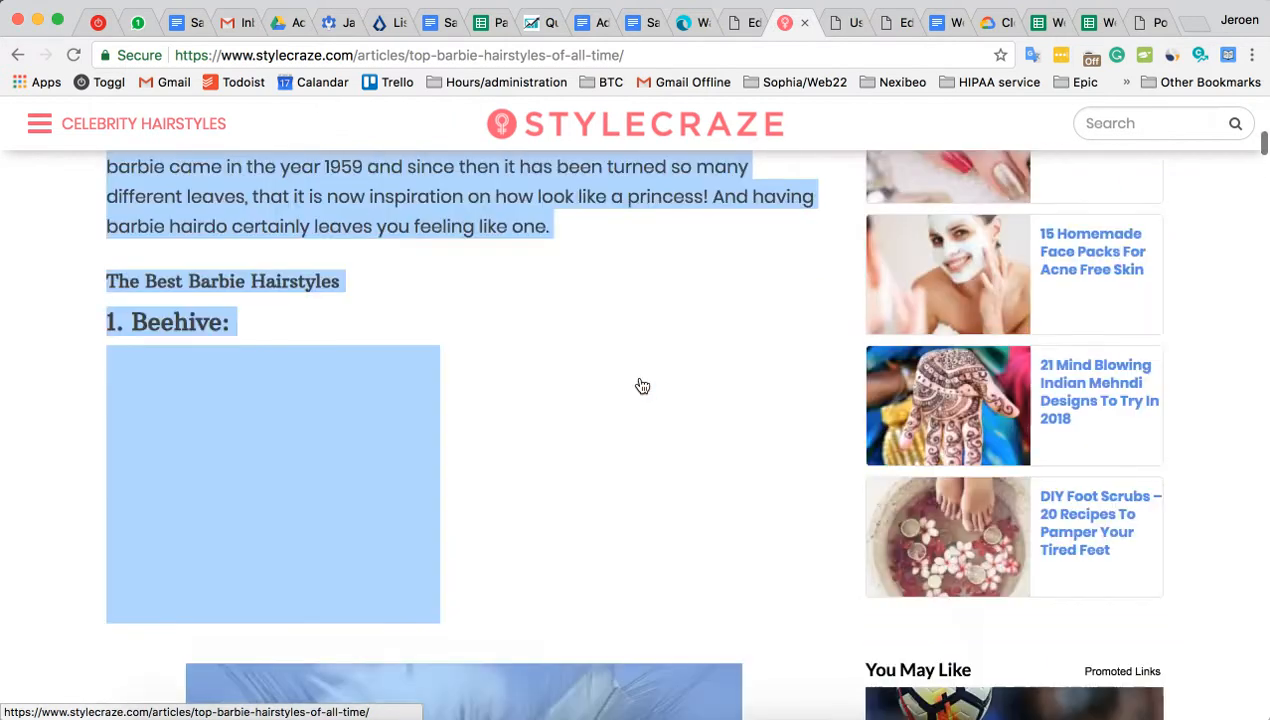
left_click(356, 265)
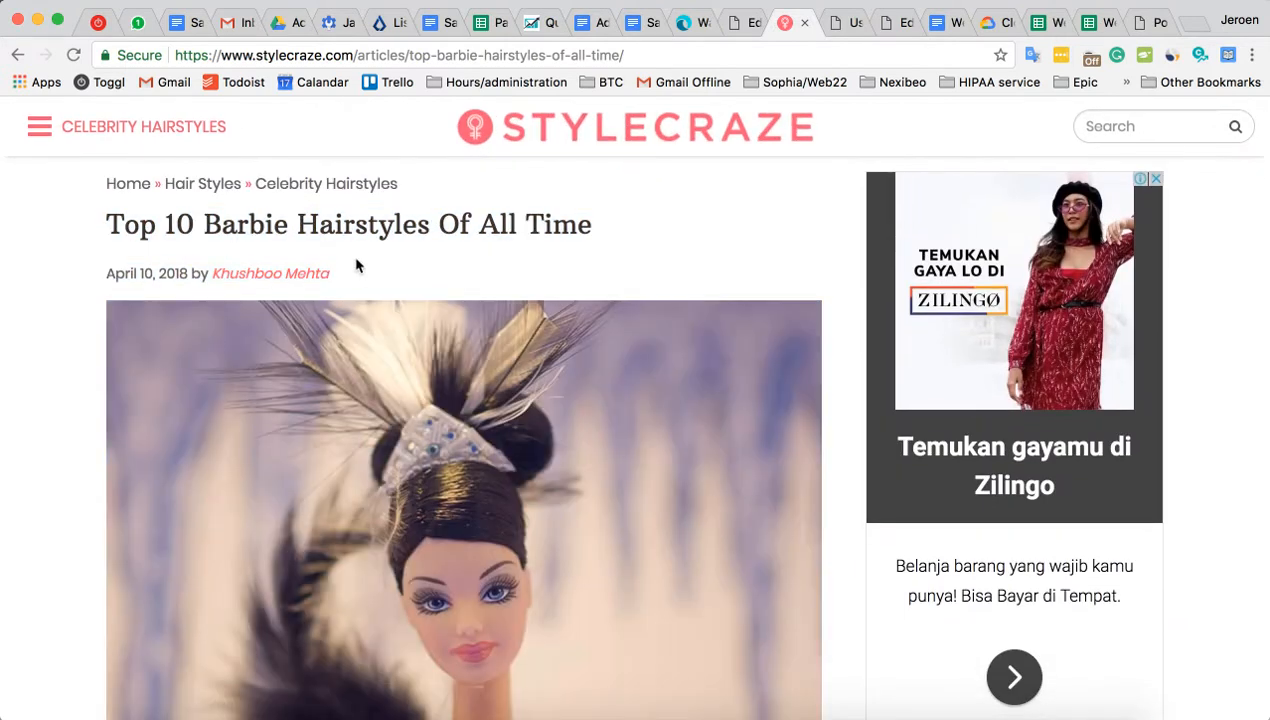
left_click_drag(107, 224, 331, 445)
scroll(142, 289, "down", 10)
scroll(145, 300, "down", 15)
scroll(145, 300, "down", 20)
scroll(145, 300, "down", 15)
scroll(312, 428, "down", 12)
scroll(312, 431, "down", 15)
scroll(312, 431, "down", 18)
scroll(329, 452, "down", 10)
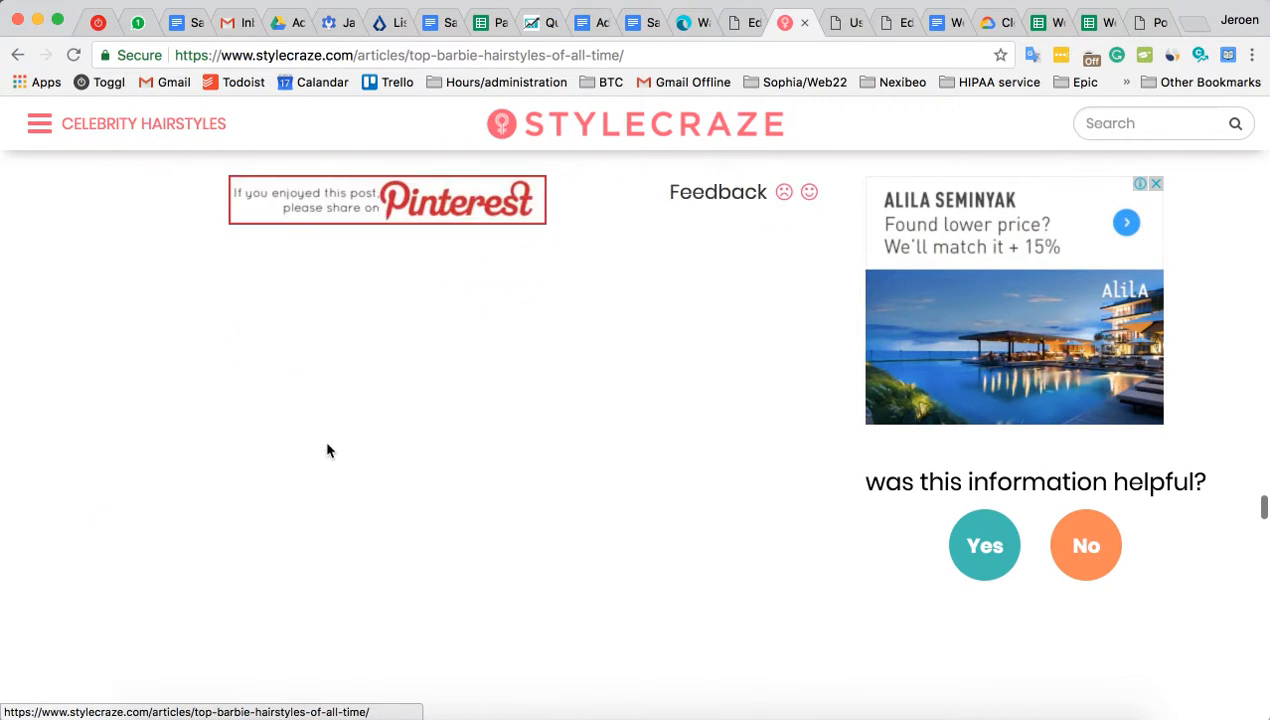
scroll(384, 268, "up", 3)
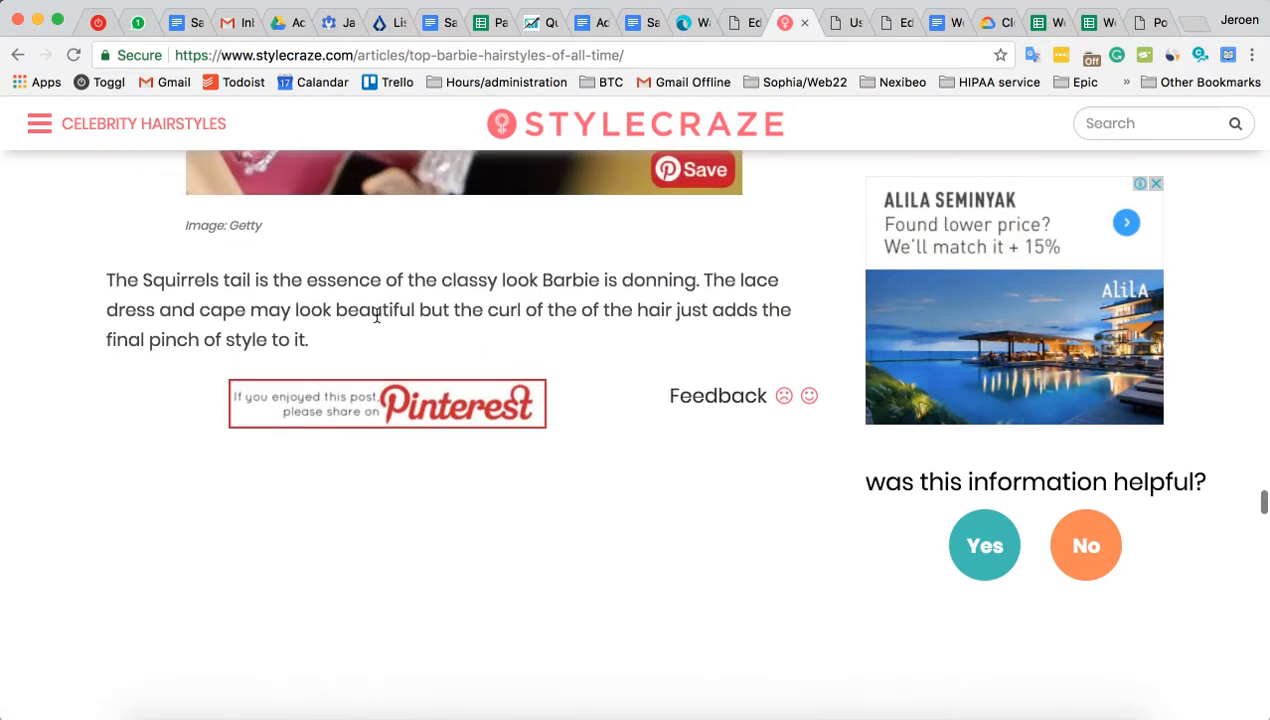
left_click_drag(358, 344, 110, 220)
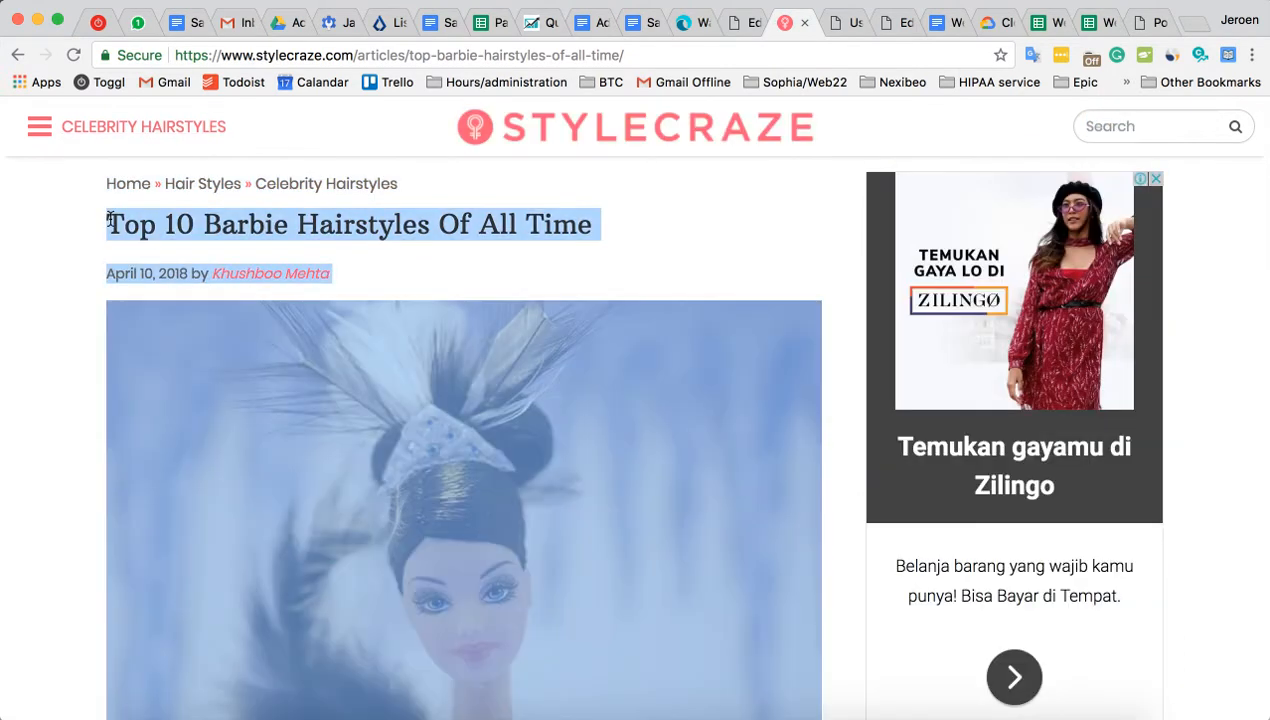
right_click(146, 228)
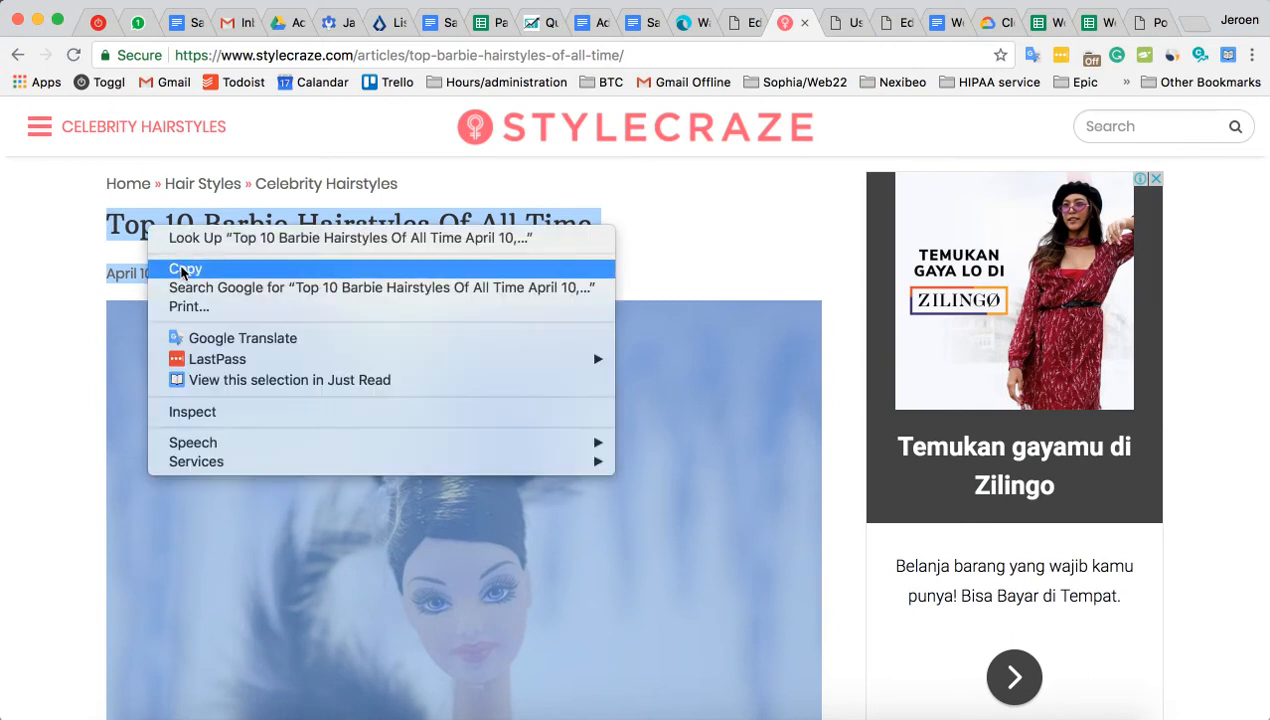
left_click(181, 271)
Step: Place the Google Cloud Translation tab after the article's tab, reload cloud.google.com/translate and complete the demo's reCAPTCHA check
left_click_drag(1000, 22, 853, 36)
left_click(770, 55)
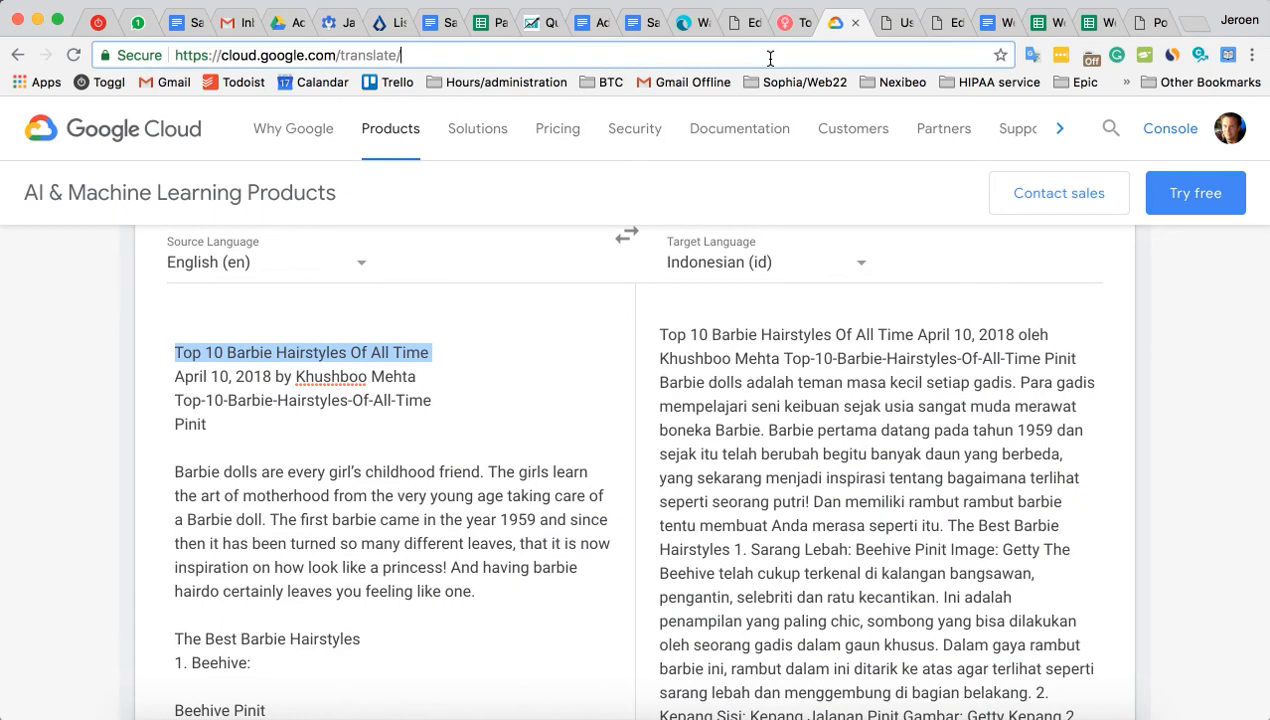
key("Return")
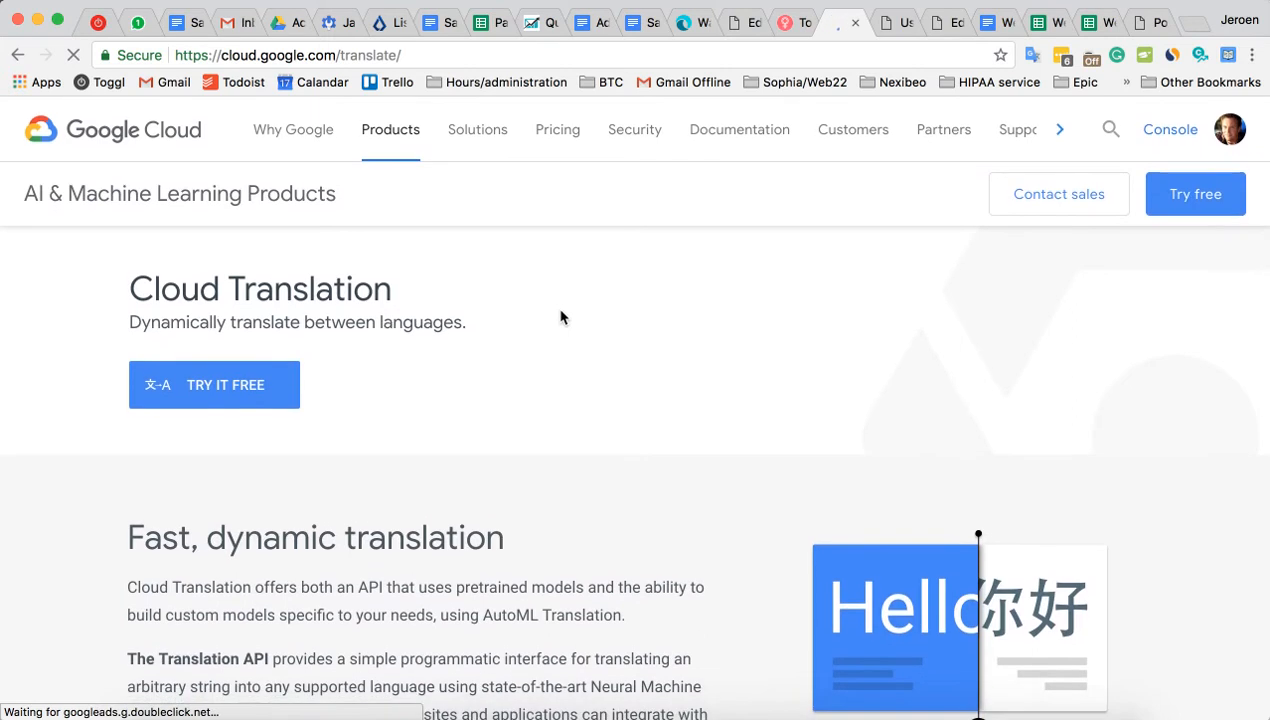
scroll(560, 317, "down", 10)
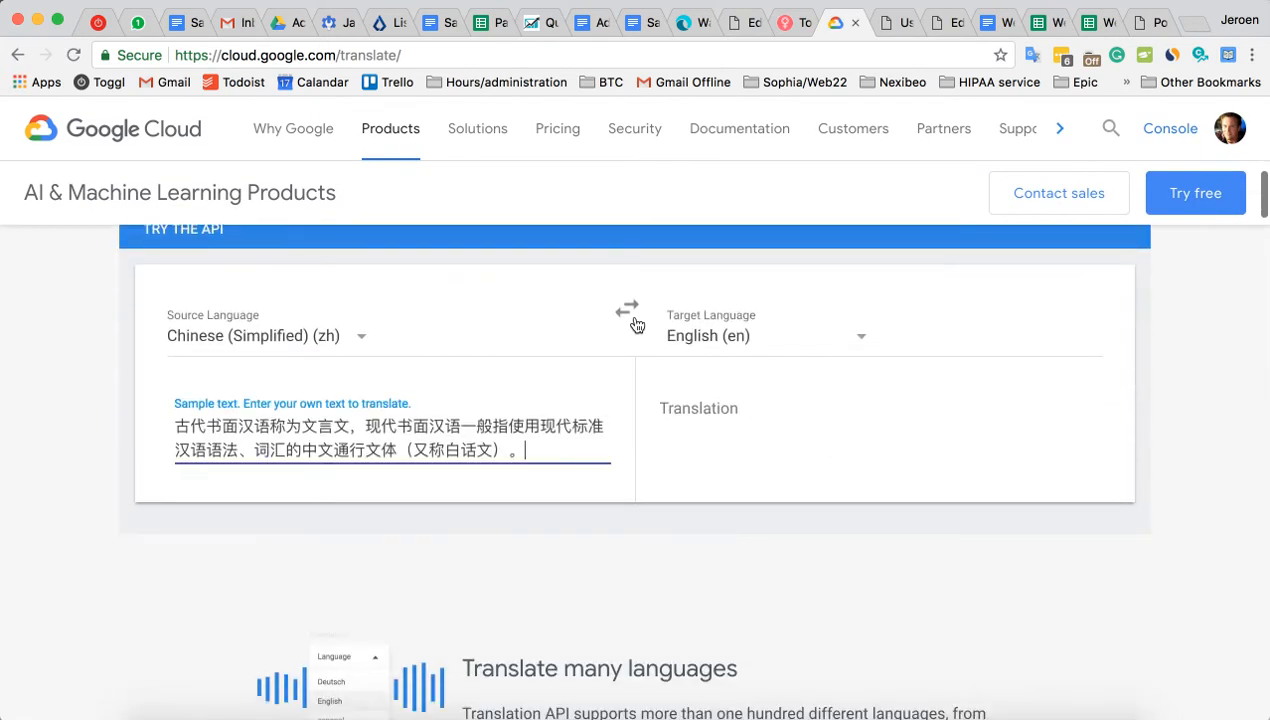
left_click(630, 316)
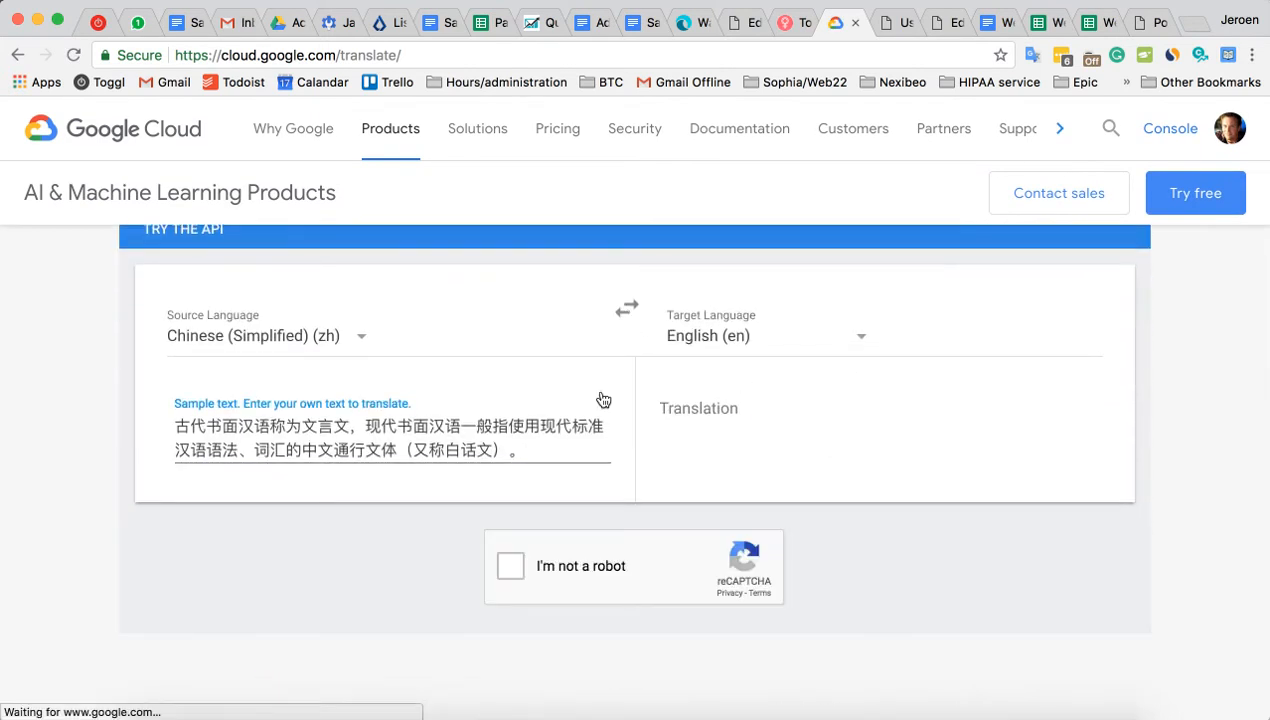
left_click(561, 460)
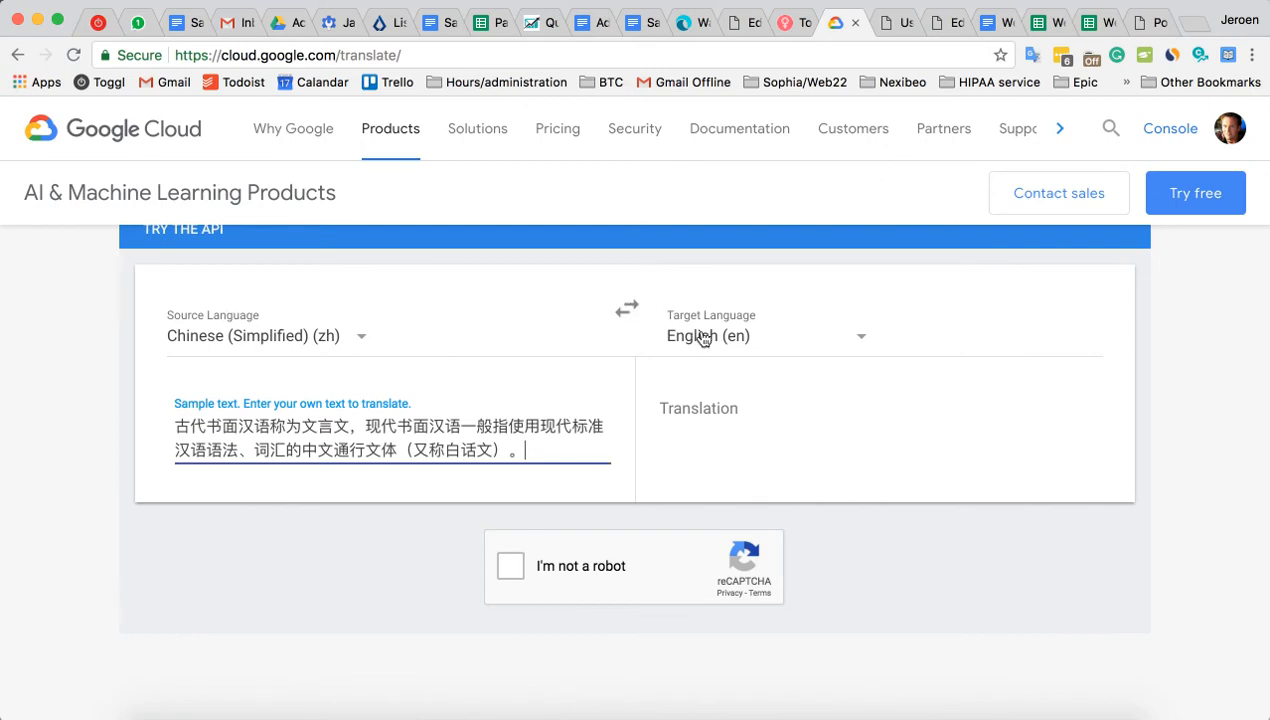
left_click(512, 572)
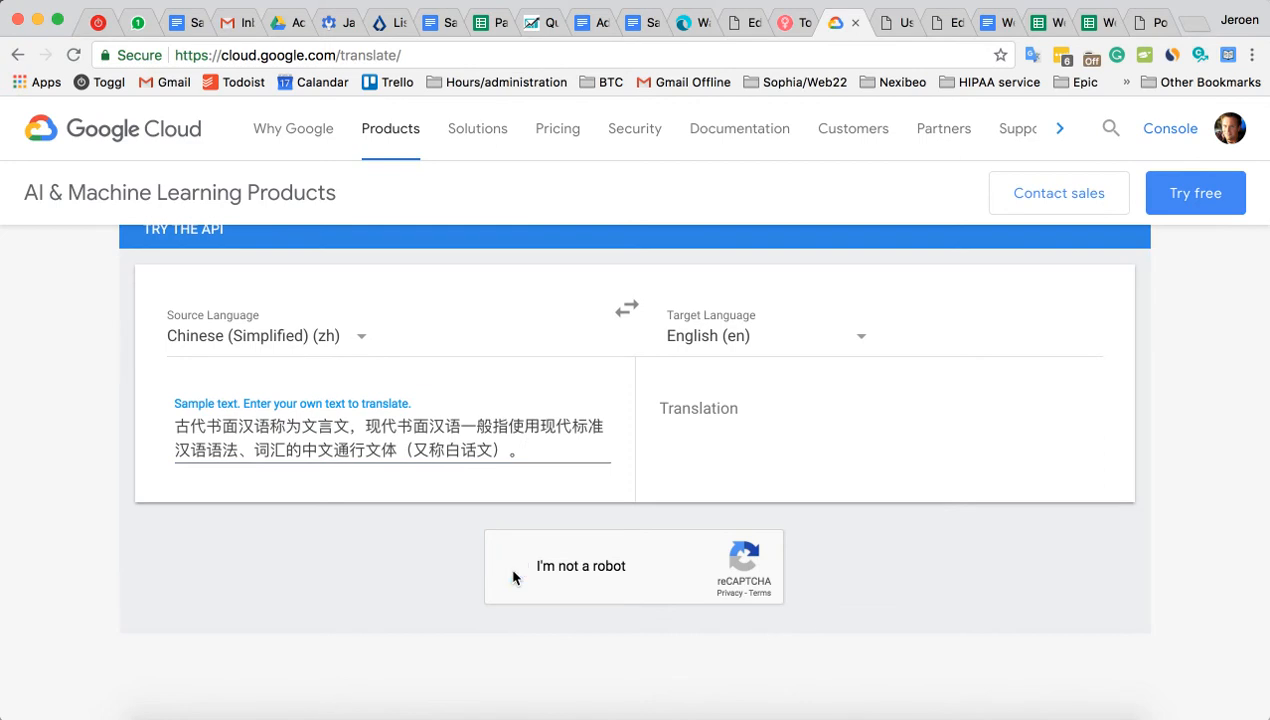
Step: Set the translation demo's source language to English and the target language to Indonesian
left_click(627, 315)
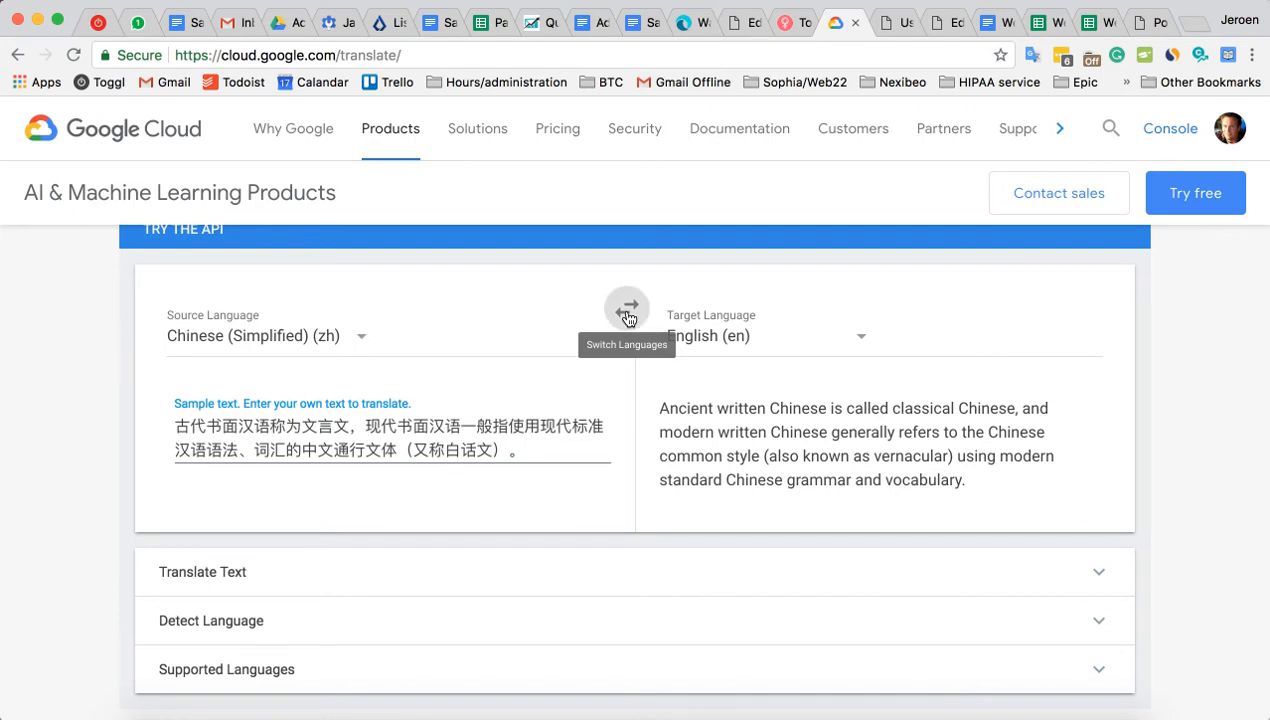
left_click(737, 345)
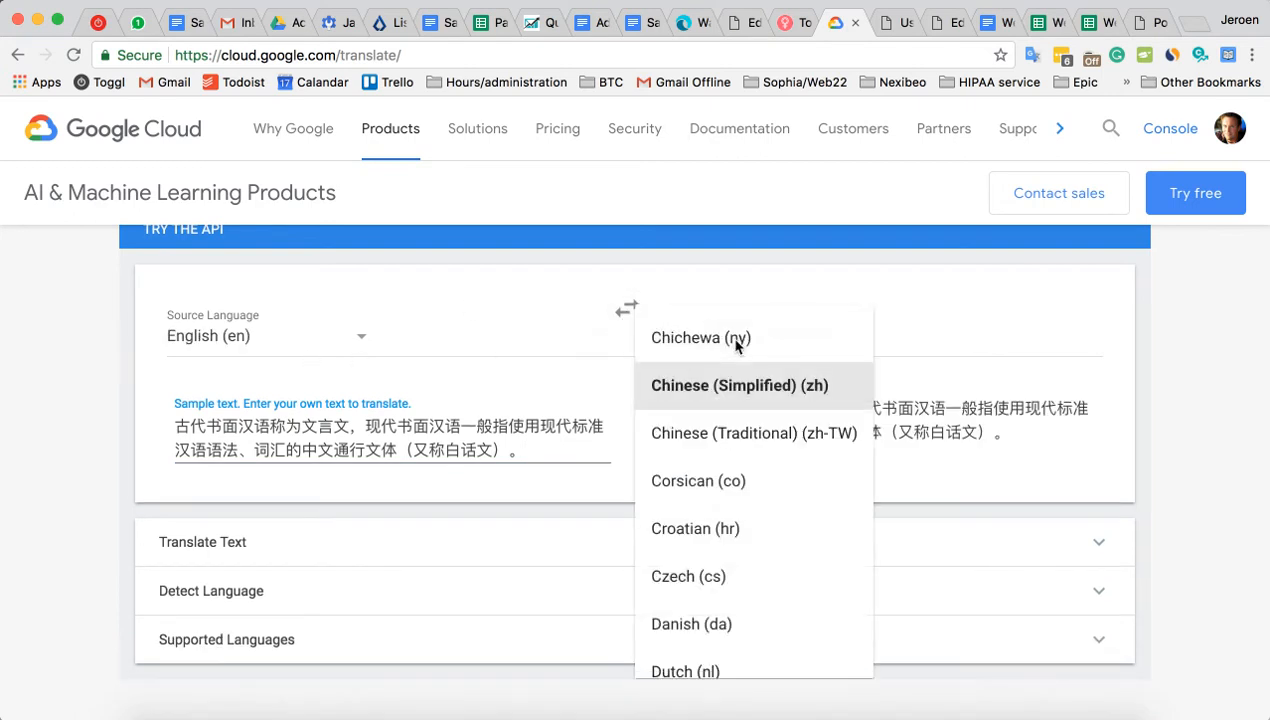
scroll(741, 455, "down", 10)
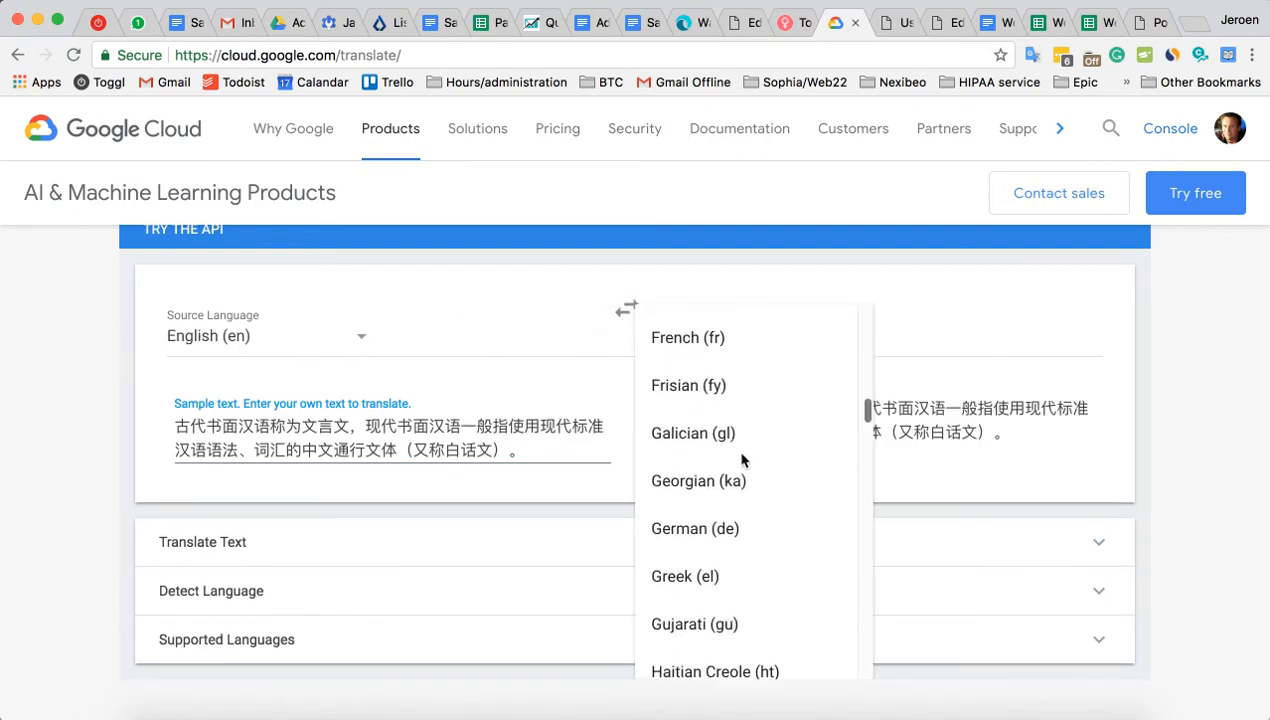
scroll(741, 455, "down", 5)
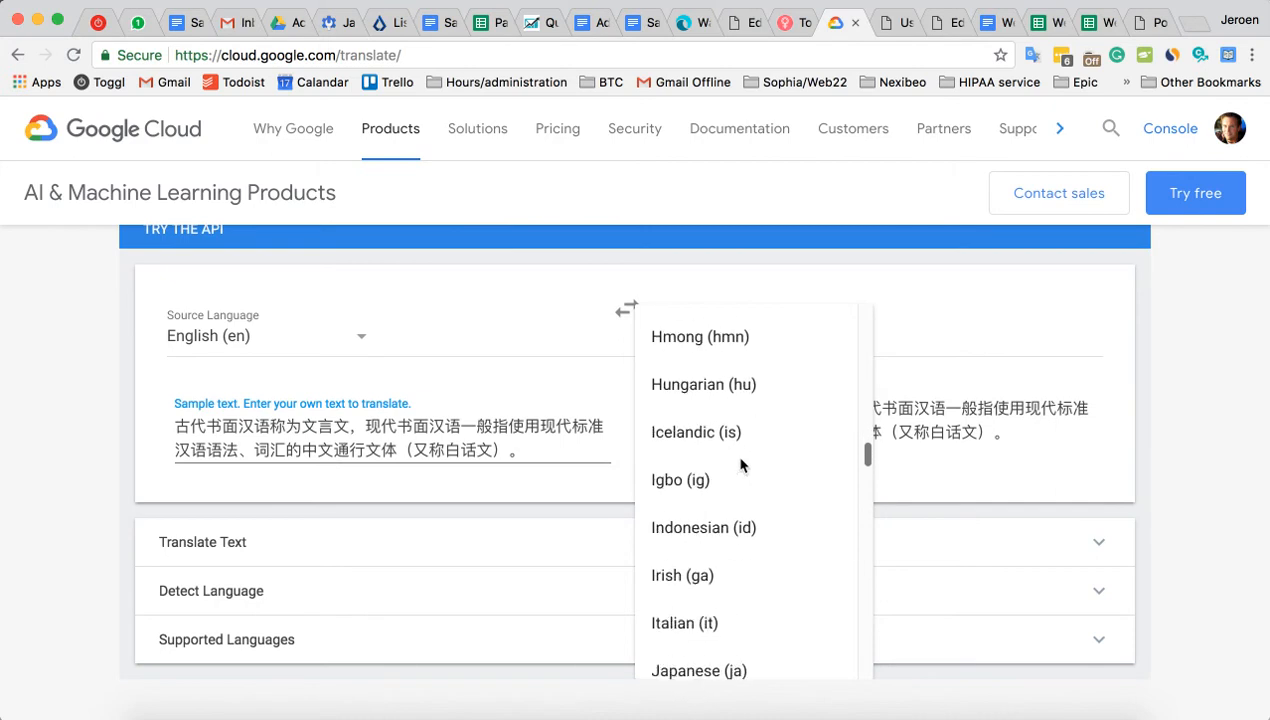
left_click(742, 524)
Step: Replace the demo's Chinese sample text with the copied Barbie hairstyles article and go to the beginning of its translation
left_click(456, 418)
key("super+a")
key("BackSpace")
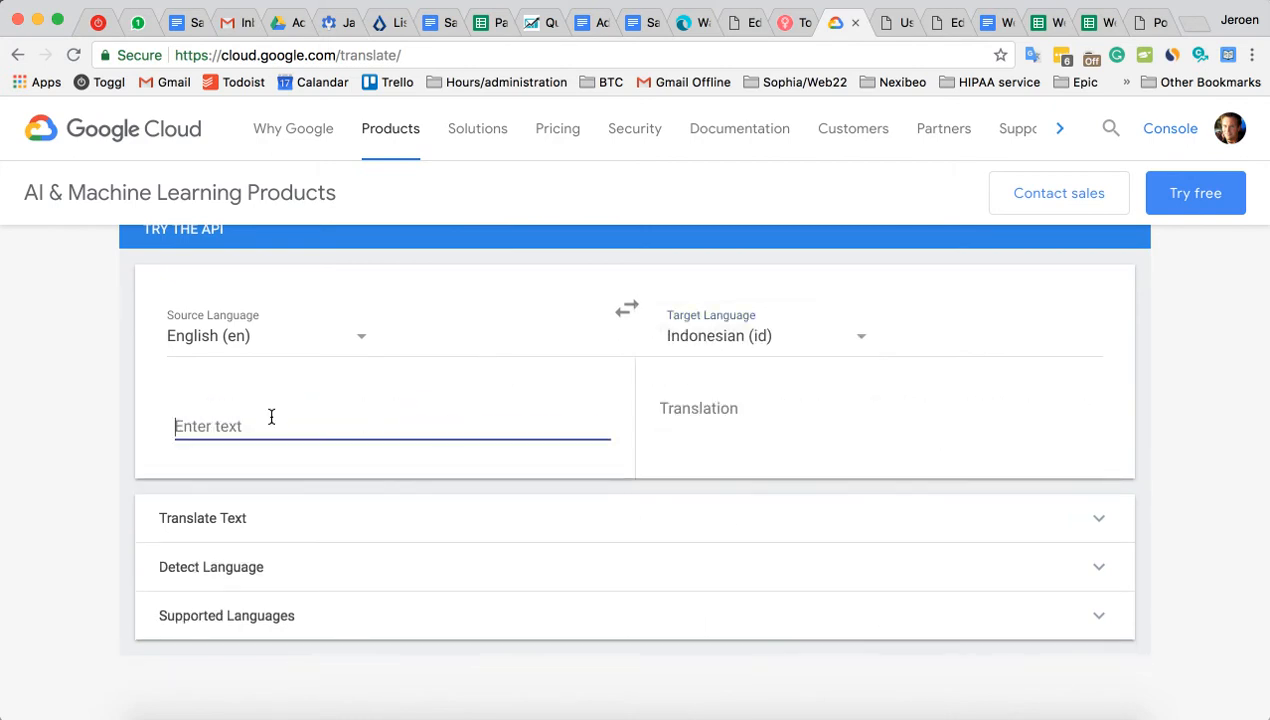
right_click(271, 422)
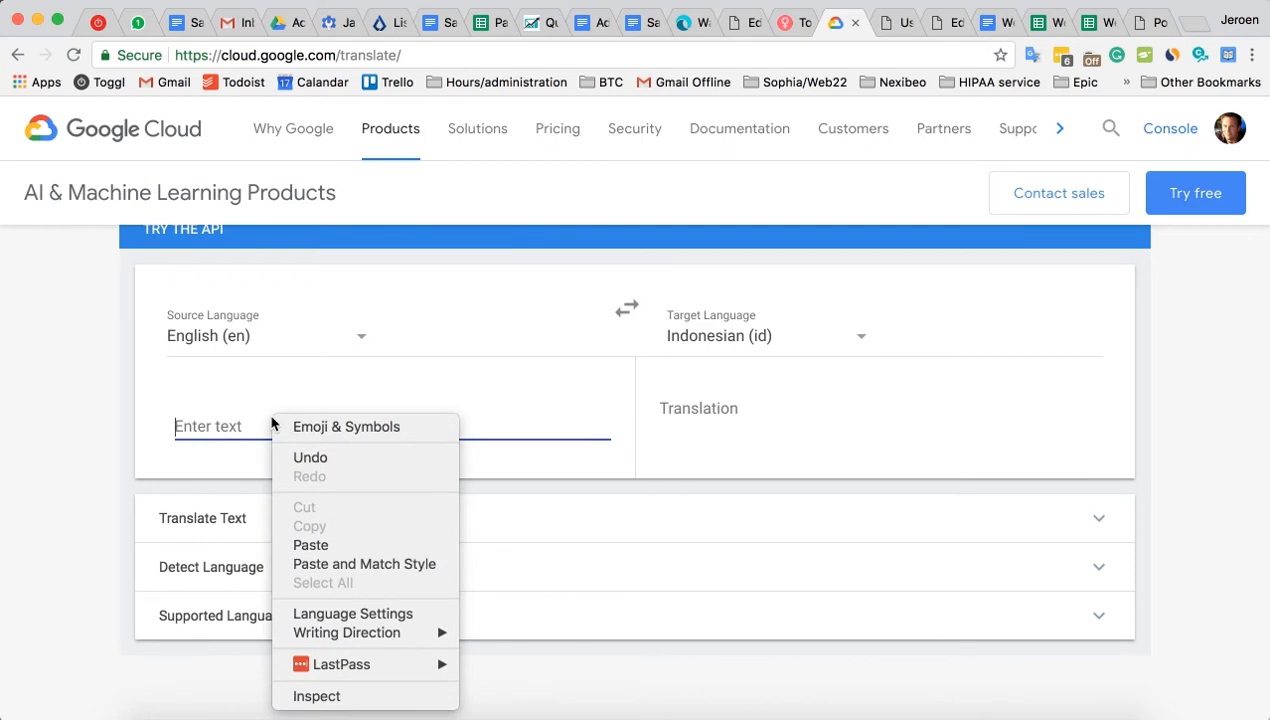
left_click(310, 545)
scroll(369, 373, "up", 3)
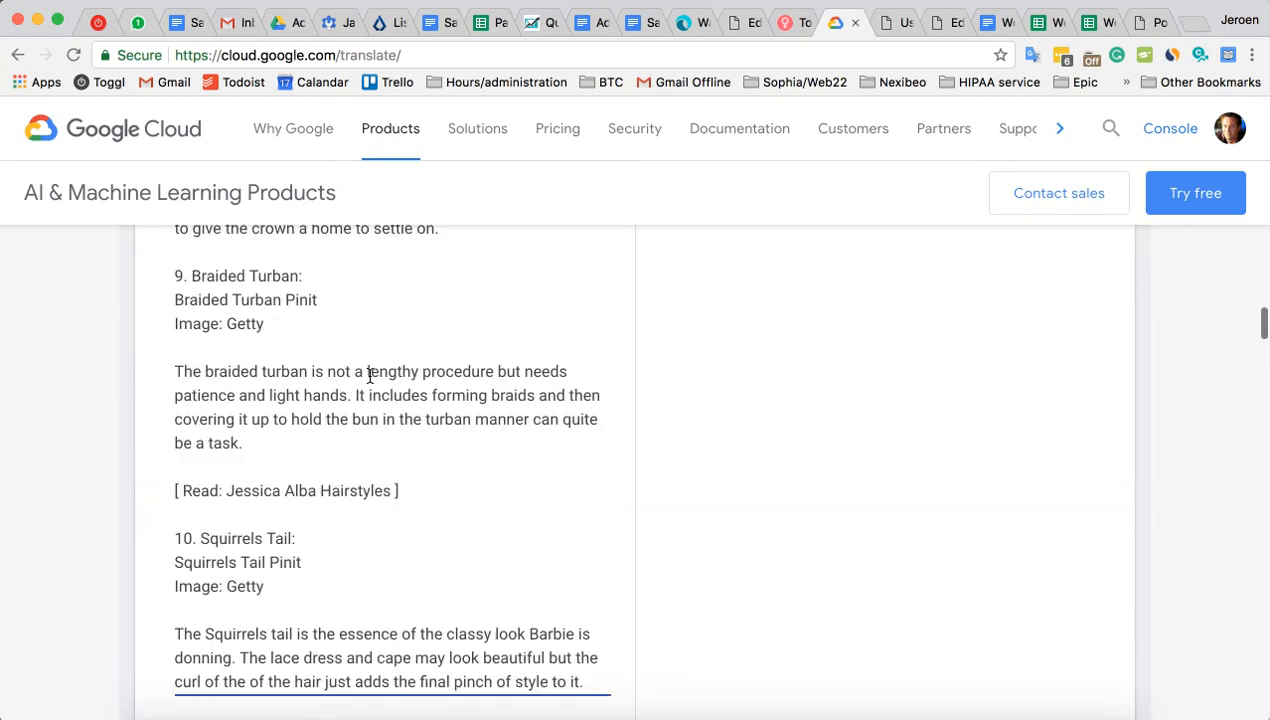
scroll(369, 375, "up", 3)
scroll(374, 298, "up", 10)
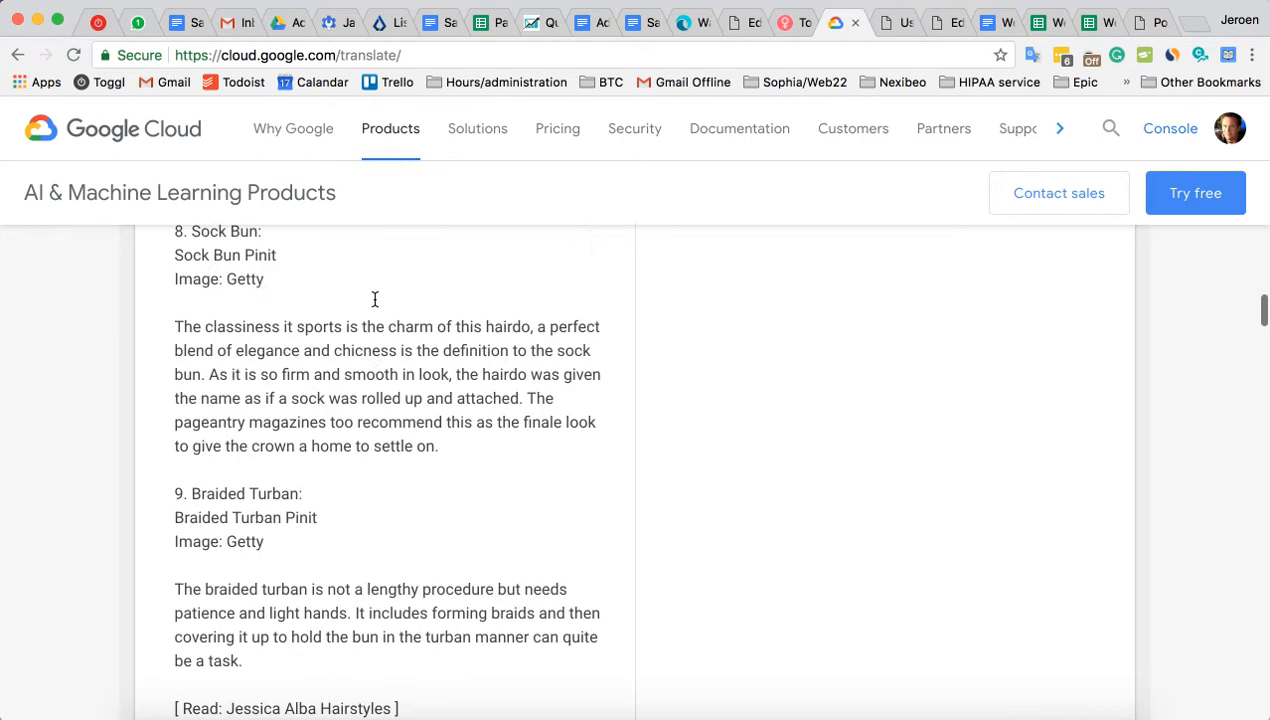
scroll(375, 306, "down", 3)
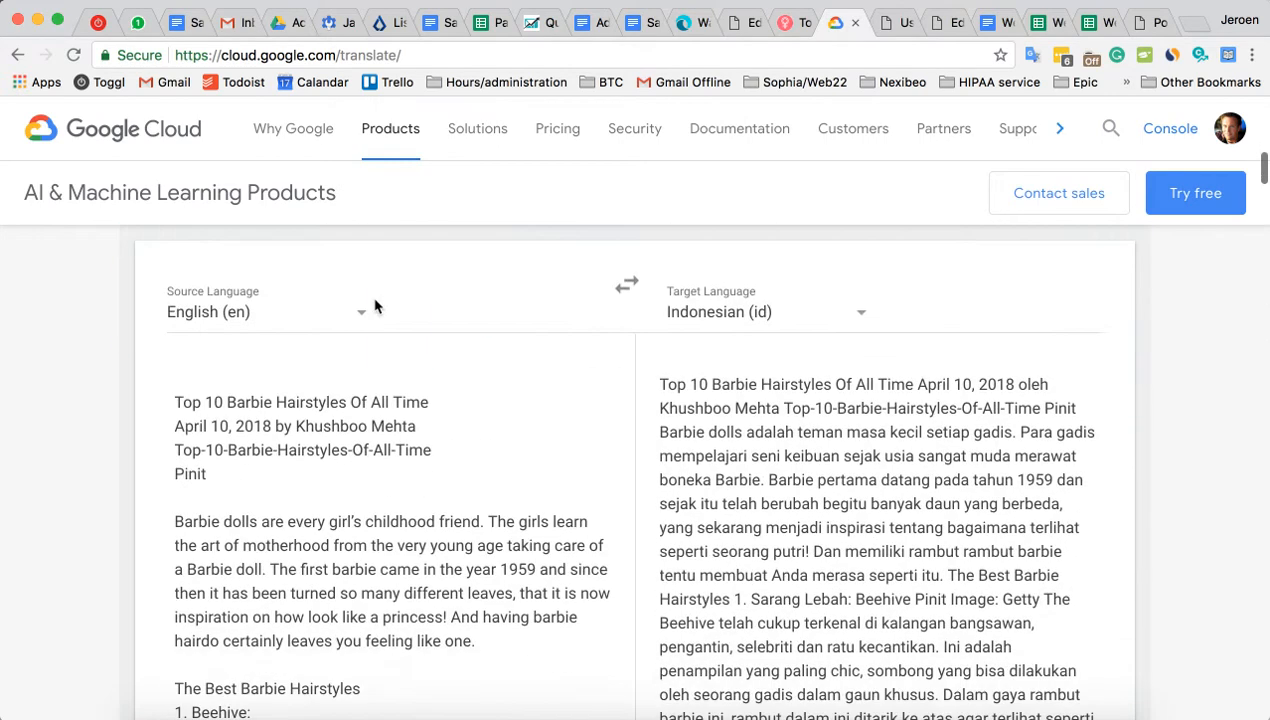
Step: Copy the entire Indonesian translation from the demo, from its title to the last sentence about the Squirrels Tail
left_click_drag(659, 364, 830, 559)
scroll(700, 447, "down", 5)
scroll(830, 559, "down", 10)
scroll(830, 559, "down", 20)
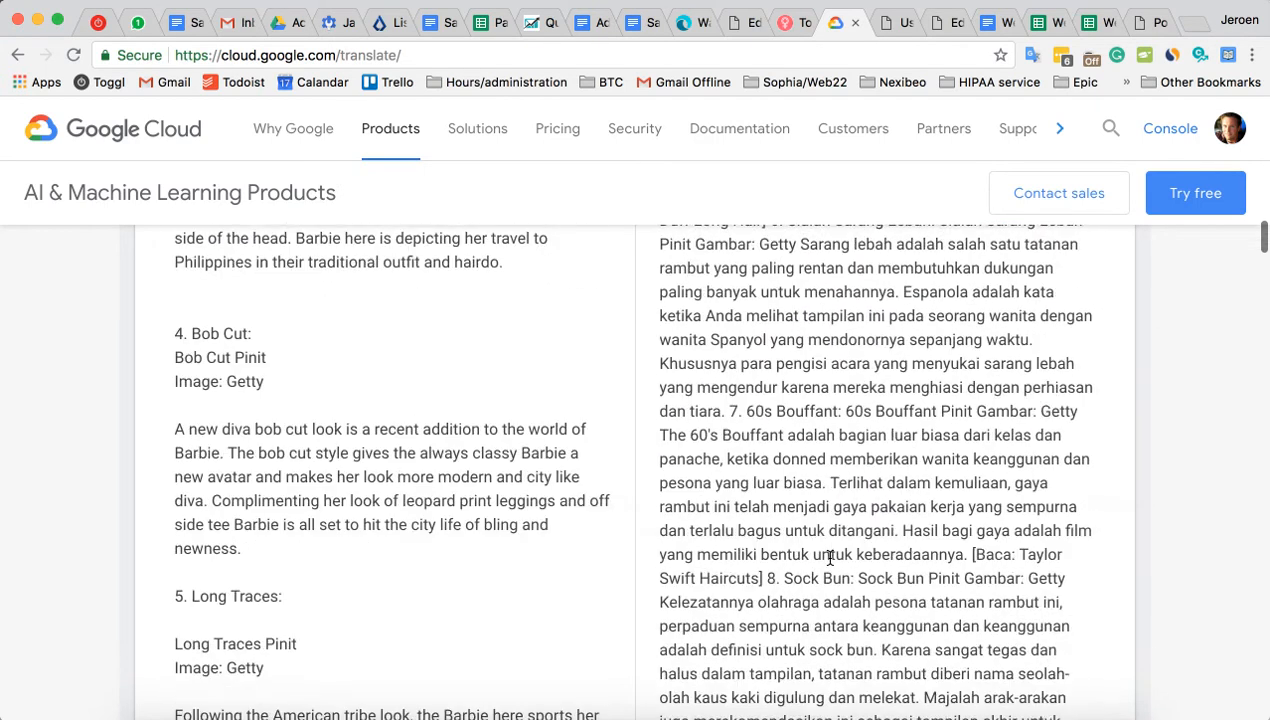
left_click_drag(828, 558, 1013, 354)
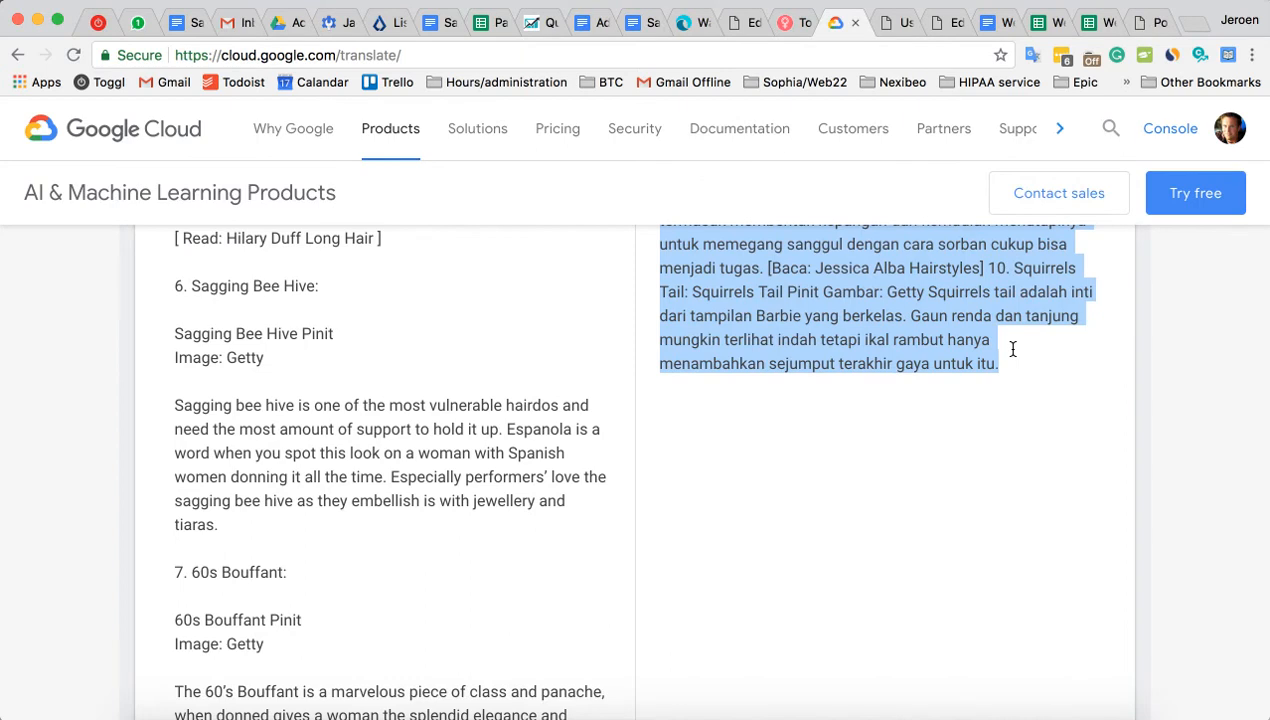
right_click(957, 340)
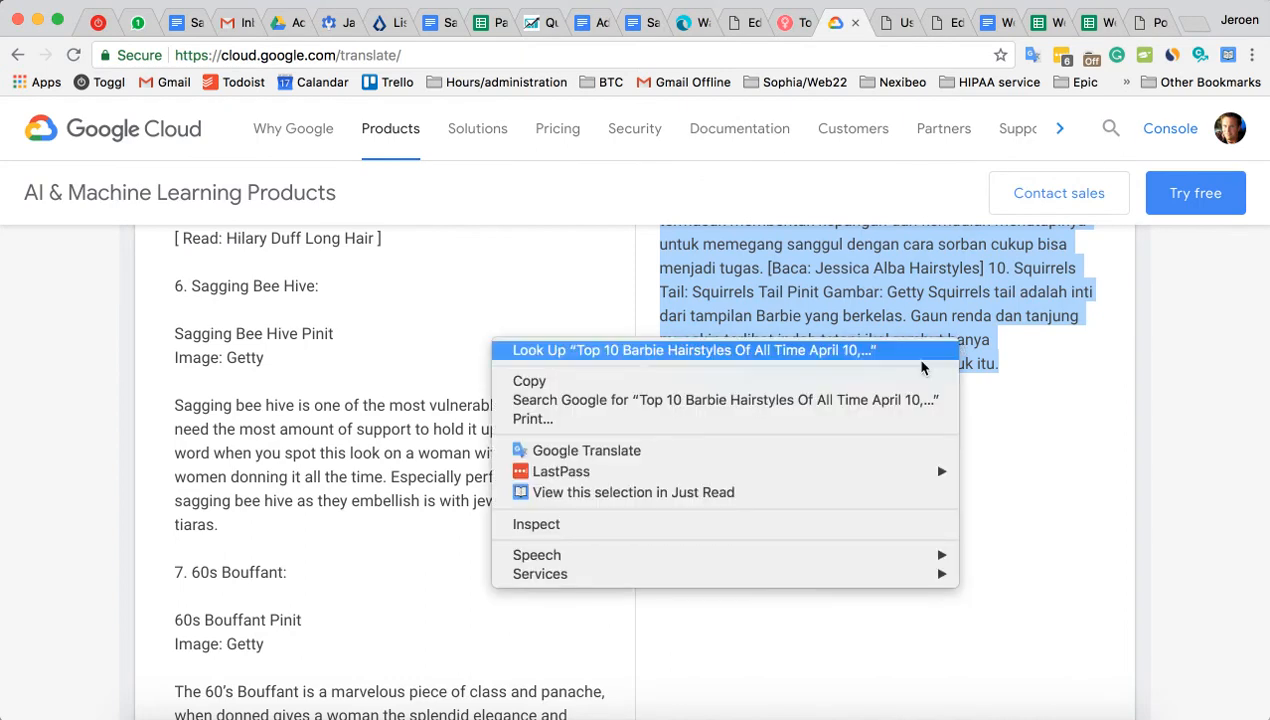
left_click(870, 384)
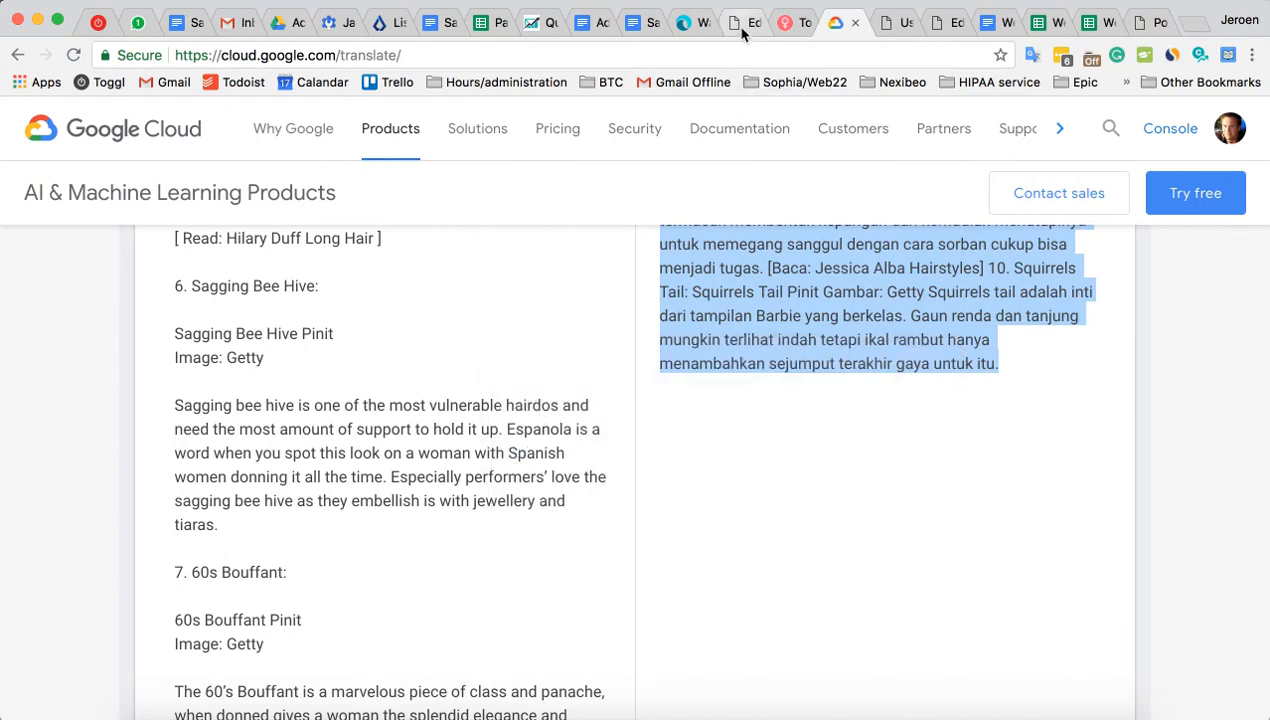
Step: Replace the rewrite instructions in the WordPress draft's body with the copied Indonesian translation
left_click(742, 22)
left_click(625, 452)
key("super+a")
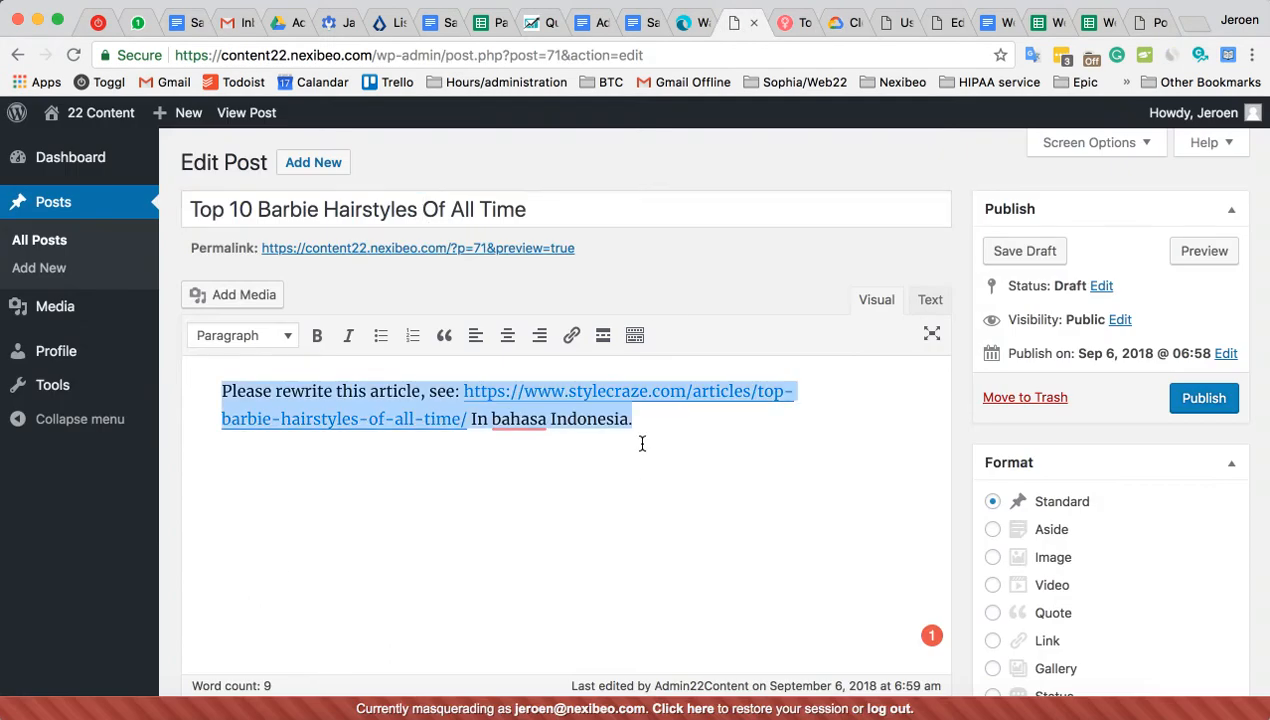
key("BackSpace")
right_click(388, 397)
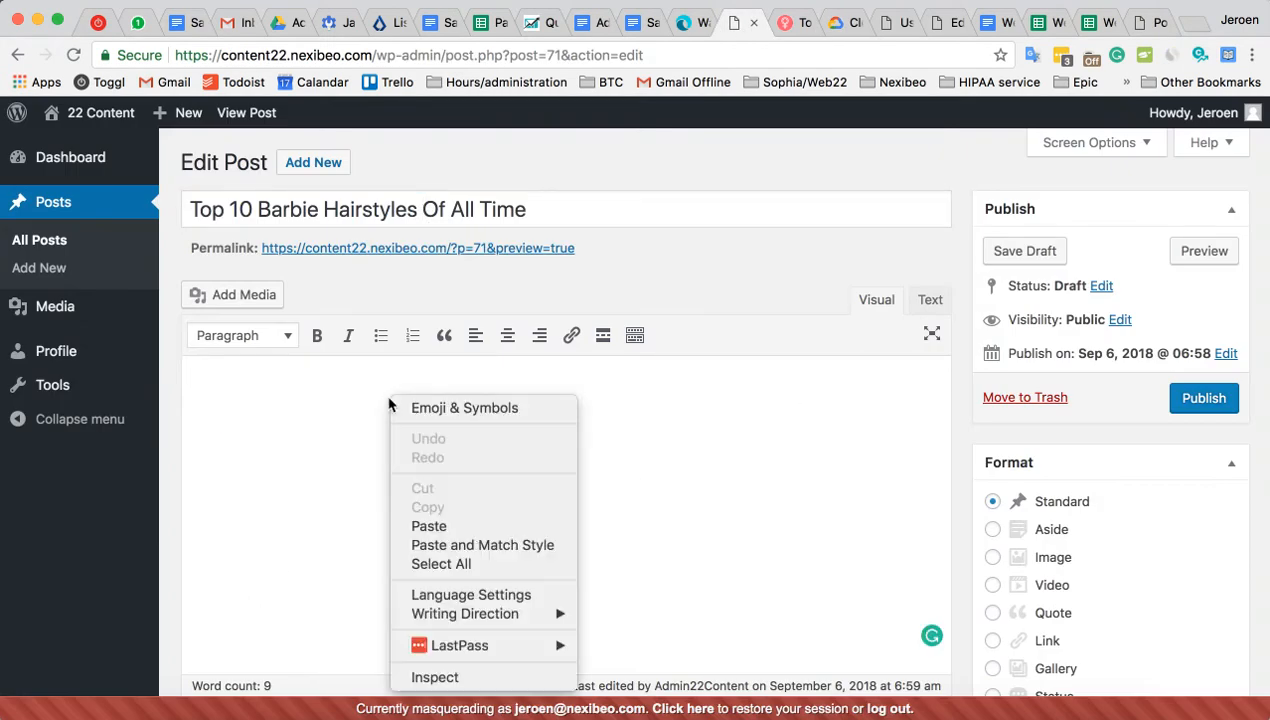
left_click(471, 527)
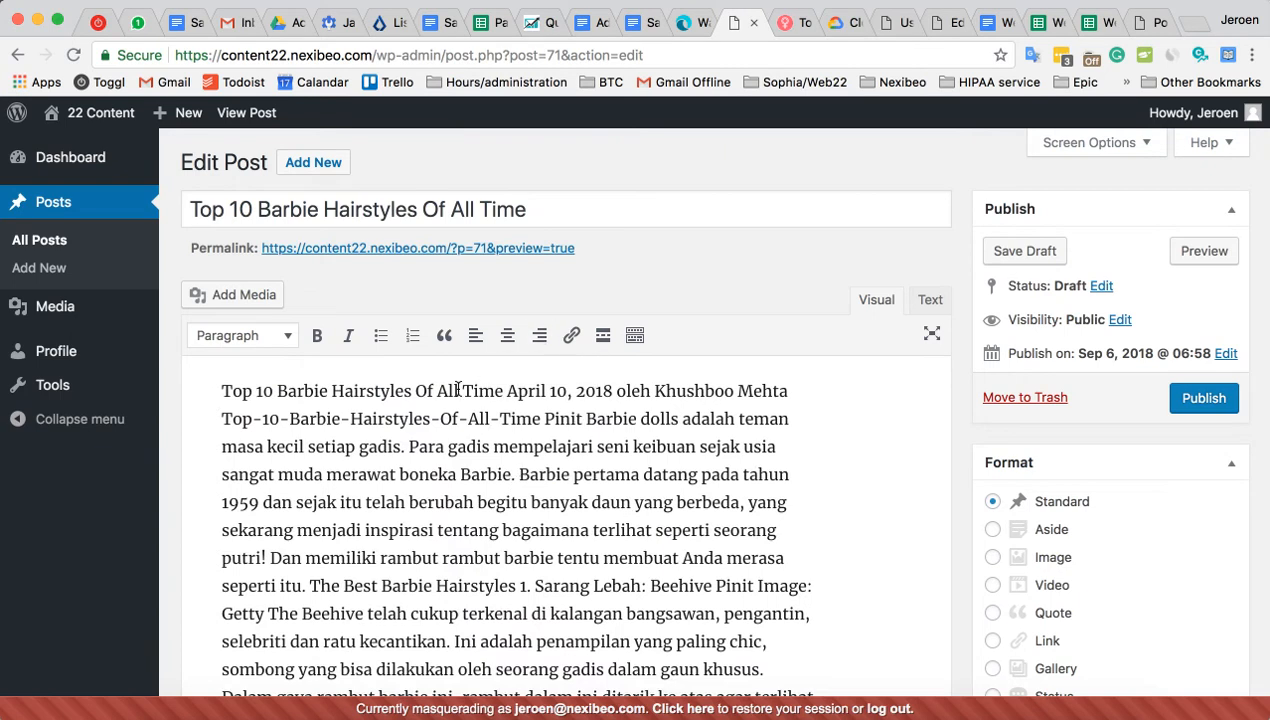
Step: Move "Top 10 Barbie Hairstyles Of All Time" from the body's start into the post title and delete the date "April 10, 2018"
left_click_drag(503, 393, 166, 397)
key("super+x")
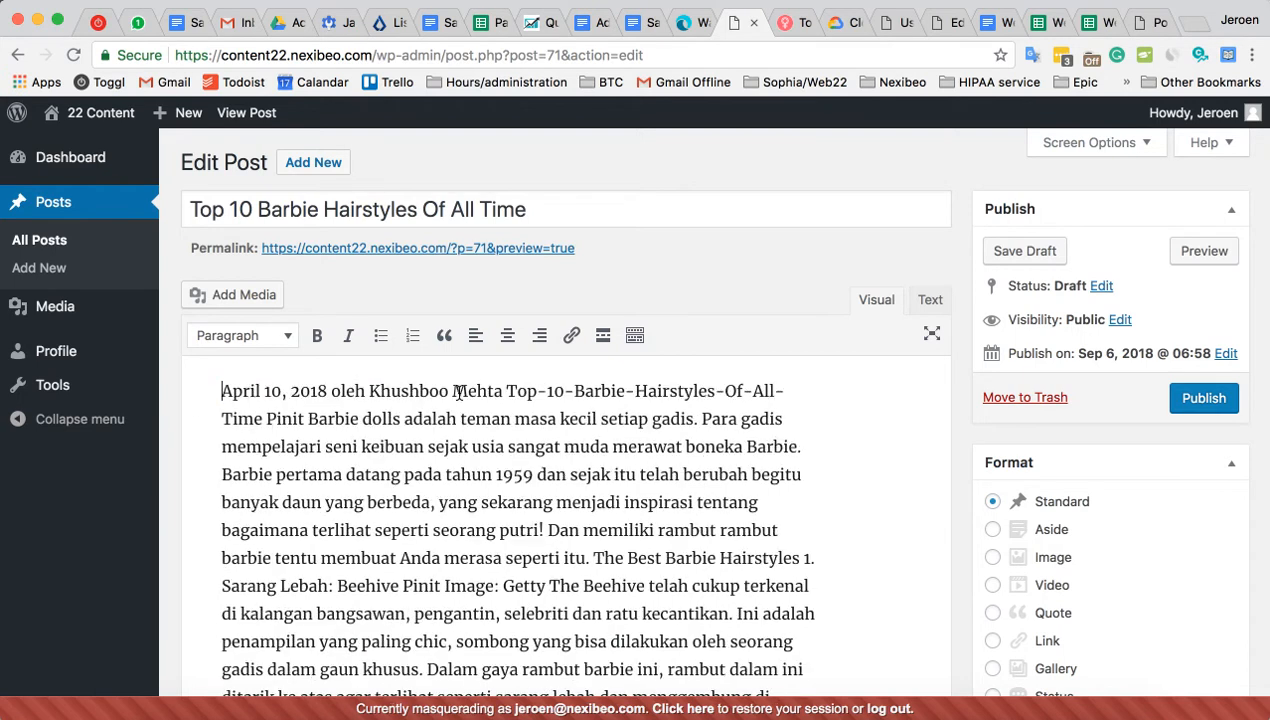
left_click(457, 210)
key("super+a")
key("super+v")
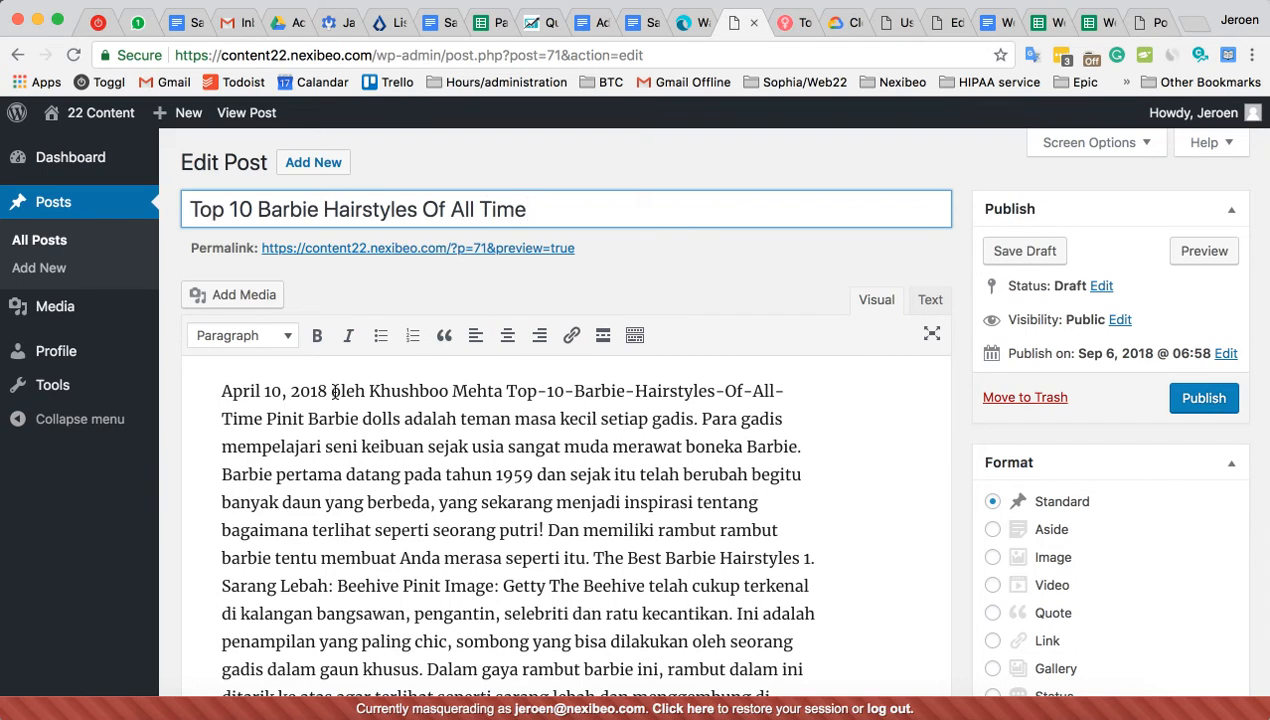
left_click_drag(333, 391, 212, 391)
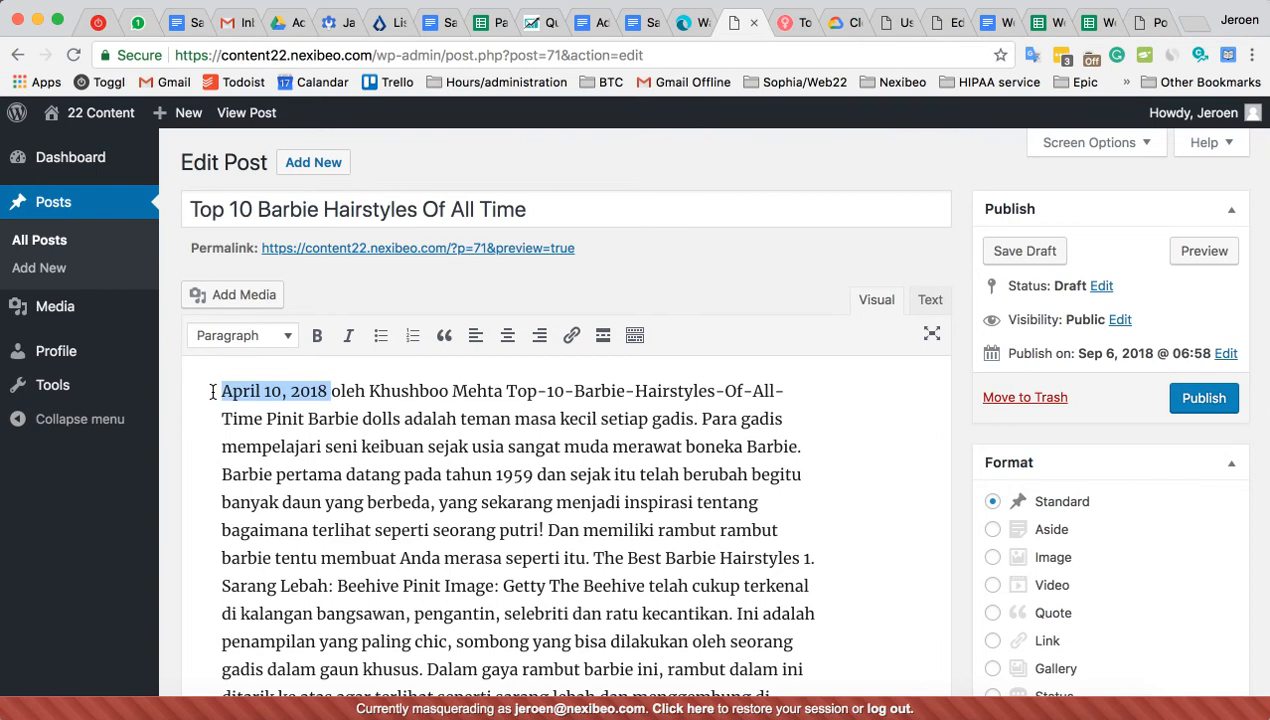
key("BackSpace")
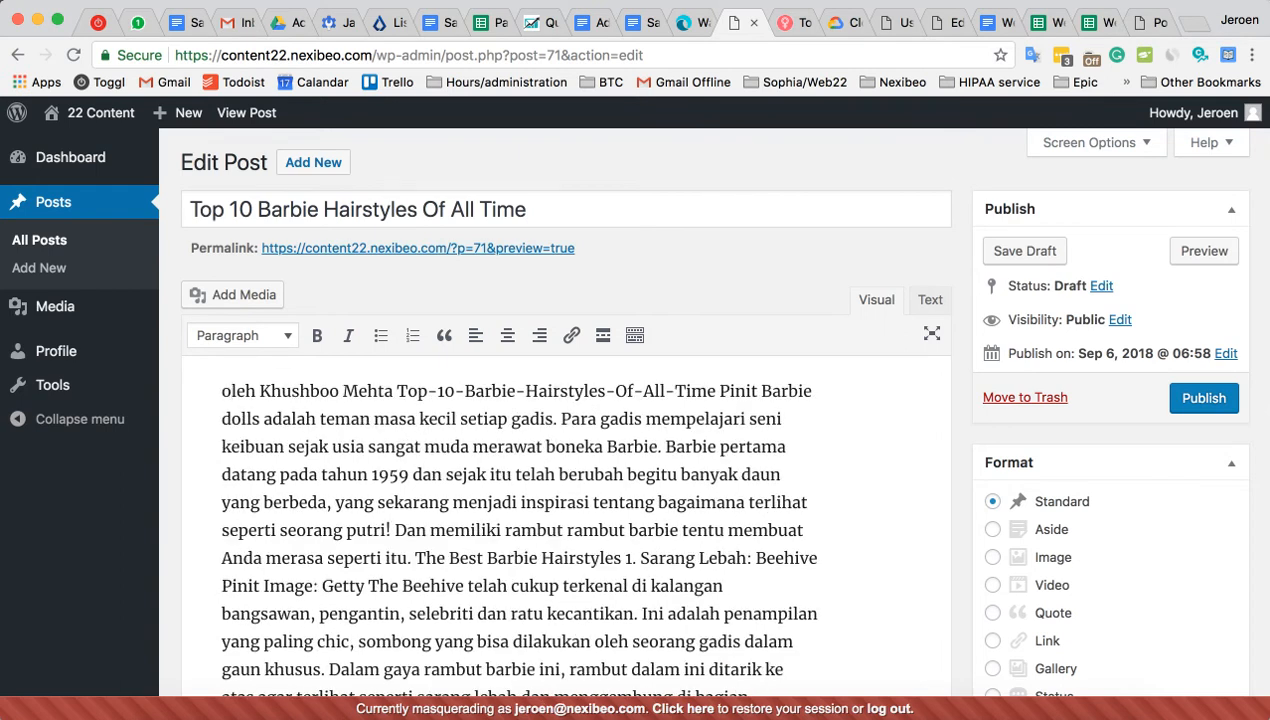
Step: Detach the Stylecraze article into its own narrower window and shrink the WordPress editor window so both can be used side by side
key("ctrl+Tab")
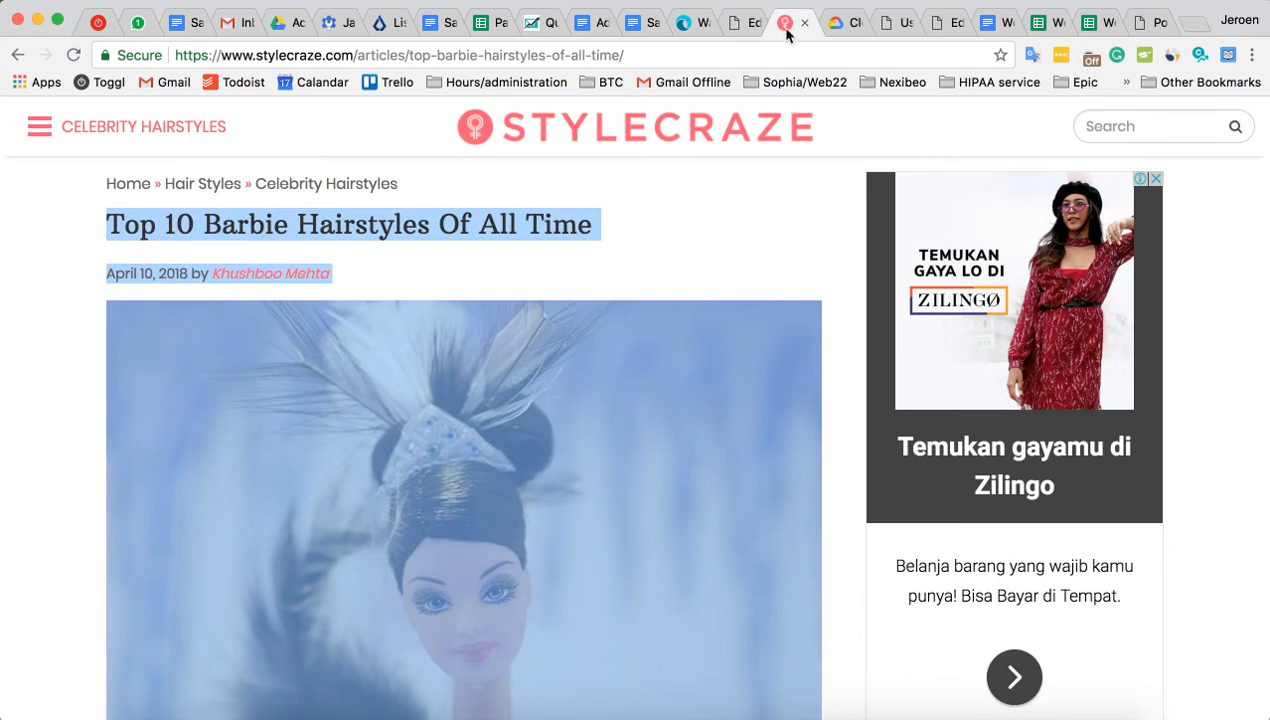
left_click_drag(786, 23, 791, 138)
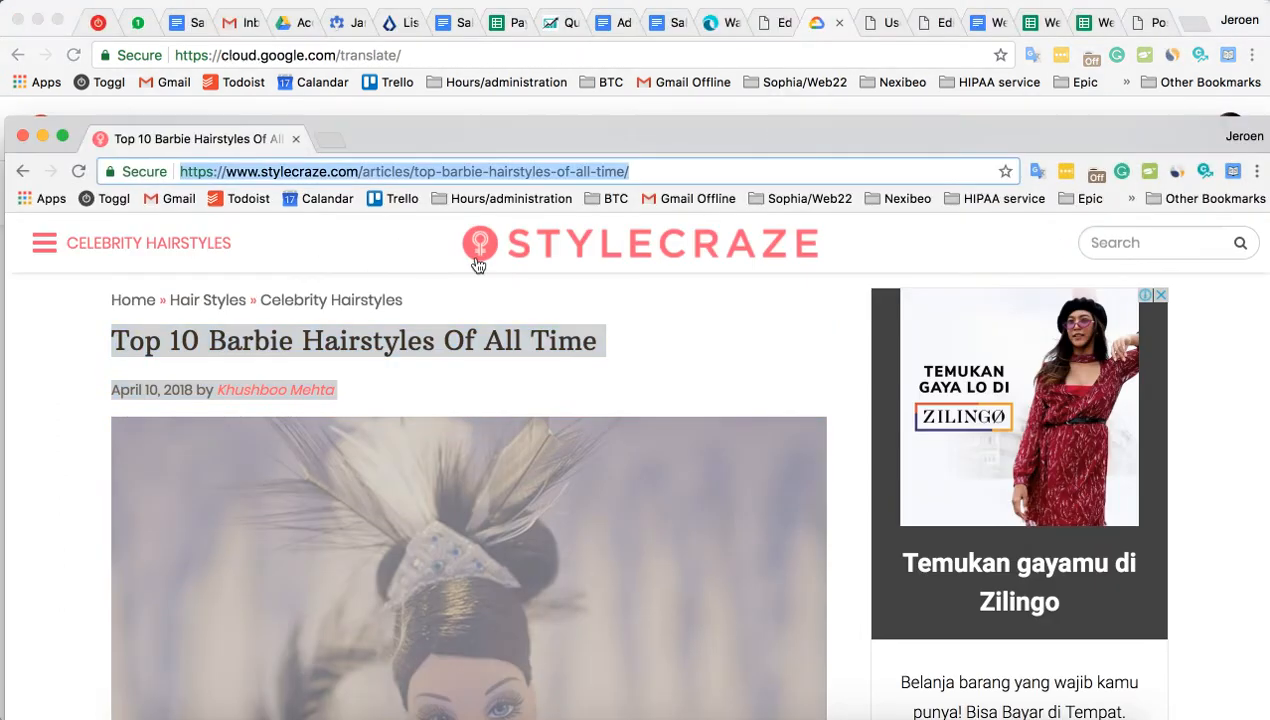
key("Down")
left_click_drag(7, 383, 699, 316)
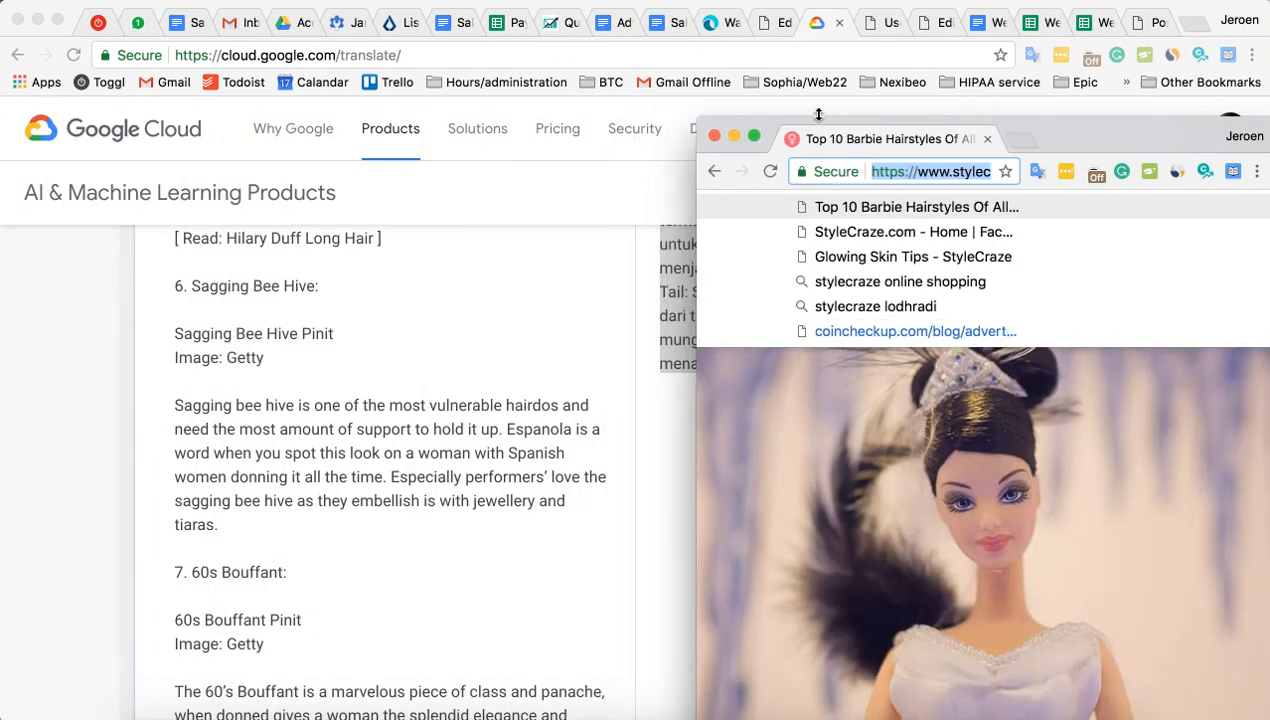
left_click_drag(1070, 140, 1064, 22)
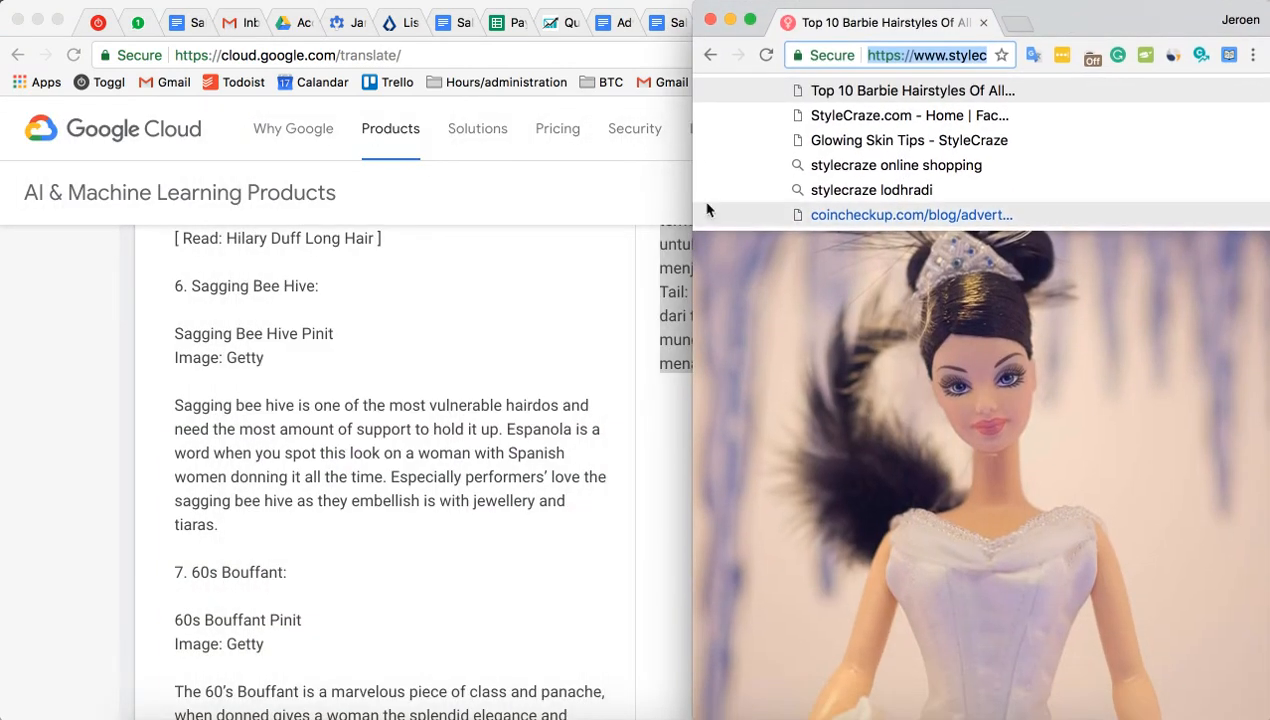
left_click(651, 193)
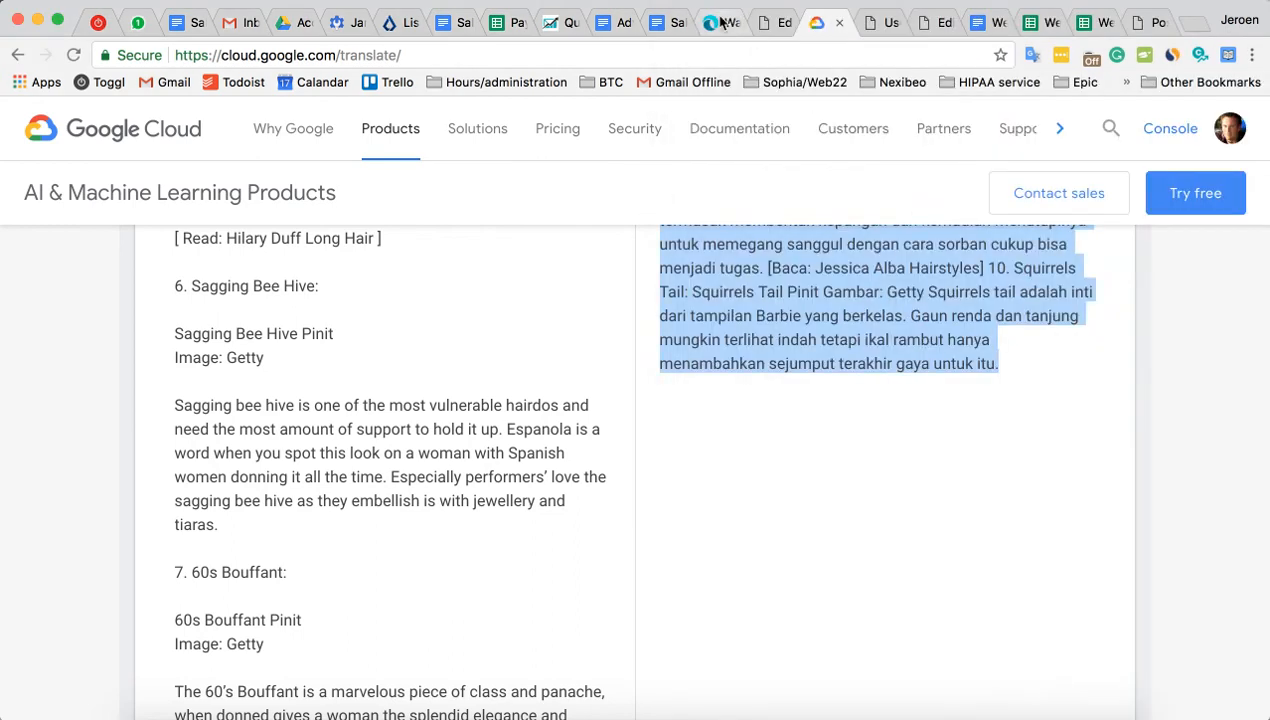
left_click(768, 22)
left_click_drag(1266, 279, 898, 340)
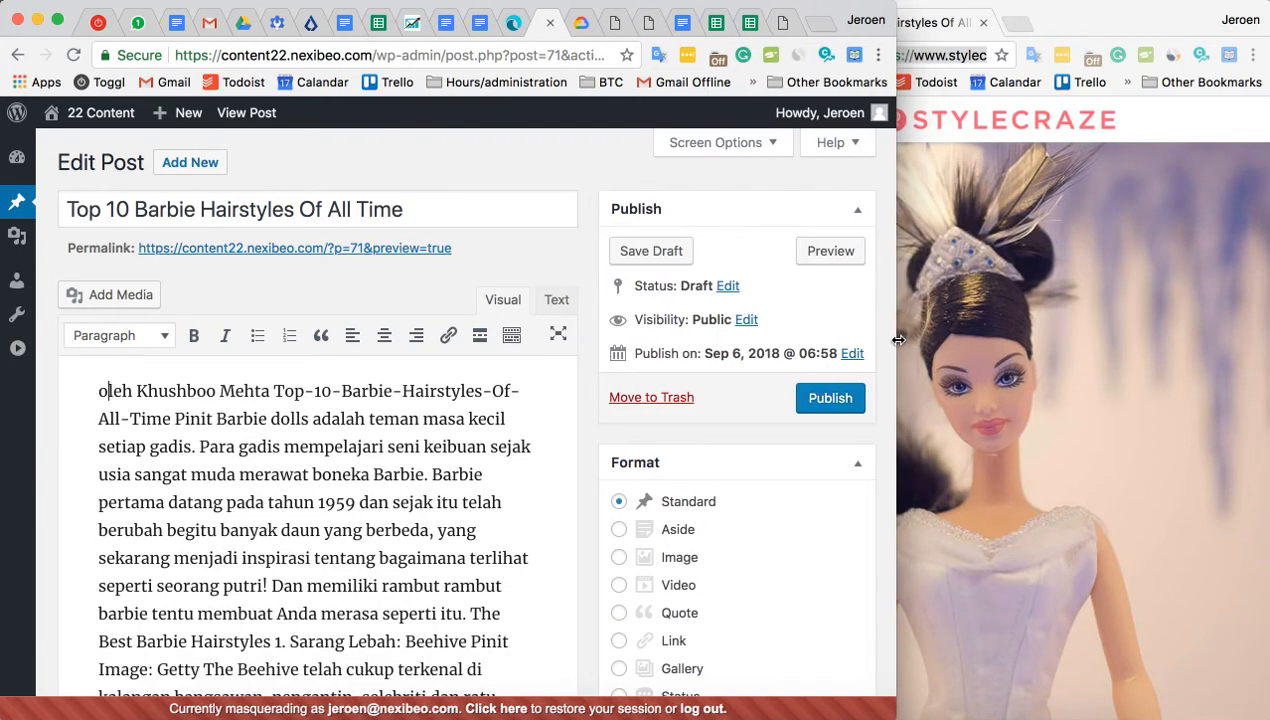
Step: Check the draft's opening against the article and delete the author byline and "Top-10-Barbie-Hairstyles-Of-All-Time" from the body
left_click(1168, 124)
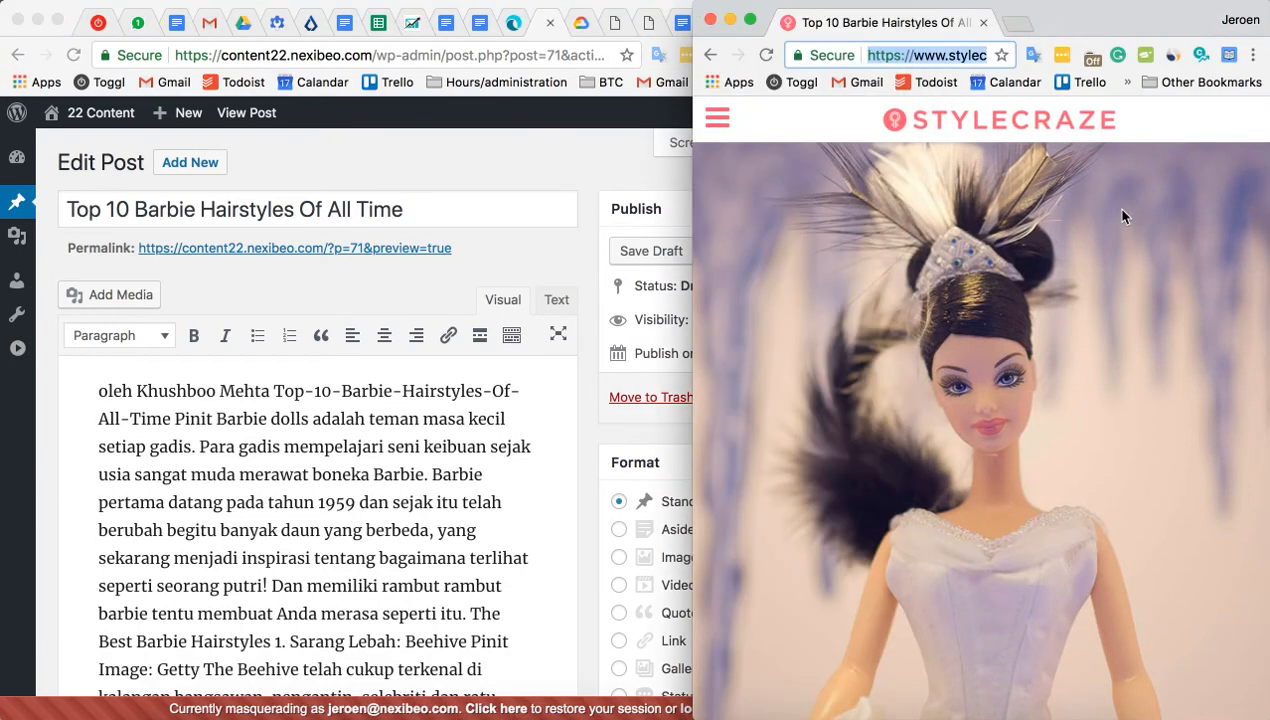
scroll(1040, 340, "down", 5)
scroll(1046, 346, "up", 3)
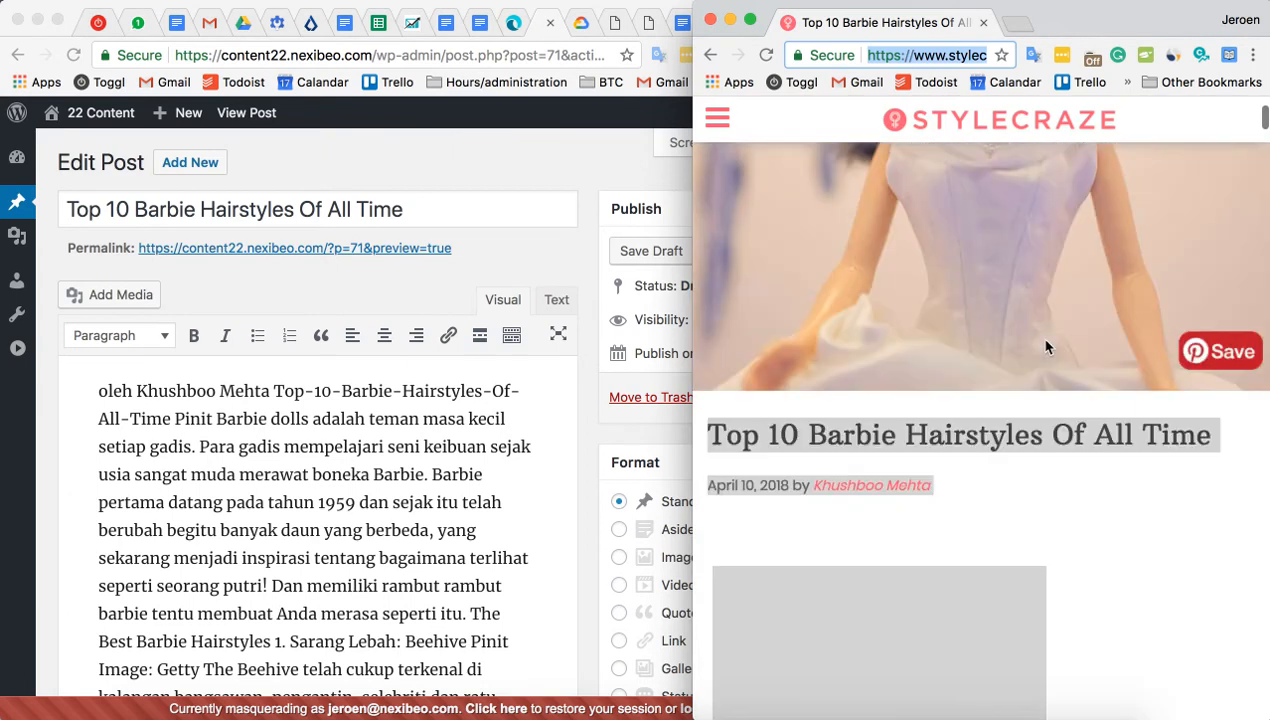
left_click(393, 452)
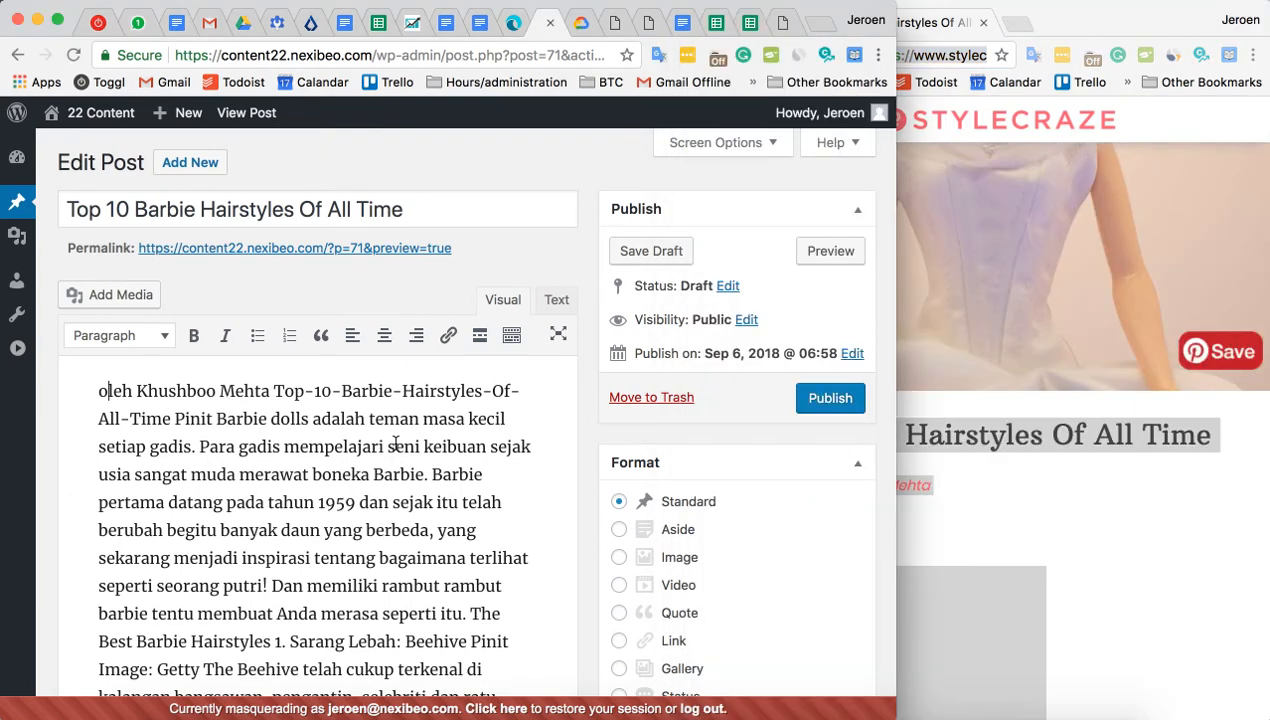
left_click(1050, 492)
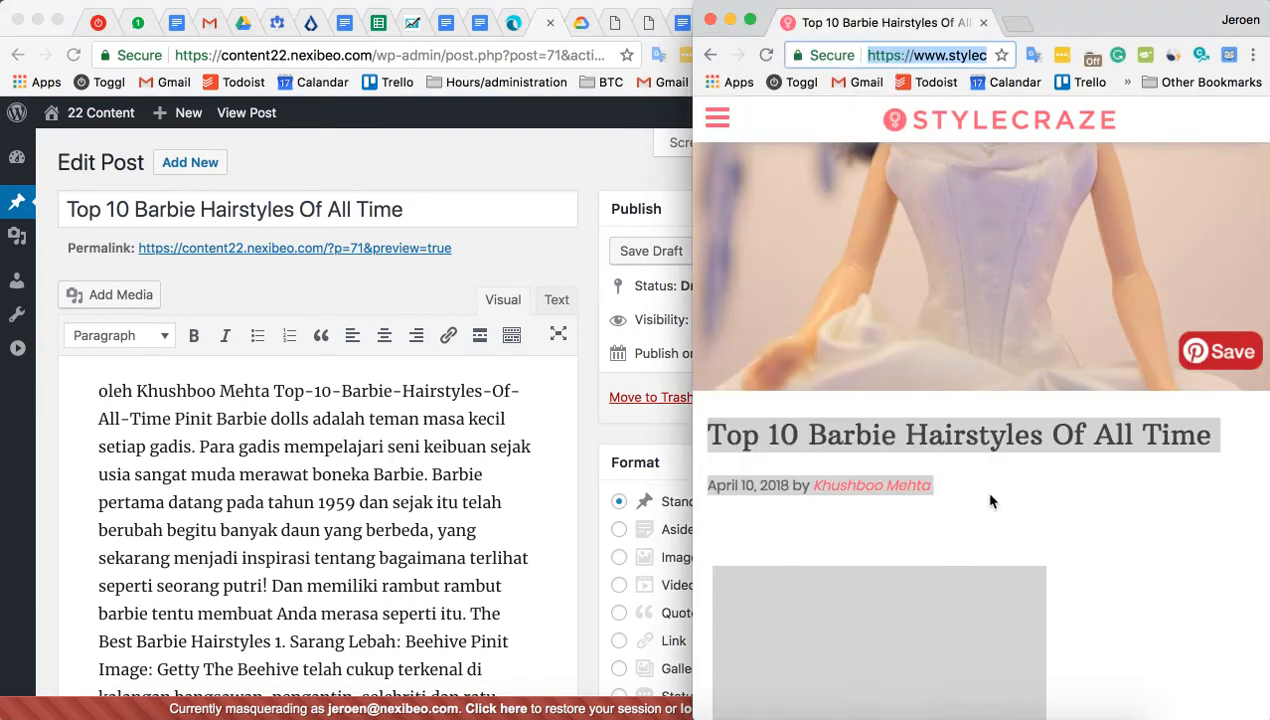
left_click(179, 418)
left_click(44, 386, "shift")
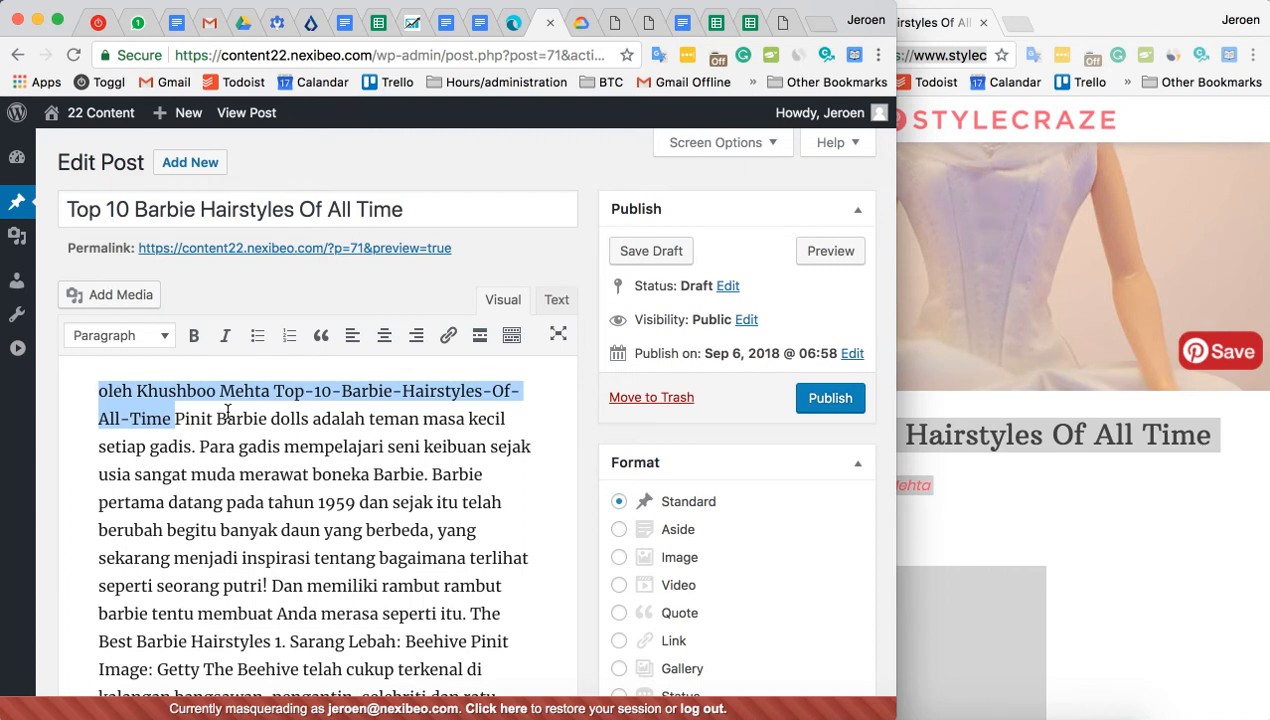
key("BackSpace")
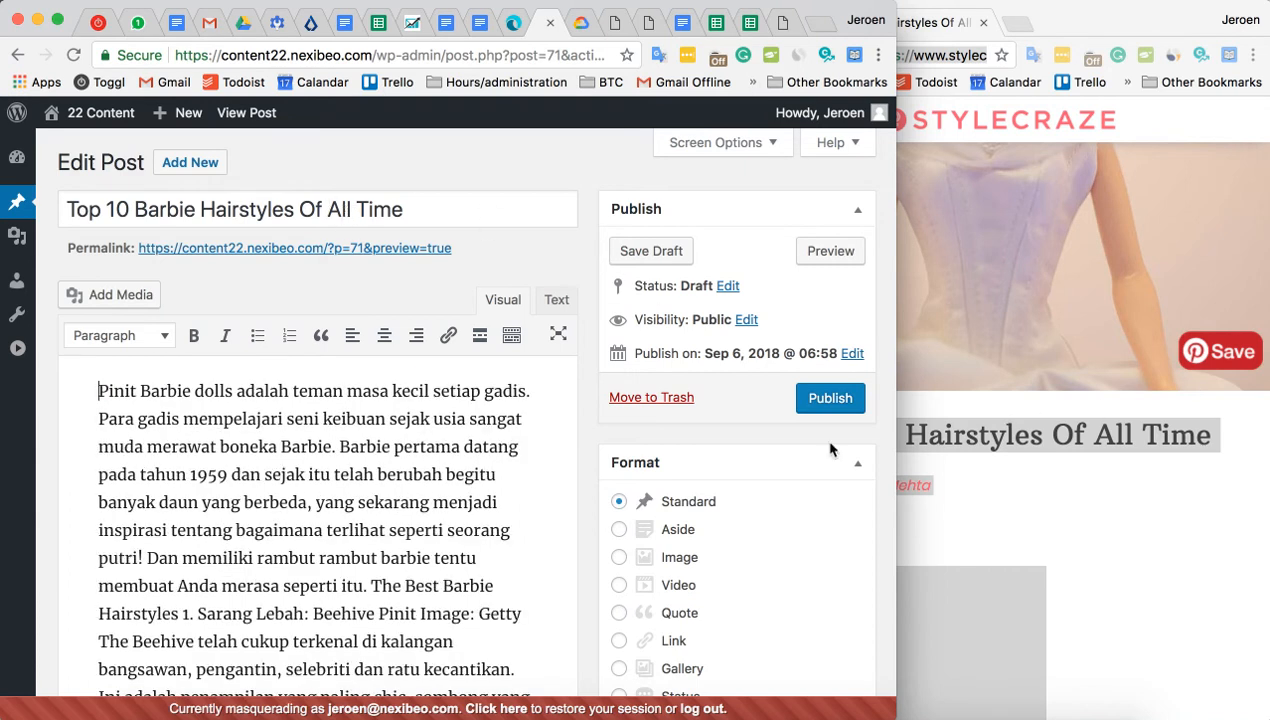
Step: Compare the introduction with the article and start a new paragraph at "The Best Barbie Hairstyles" in the draft
left_click(1083, 489)
scroll(1085, 490, "down", 5)
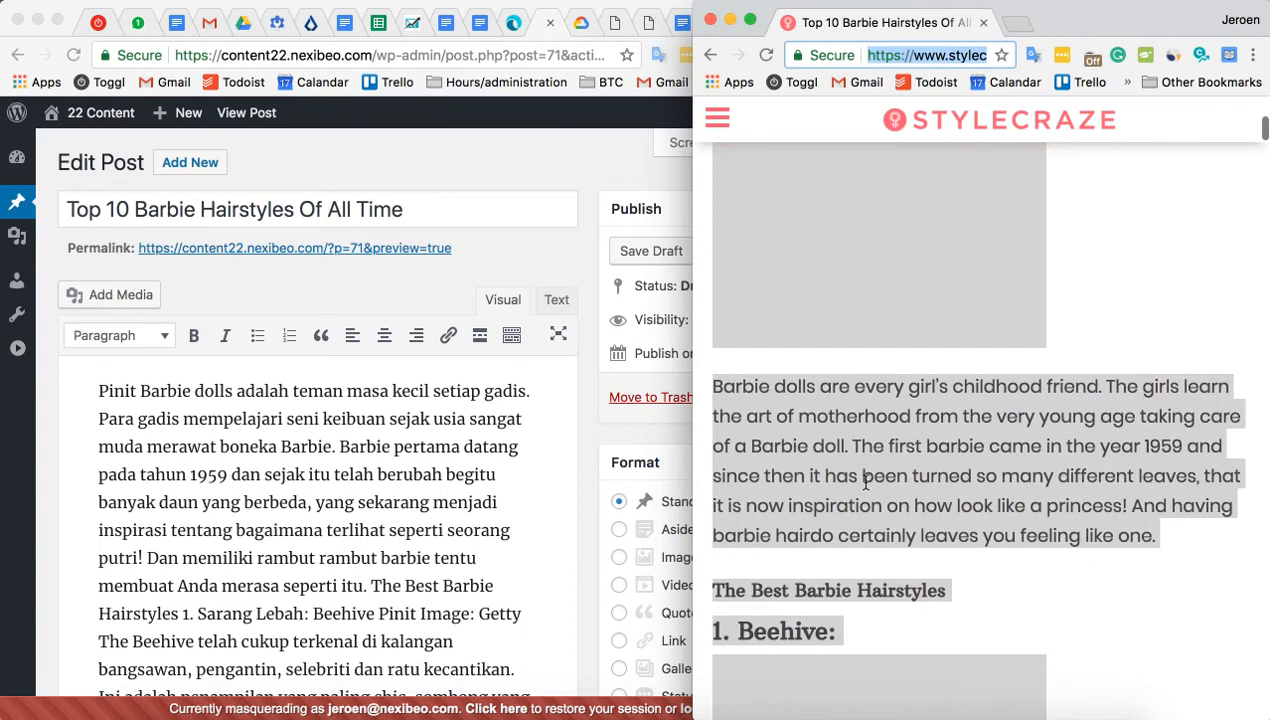
left_click(384, 450)
scroll(168, 392, "down", 1)
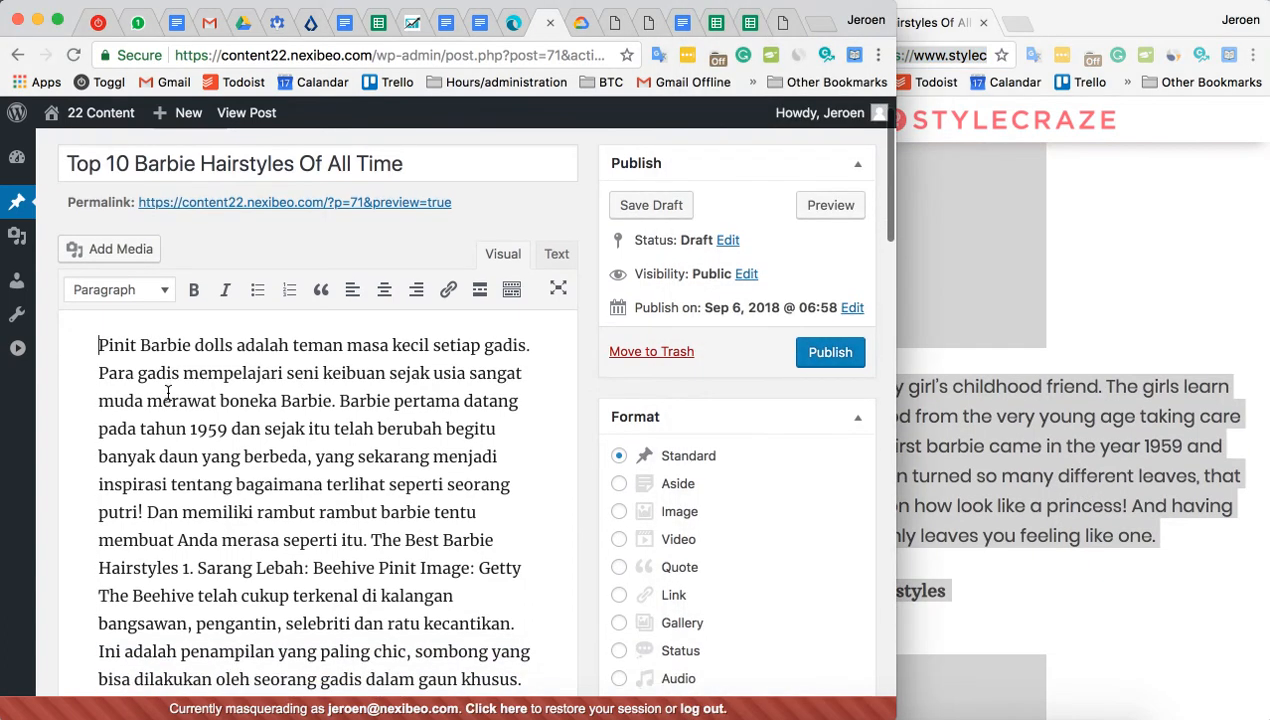
left_click(1068, 482)
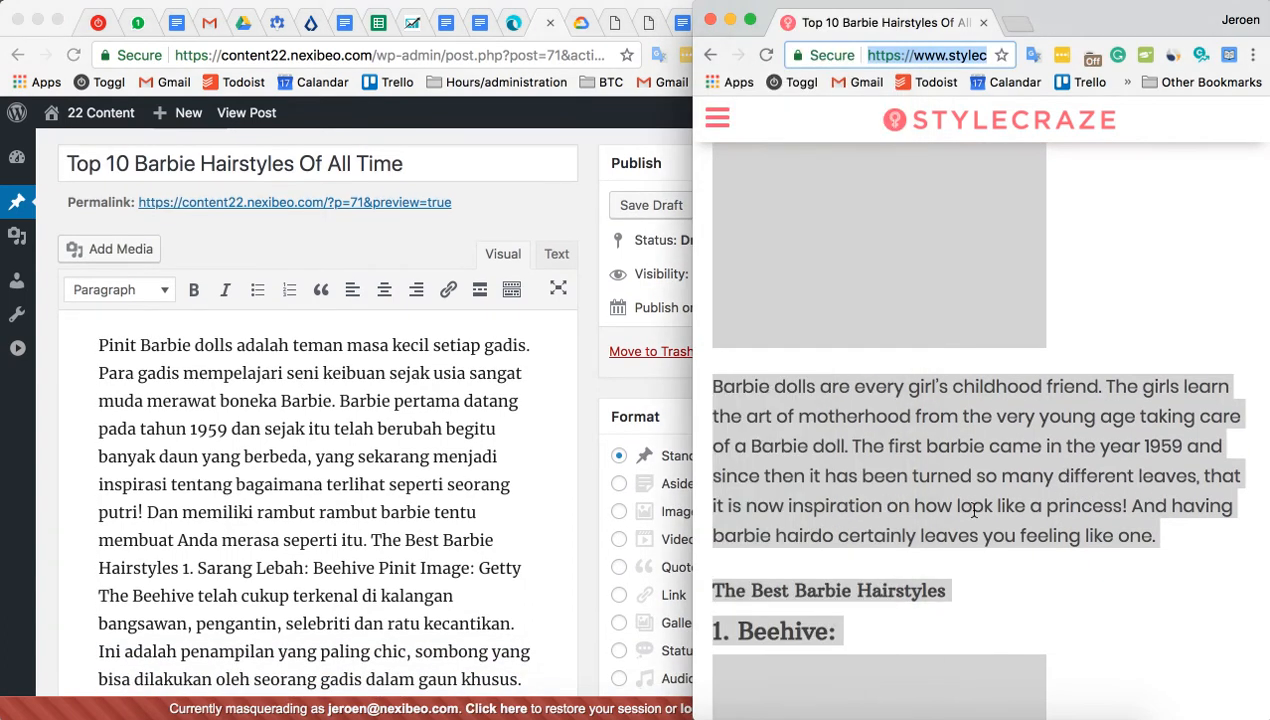
left_click(340, 450)
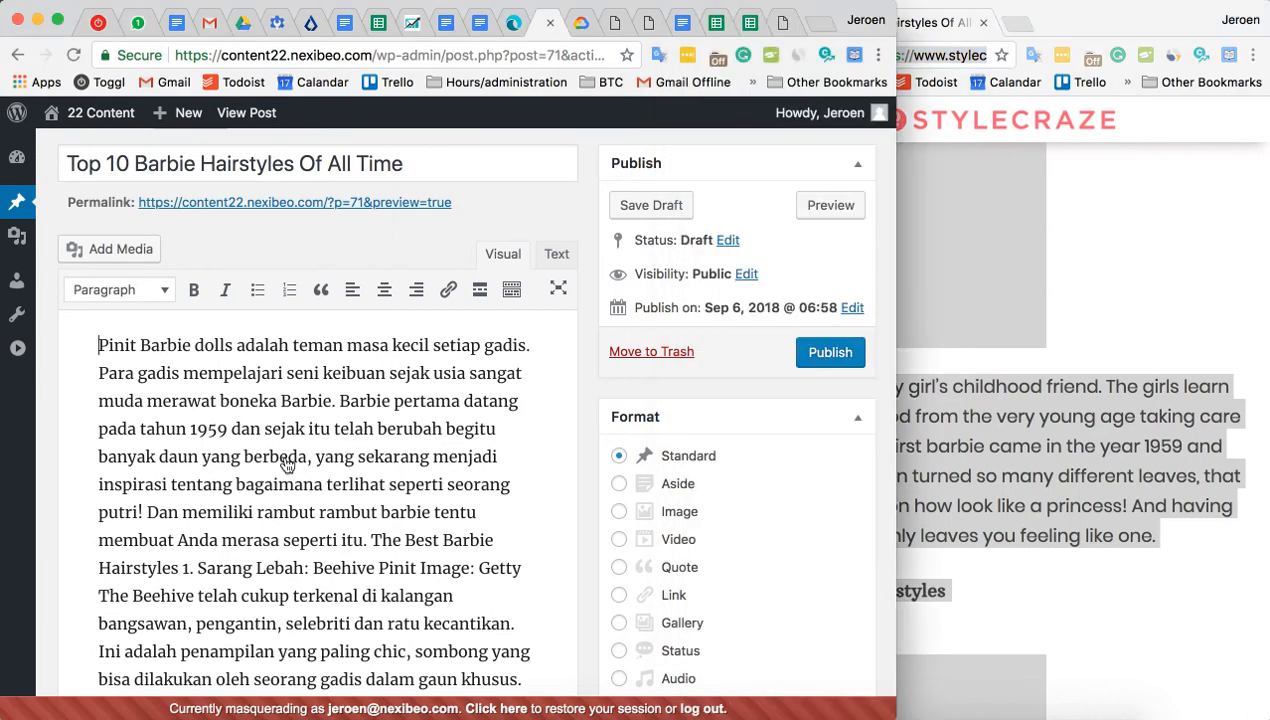
left_click(1088, 597)
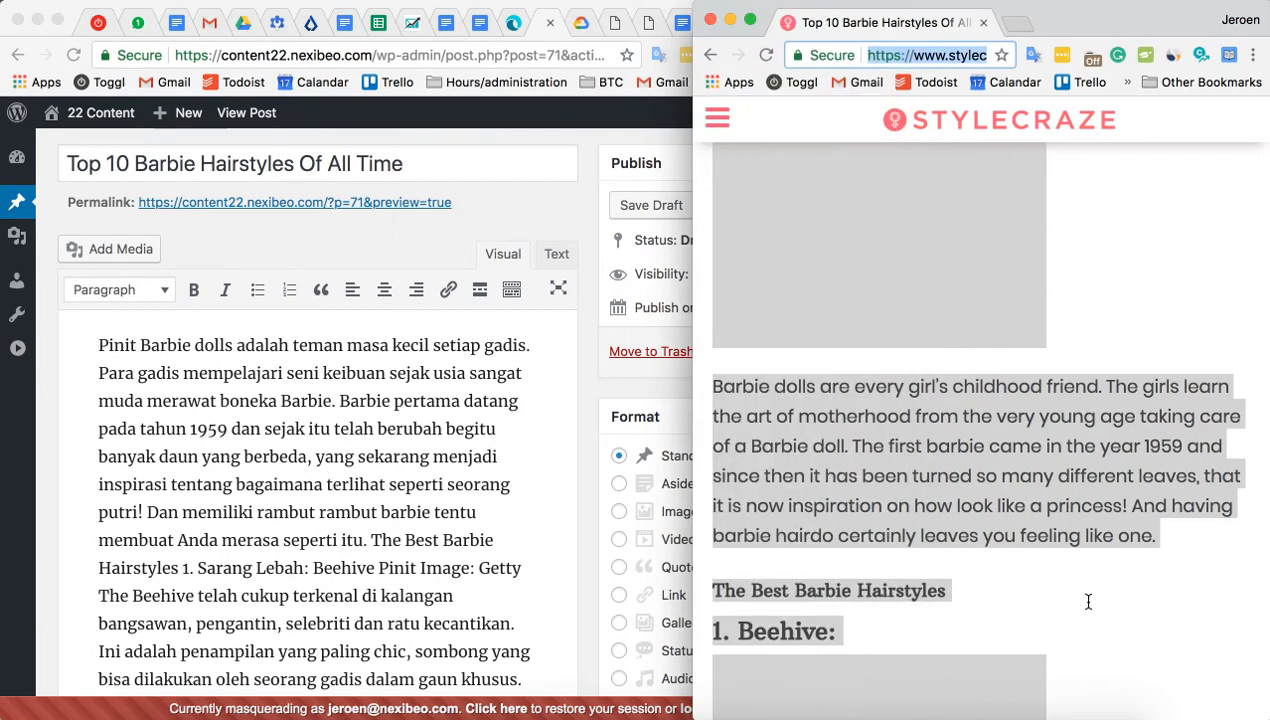
left_click(420, 527)
left_click(369, 540)
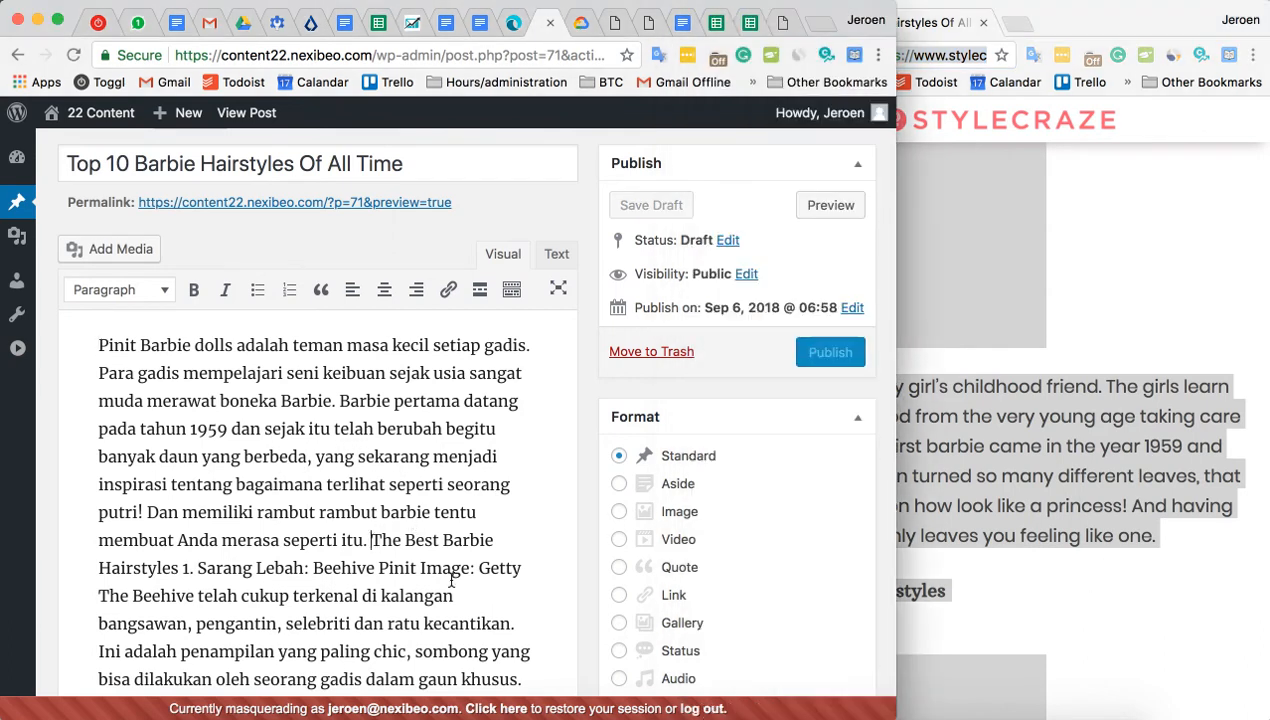
key("Return")
Step: Following the article's layout, split the draft before "1. Sarang Lebah" so "The Best Barbie Hairstyles" stands on its own line
left_click(1130, 590)
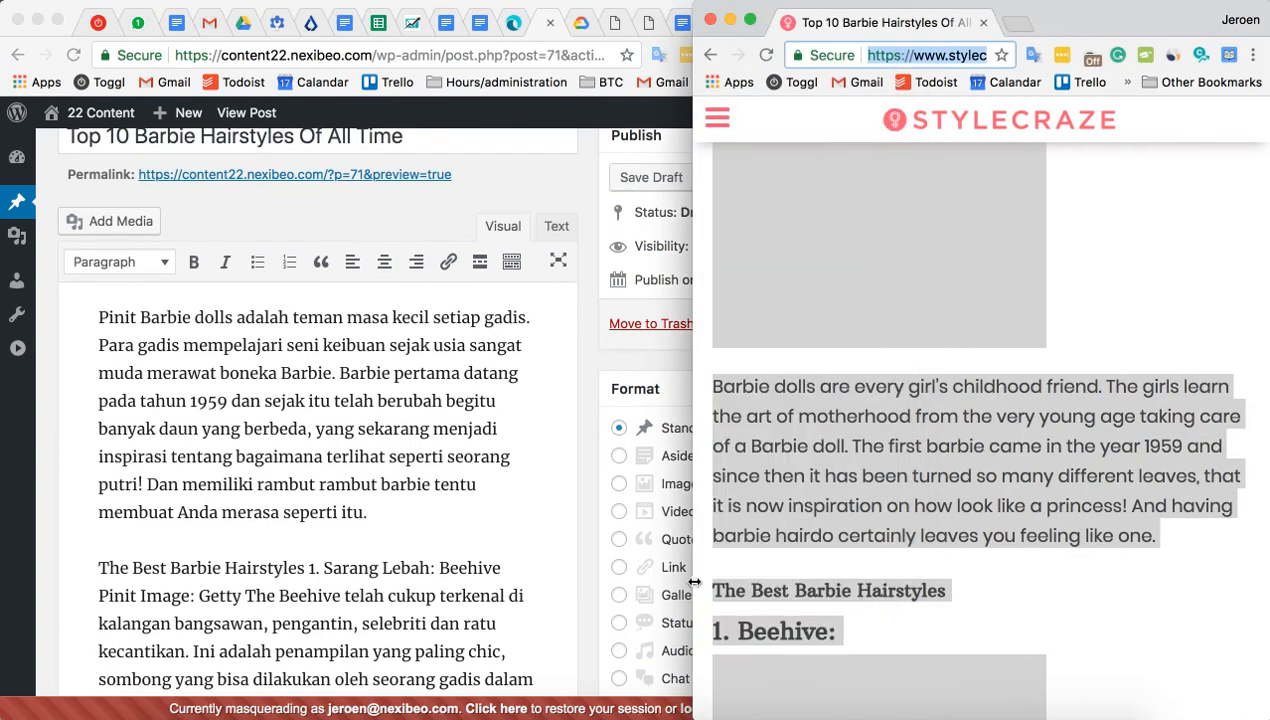
left_click(310, 568)
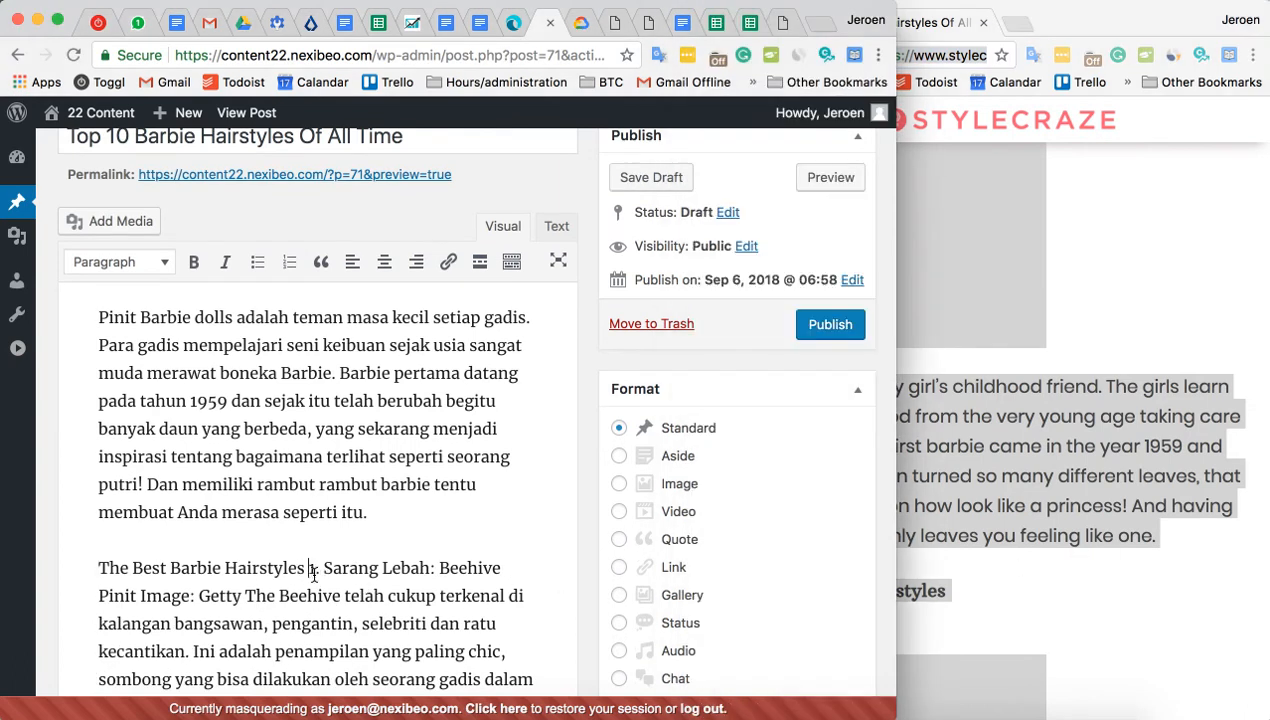
key("Return")
Step: Compare "The Best Barbie Hairstyles" with the article and format that line in the draft as Heading 2
left_click(306, 513)
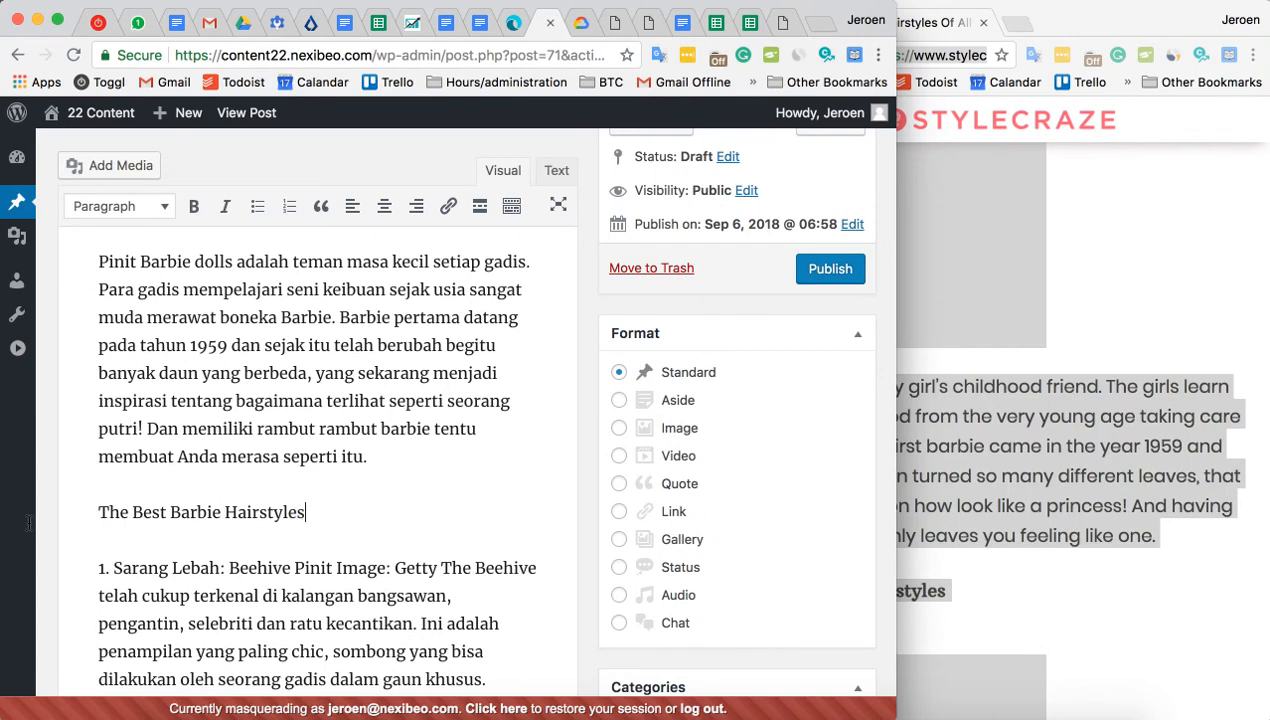
left_click(101, 511, "shift")
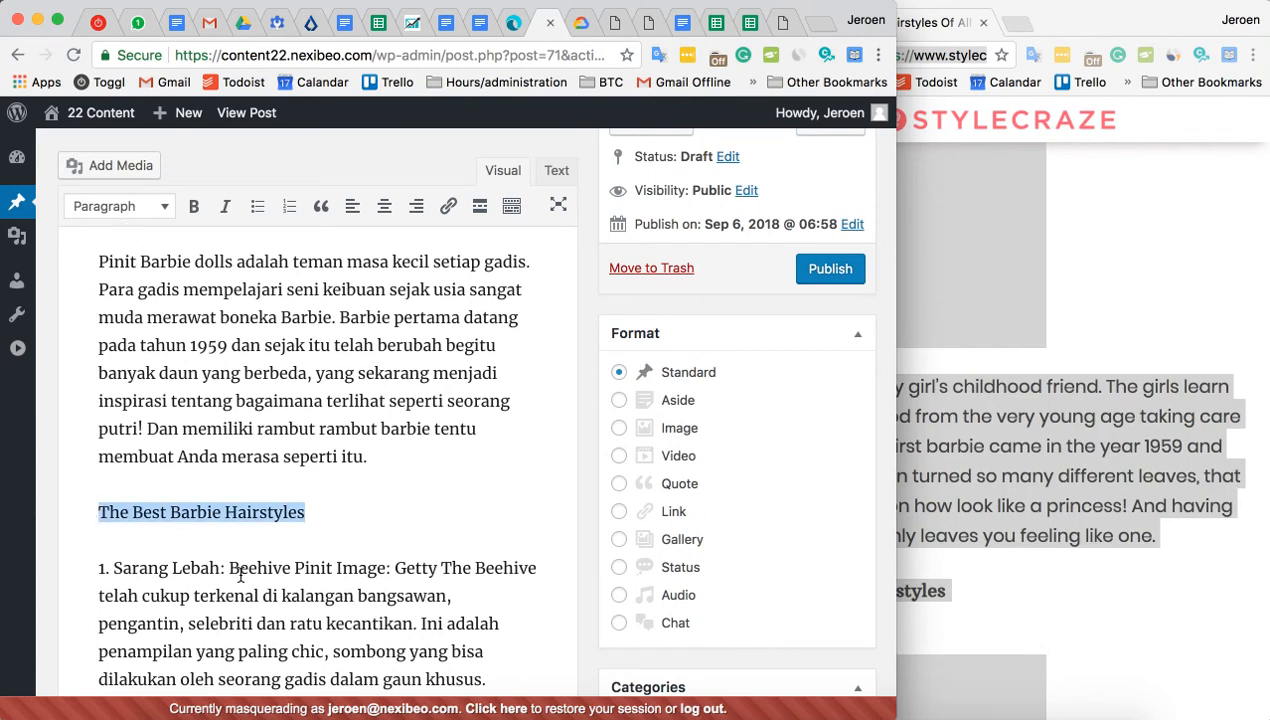
left_click(1014, 590)
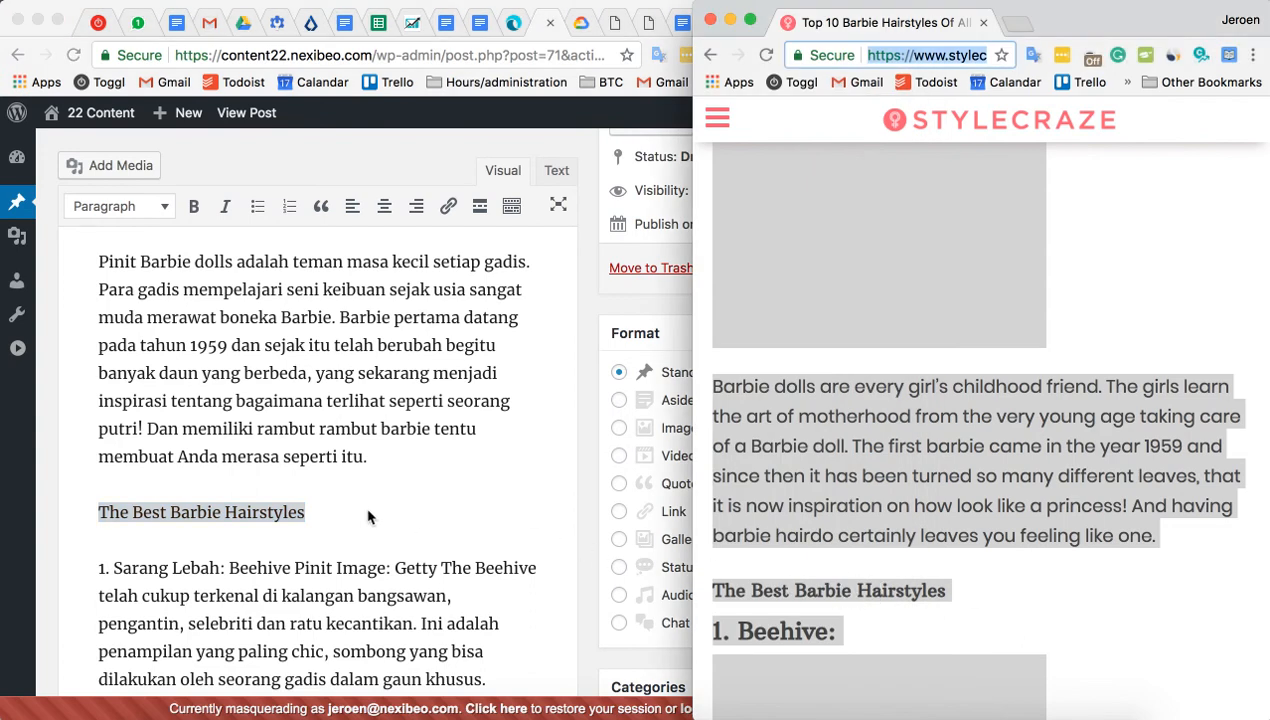
left_click(96, 209)
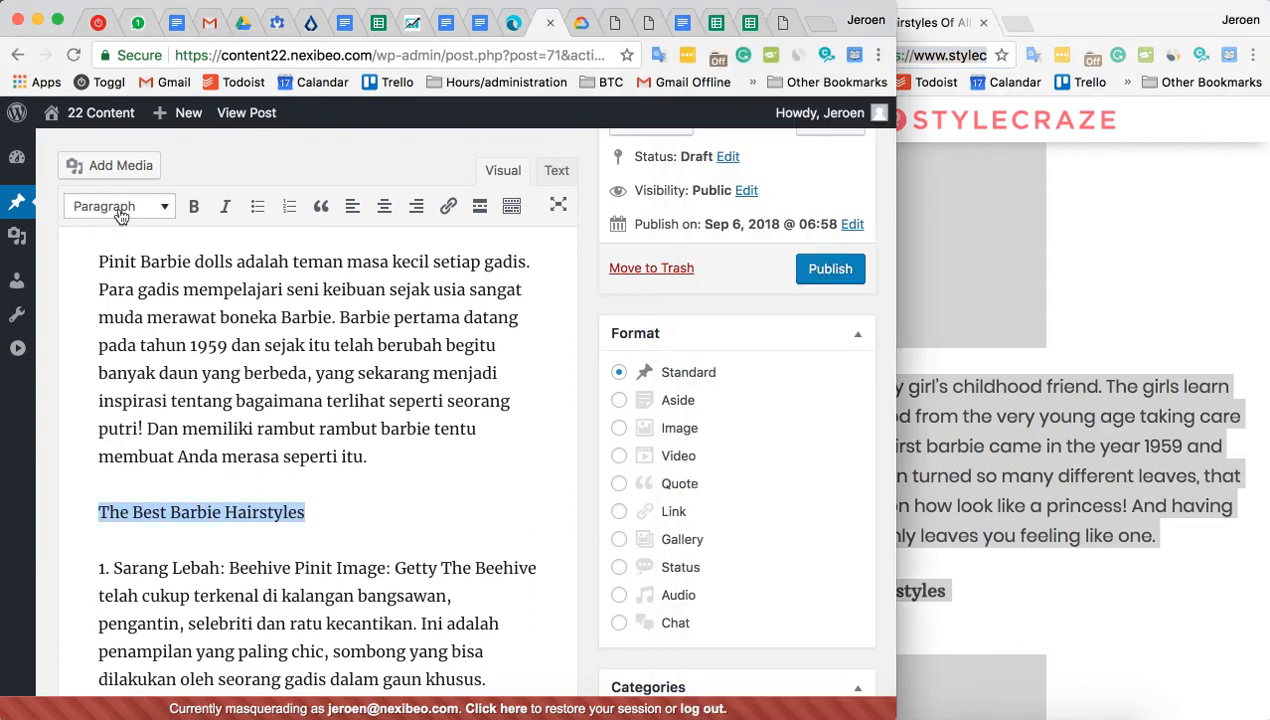
left_click(100, 206)
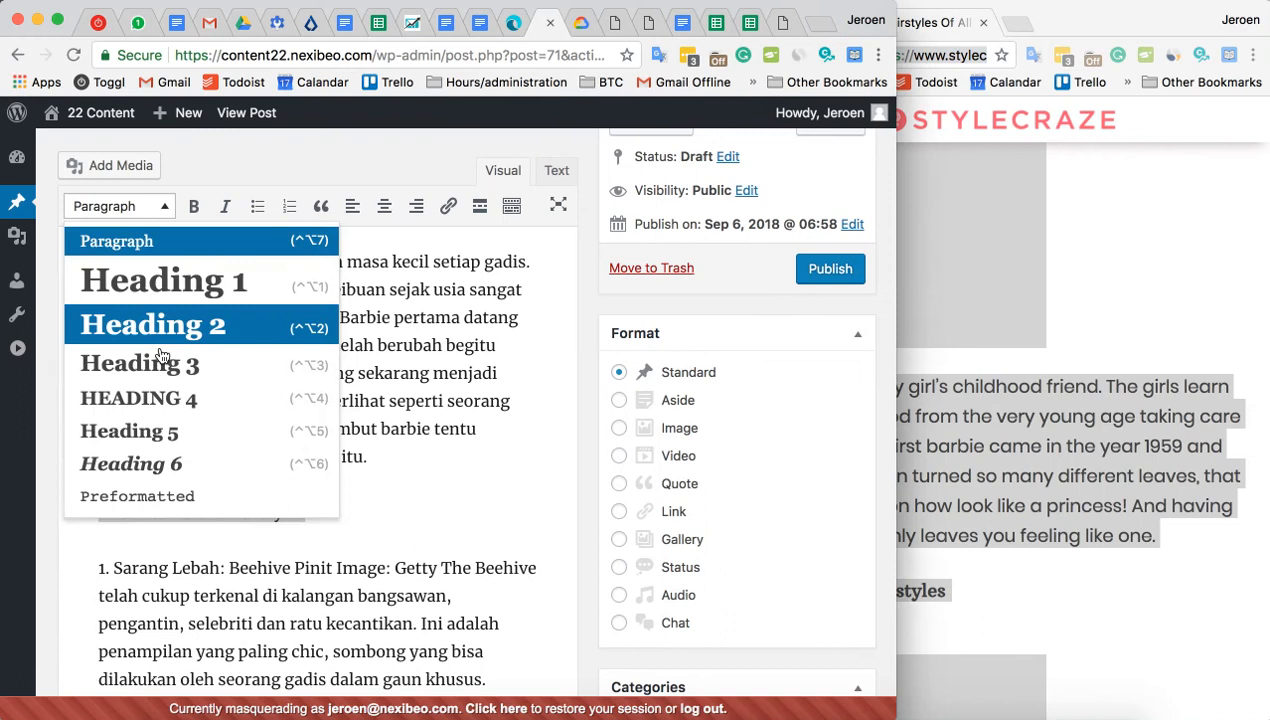
left_click(214, 326)
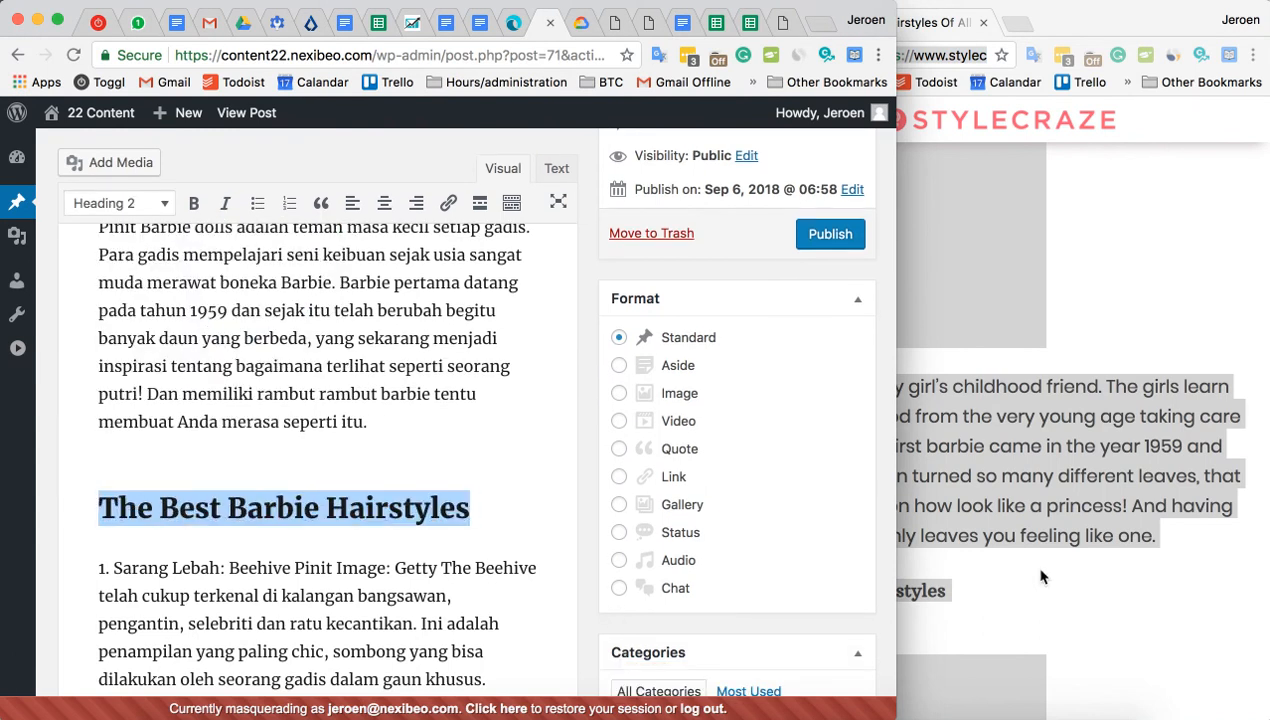
Step: Following the article, put "1. Sarang Lebah: Beehive" on its own line and delete "Pinit Image: Getty" from the text after it
left_click(1060, 588)
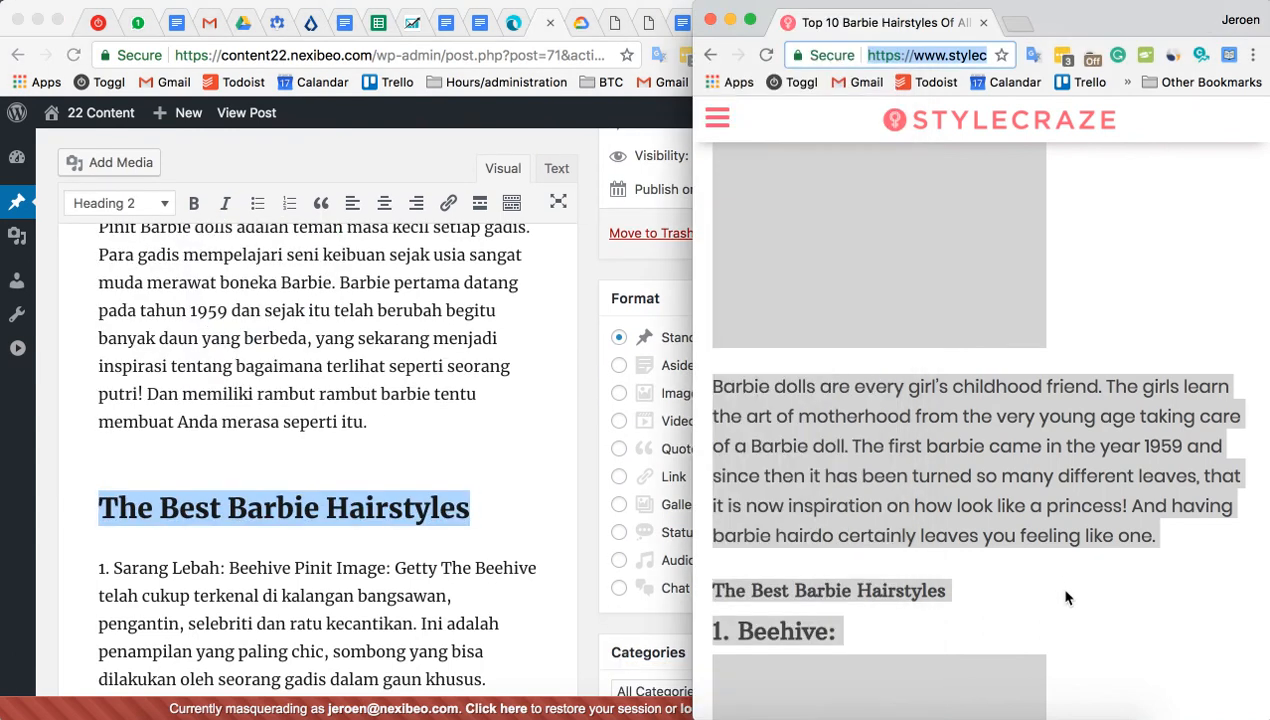
left_click(292, 569)
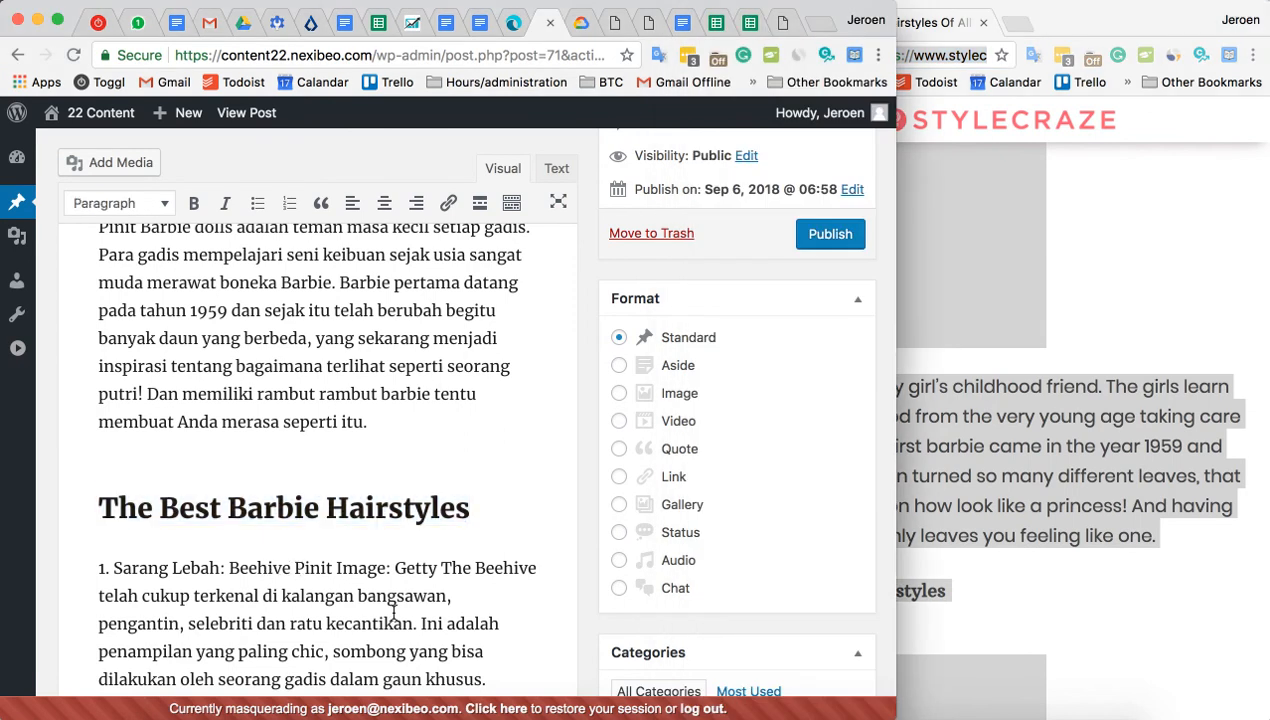
key("Return")
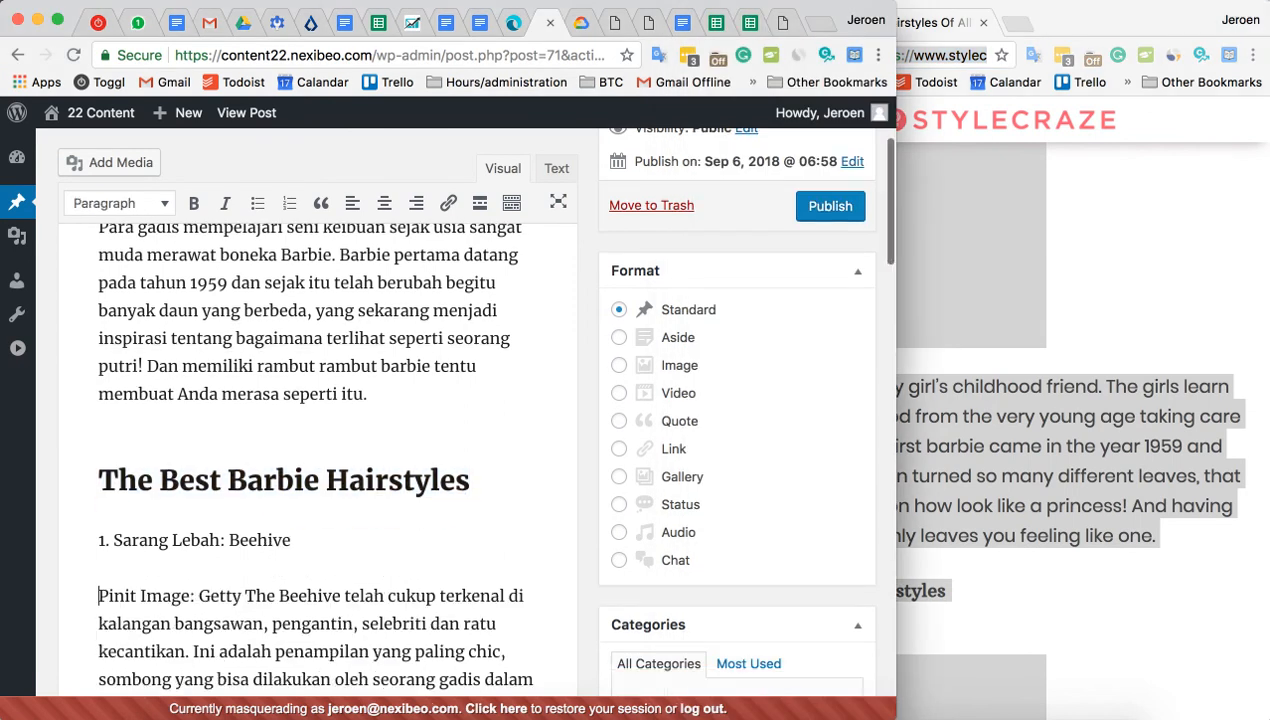
left_click(201, 596, "shift")
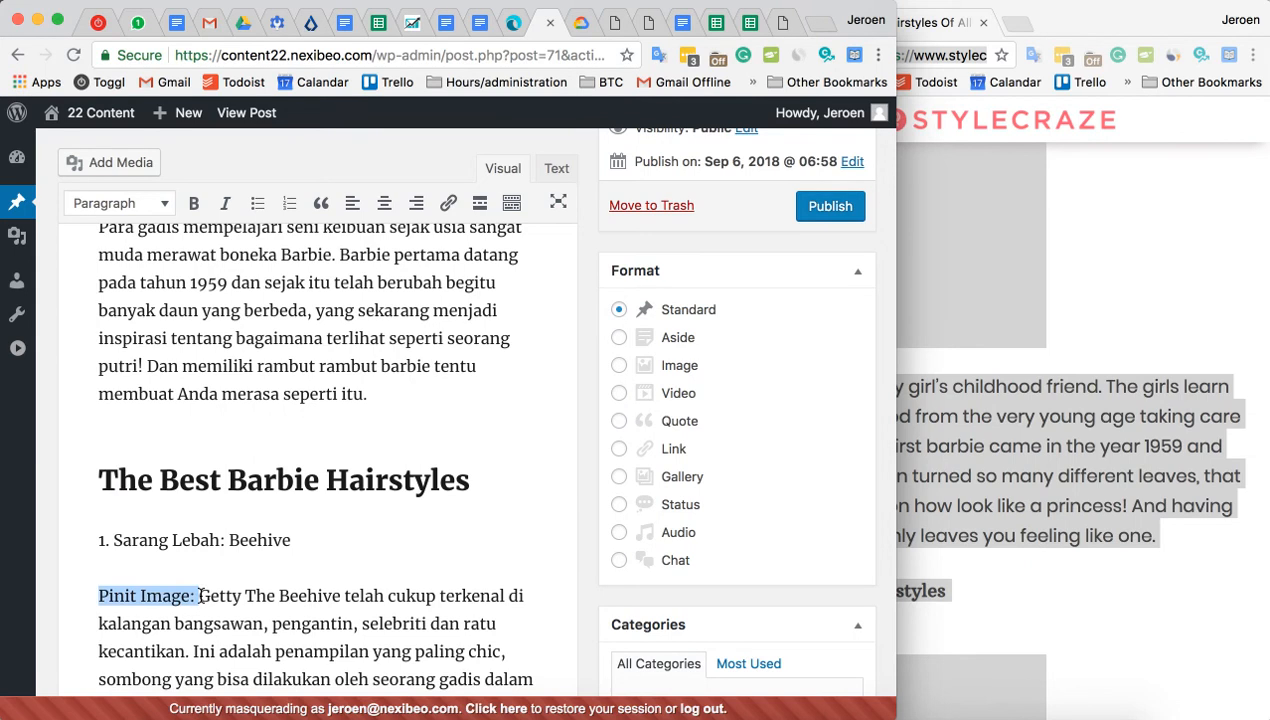
left_click(245, 596, "shift")
key("BackSpace")
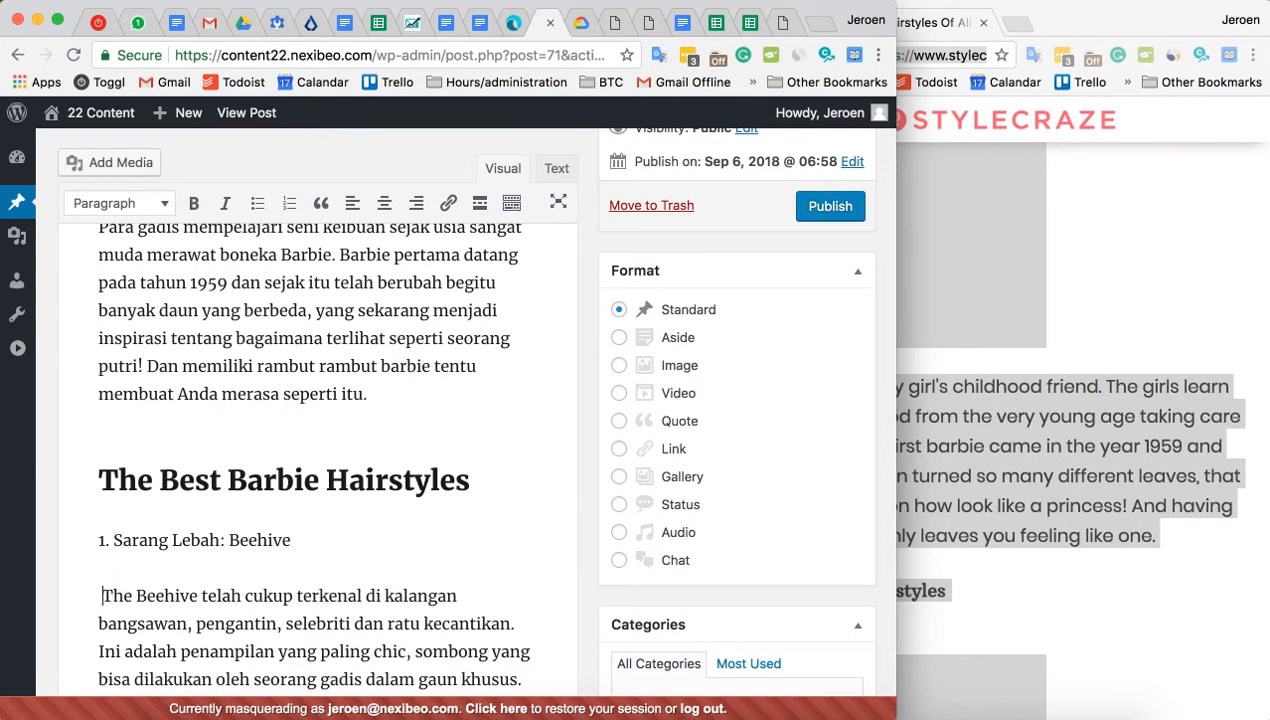
Step: Check the article's Beehive section and try starting a new paragraph after "The Beehive" in the draft
left_click(1131, 604)
scroll(934, 589, "down", 1)
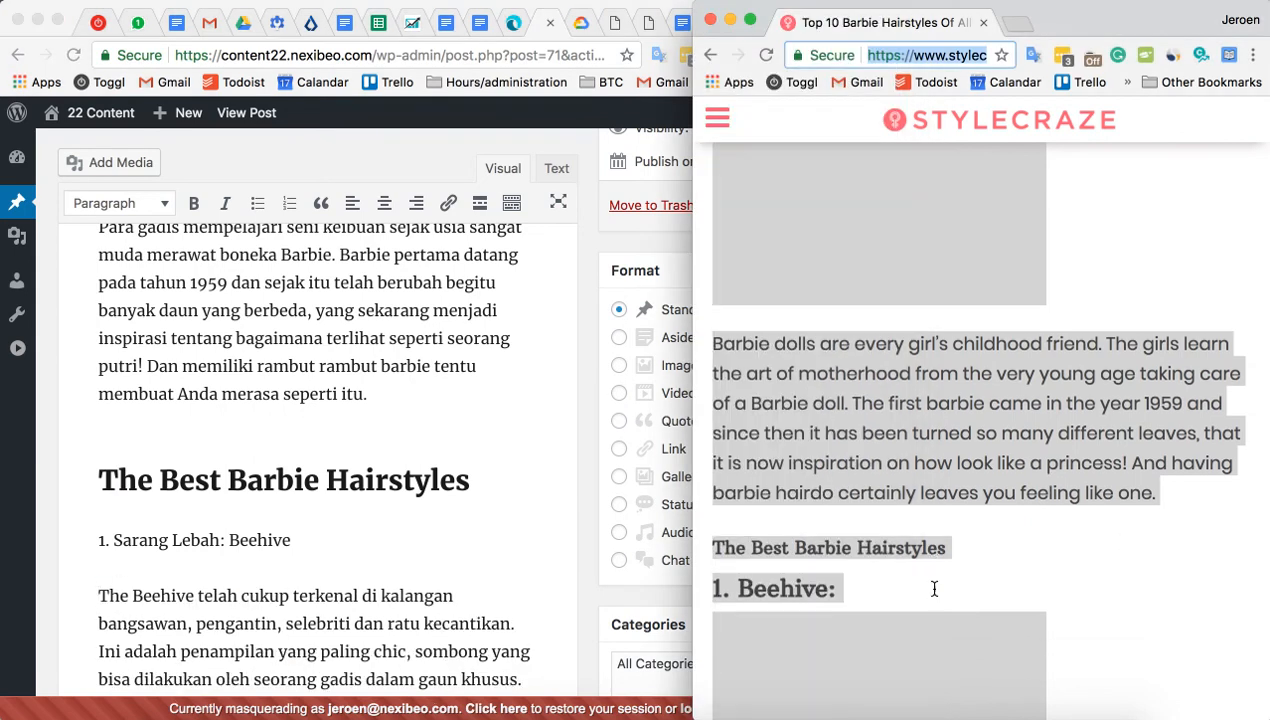
scroll(934, 589, "down", 3)
left_click(250, 596)
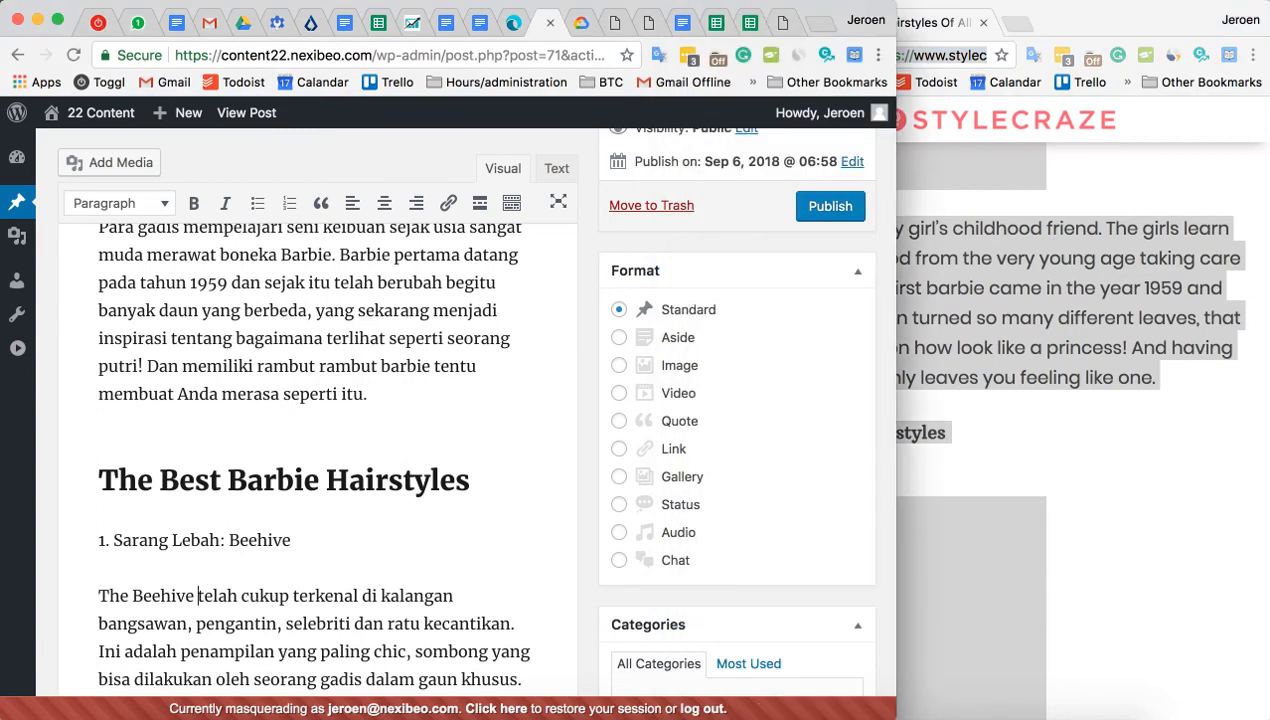
key("Return")
key("BackSpace")
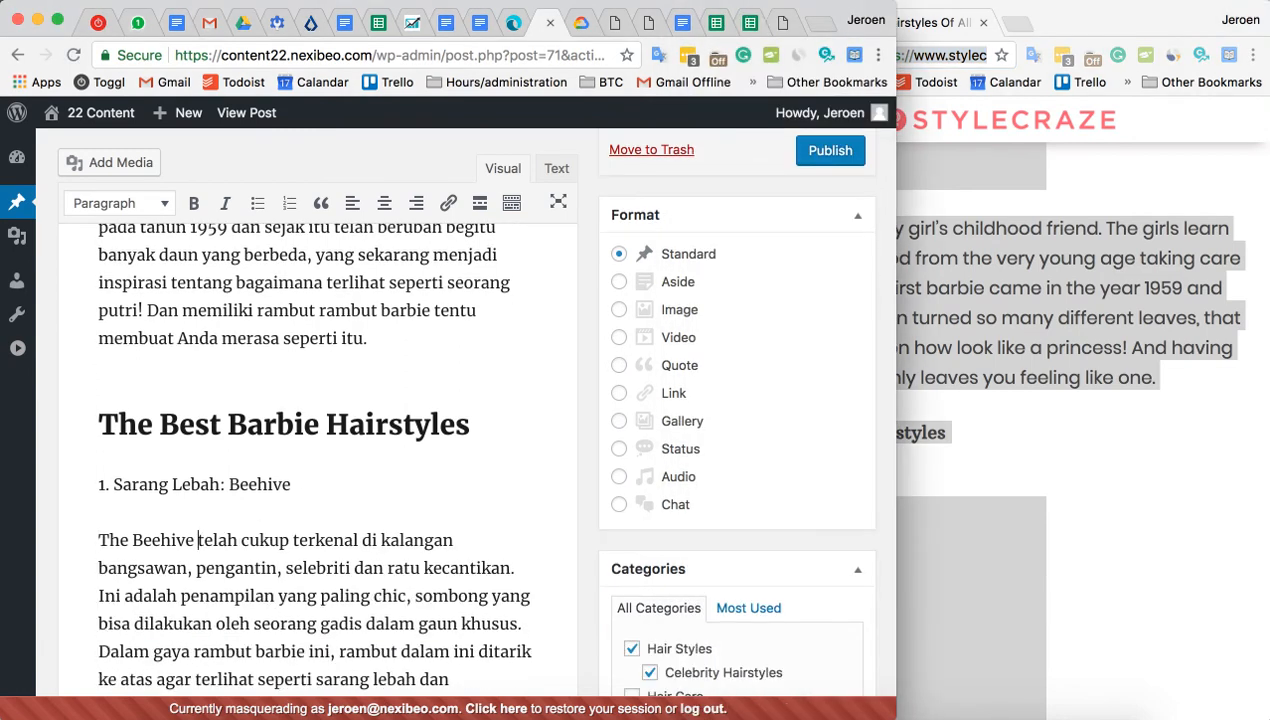
Step: Try removing the "1. Sarang Lebah: Beehive" line and putting "The Beehive" on its own line instead, and undo these edits
triple_click(332, 474)
key("BackSpace")
key("BackSpace")
key("Down")
key("Down")
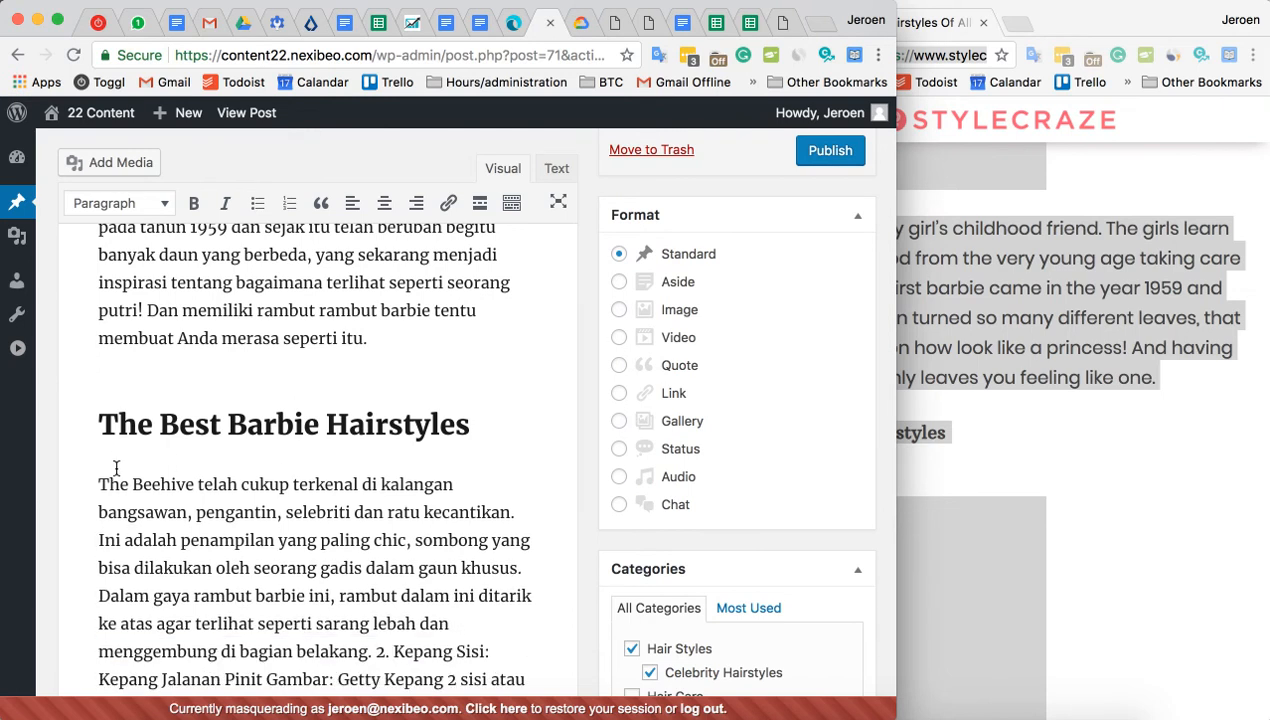
key("Return")
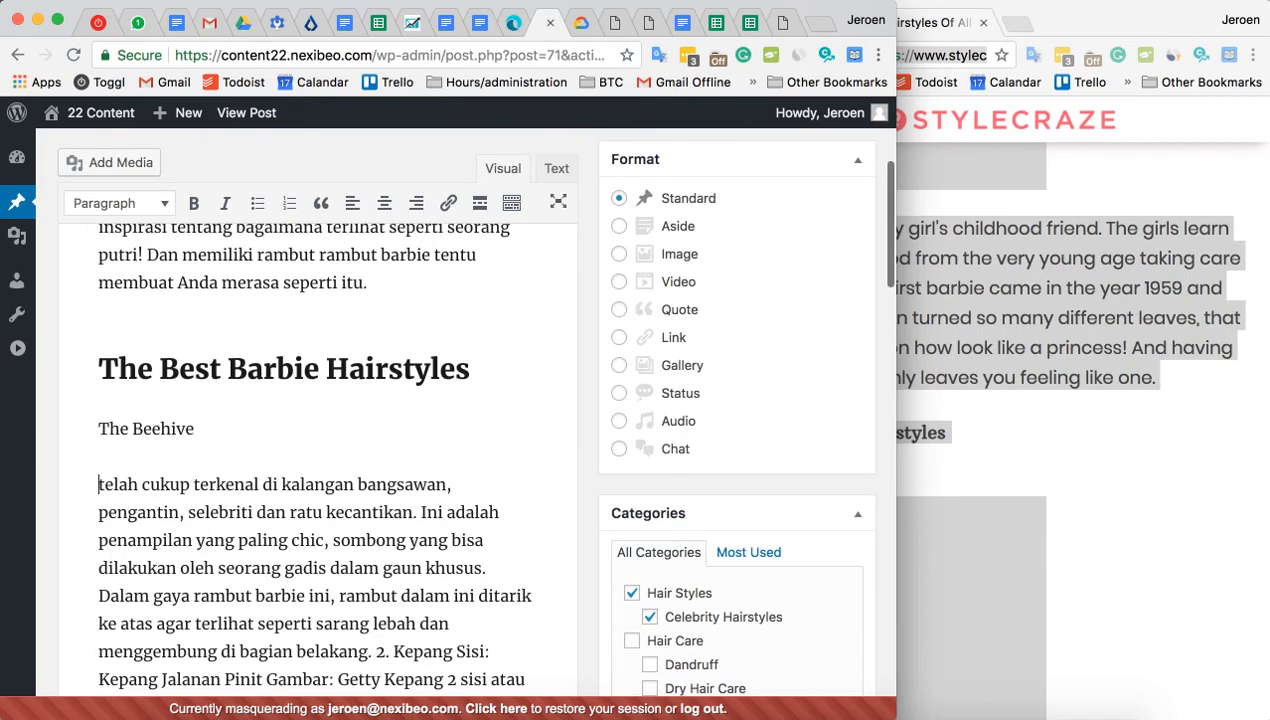
left_click(1128, 480)
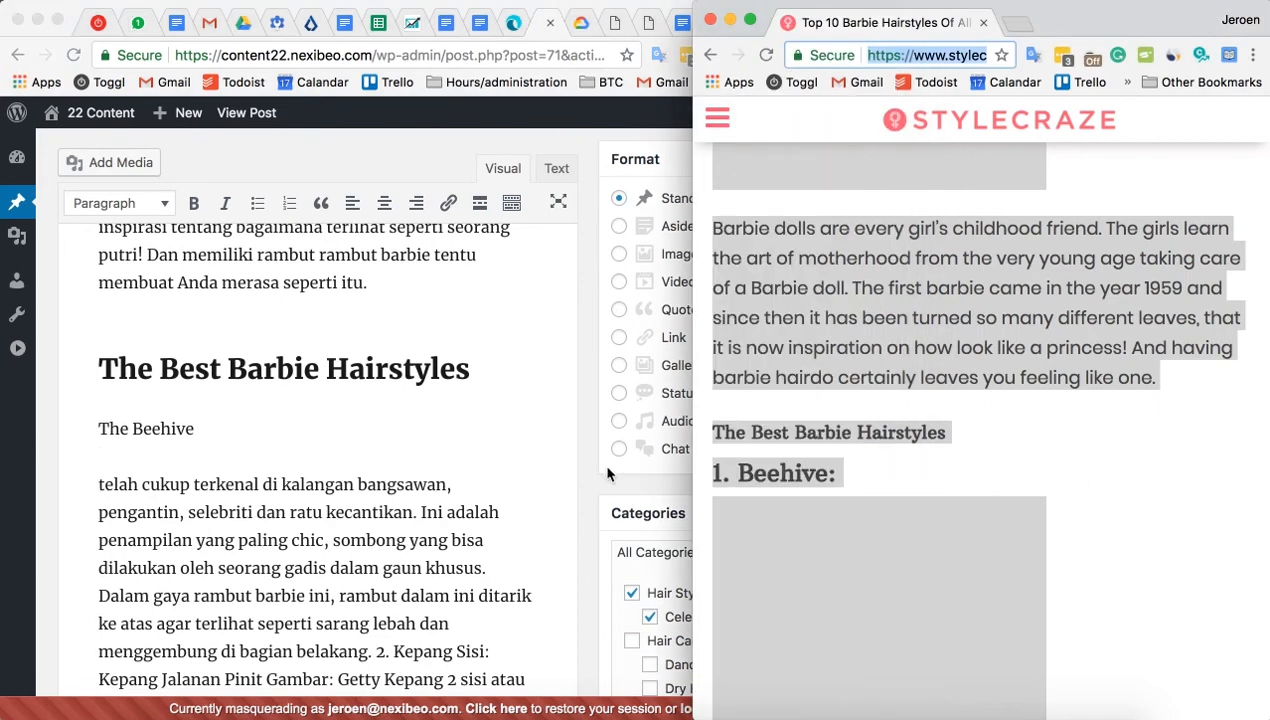
left_click(209, 456)
key("BackSpace")
key("Return")
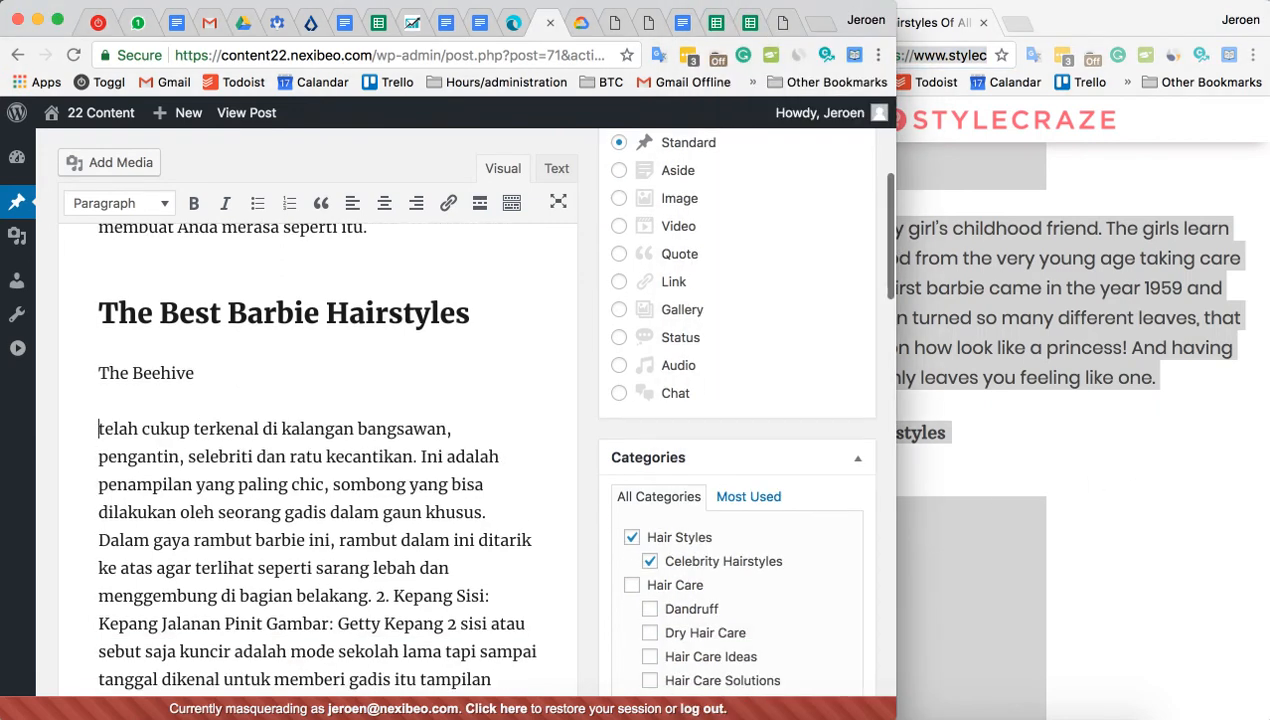
key("BackSpace")
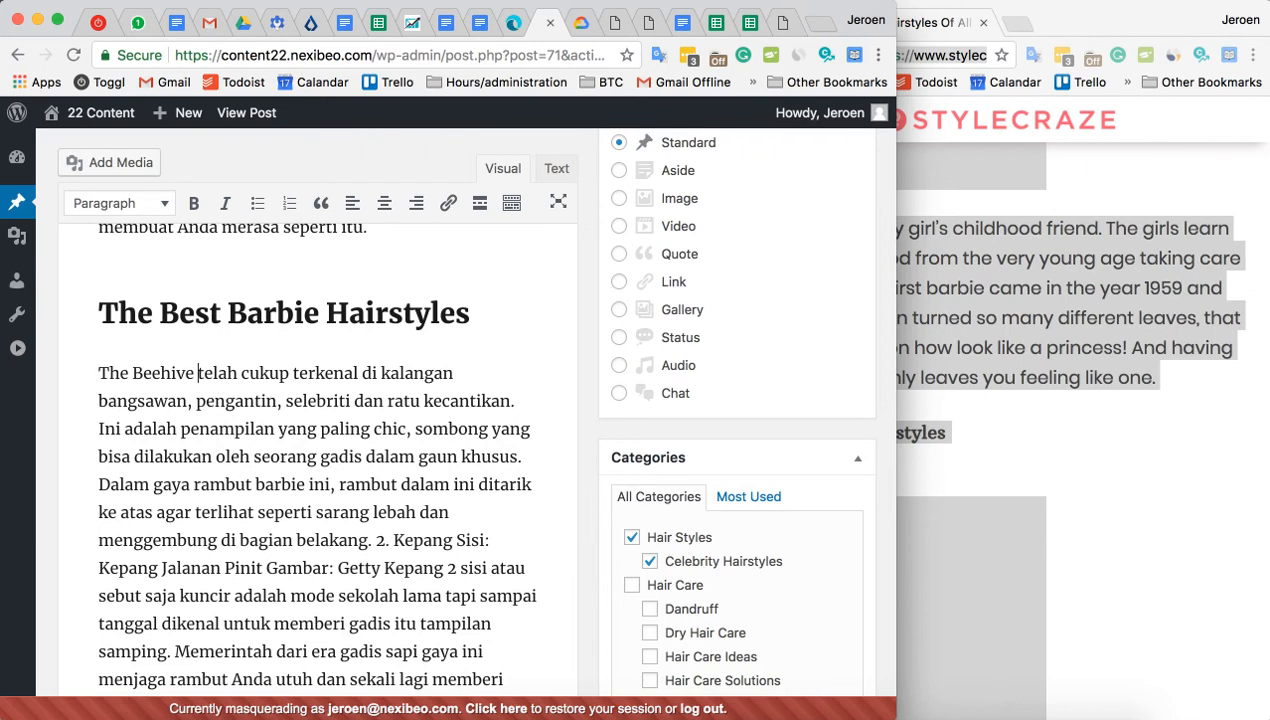
key("super+z")
Step: Format the line "1. Sarang Lebah: Beehive" as Heading 2 and check it beneath the section heading
left_click(227, 346)
left_click_drag(313, 325, 59, 312)
left_click(95, 204)
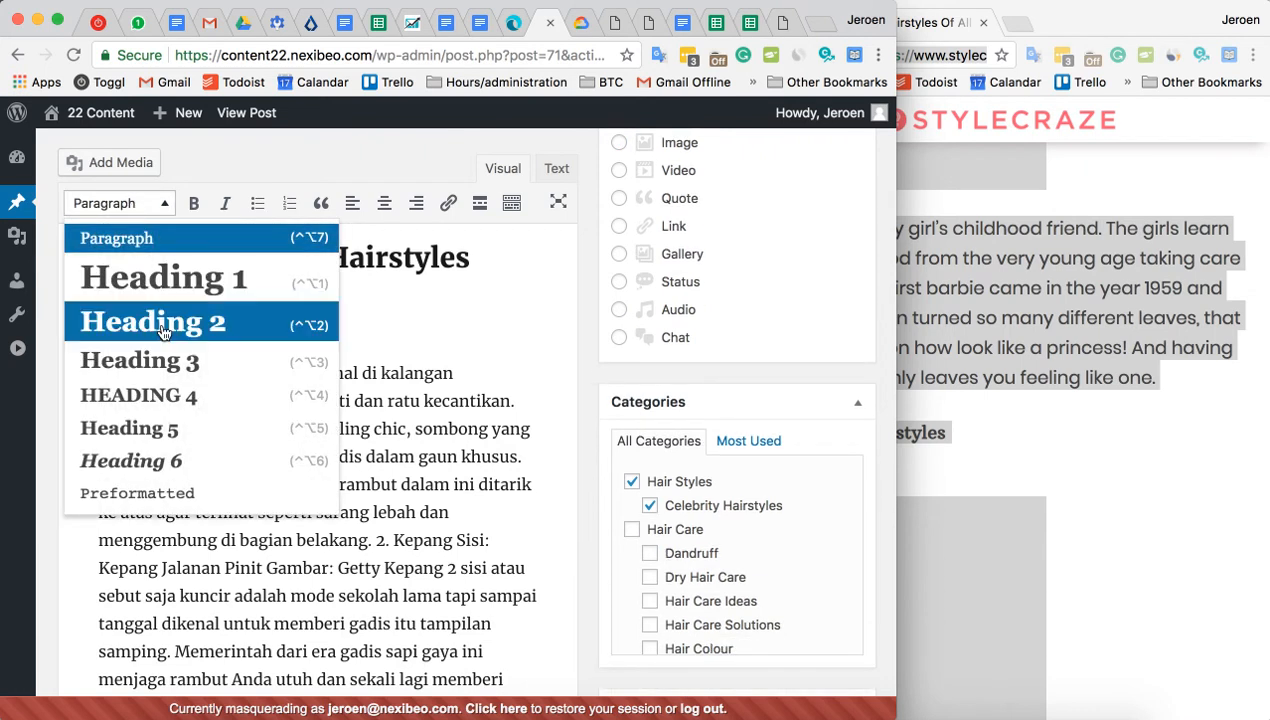
left_click(203, 343)
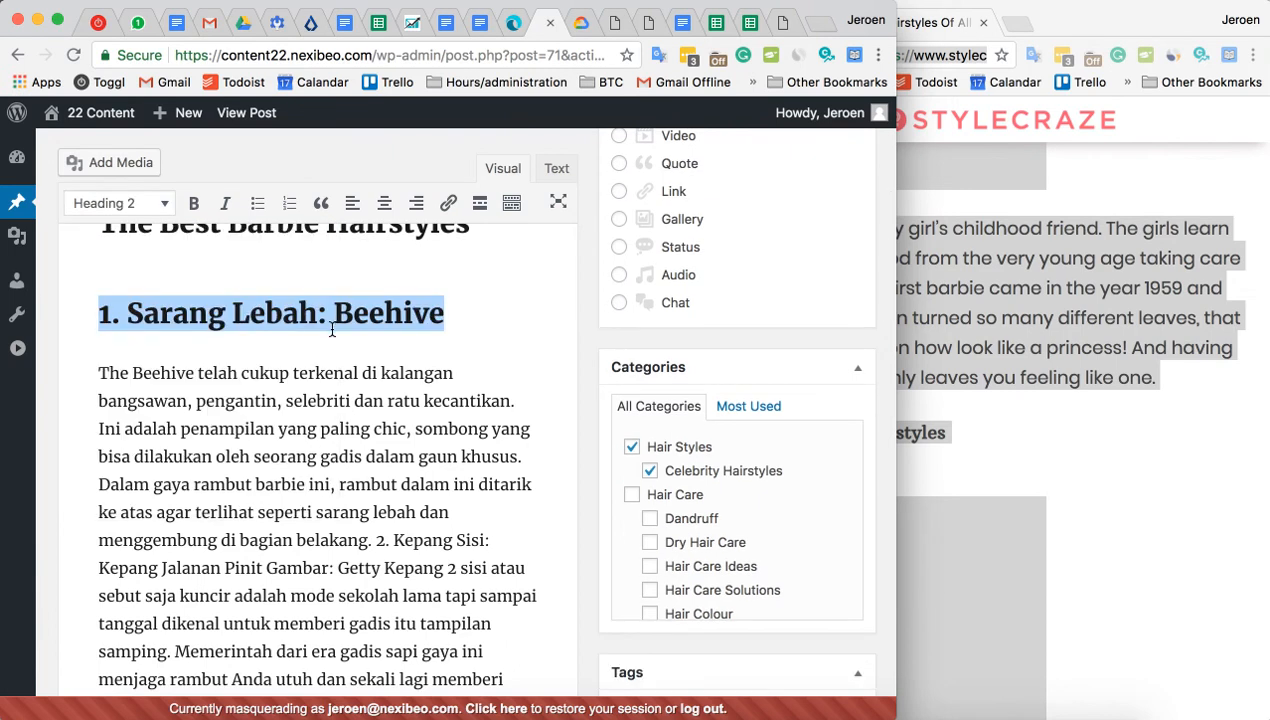
left_click(349, 363)
scroll(274, 381, "up", 2)
scroll(274, 381, "up", 2)
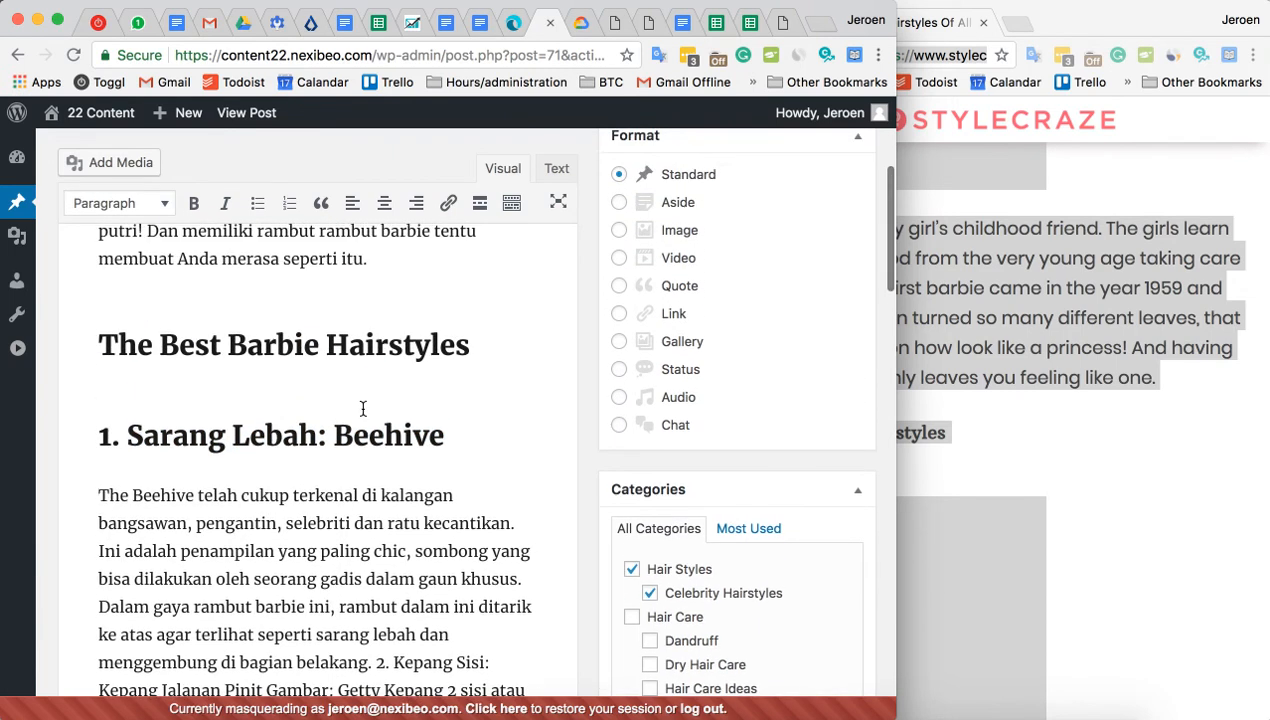
Step: Start a new paragraph at "2. Kepang Sisi" to separate it from the Beehive description
scroll(360, 415, "down", 3)
scroll(355, 440, "down", 2)
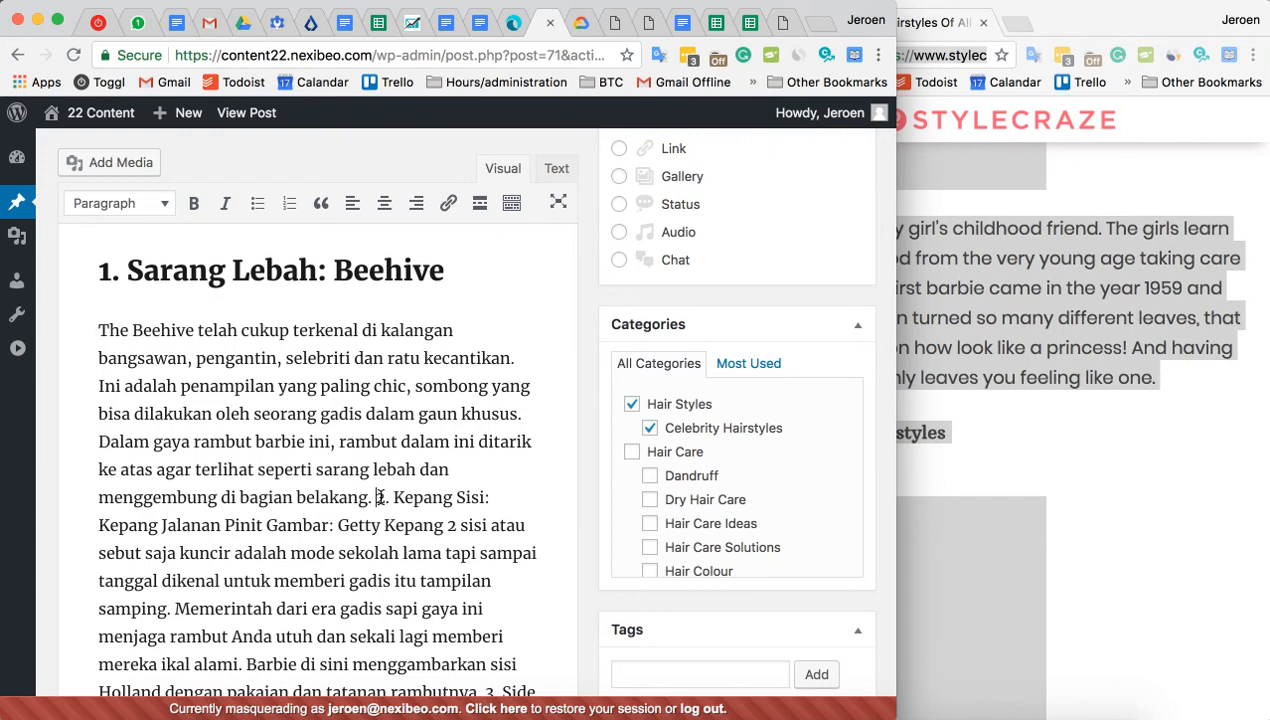
left_click(372, 490)
key("Return")
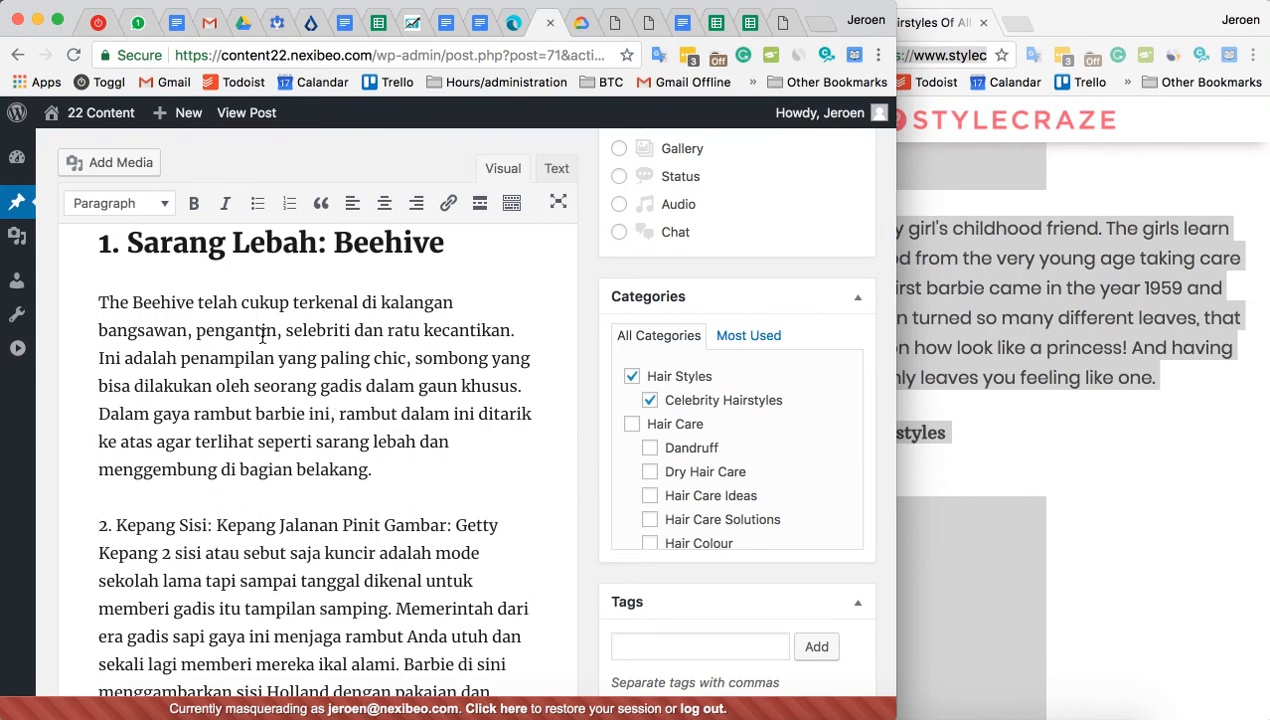
Step: Examine the draft from the introduction to the tenth hairstyle and compare its structure with the source article
scroll(263, 337, "down", 2)
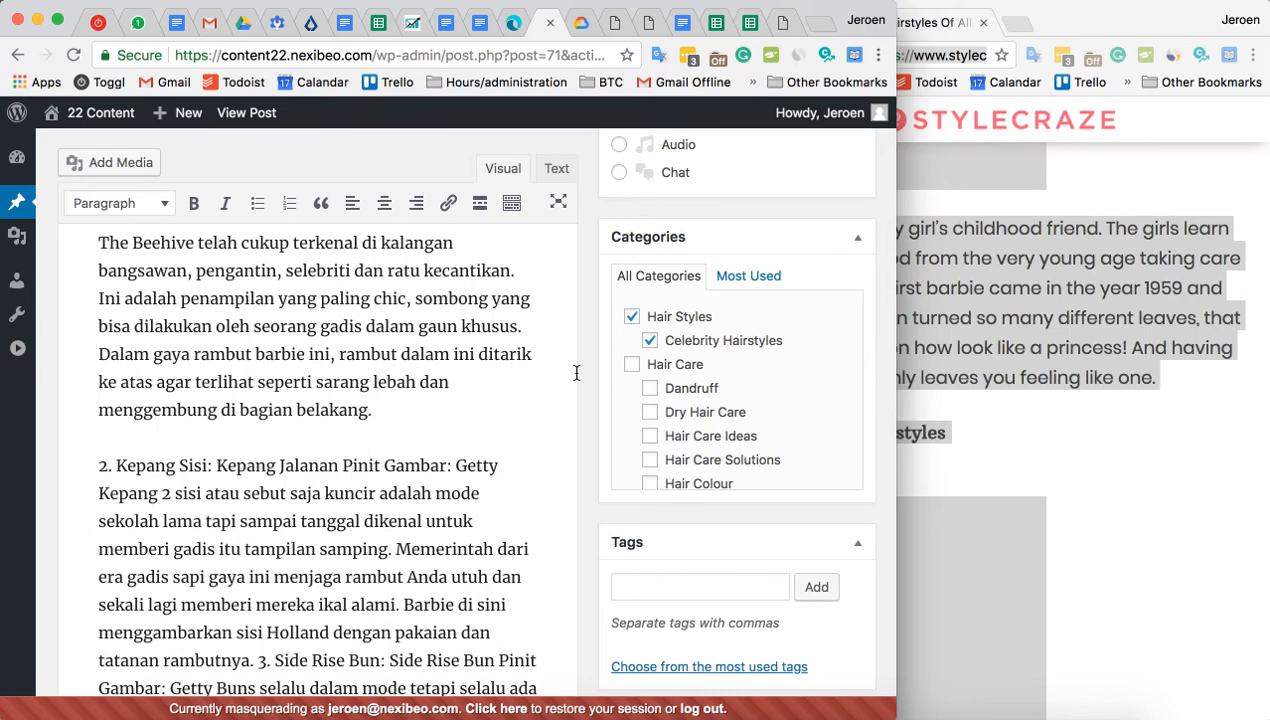
left_click(1115, 457)
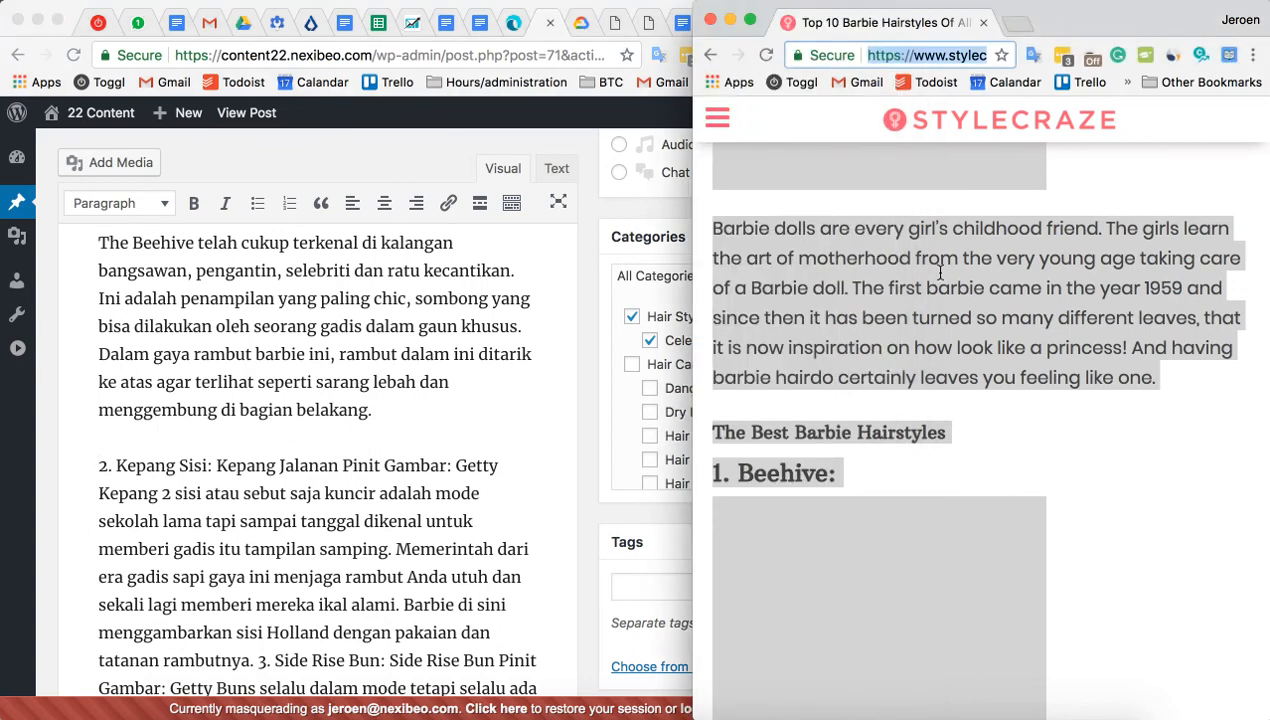
left_click(226, 361)
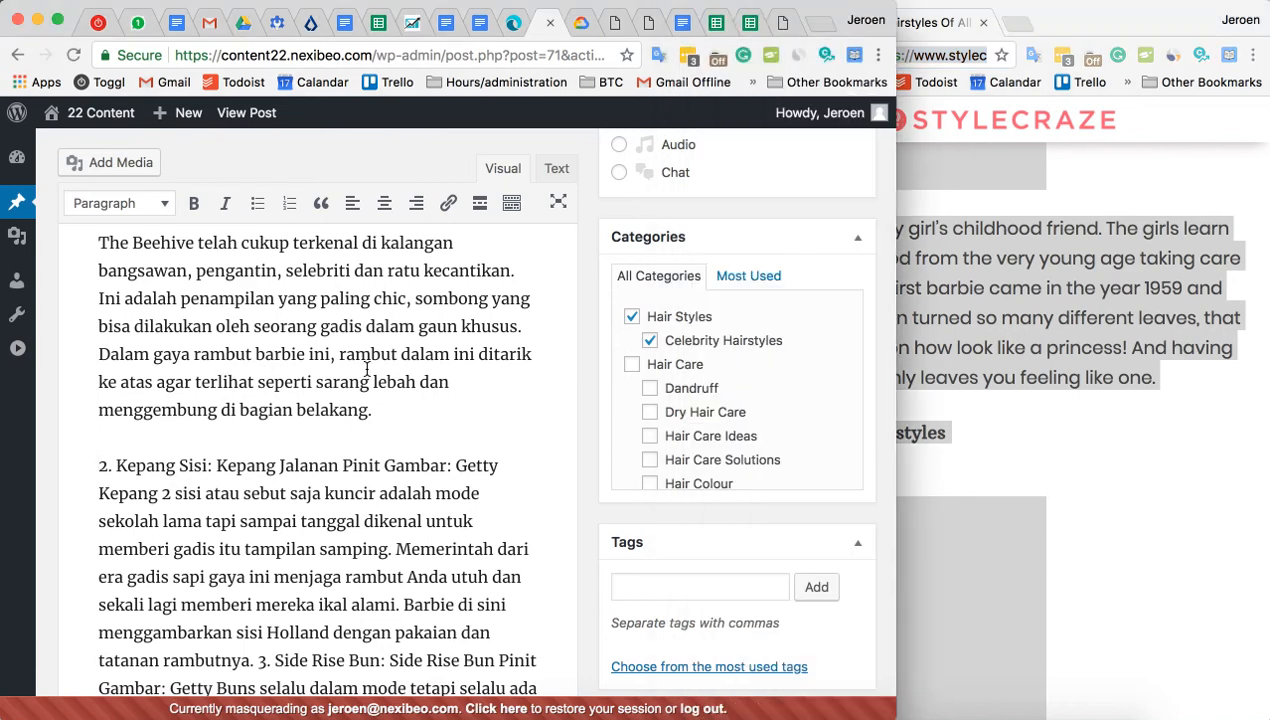
scroll(355, 340, "up", 3)
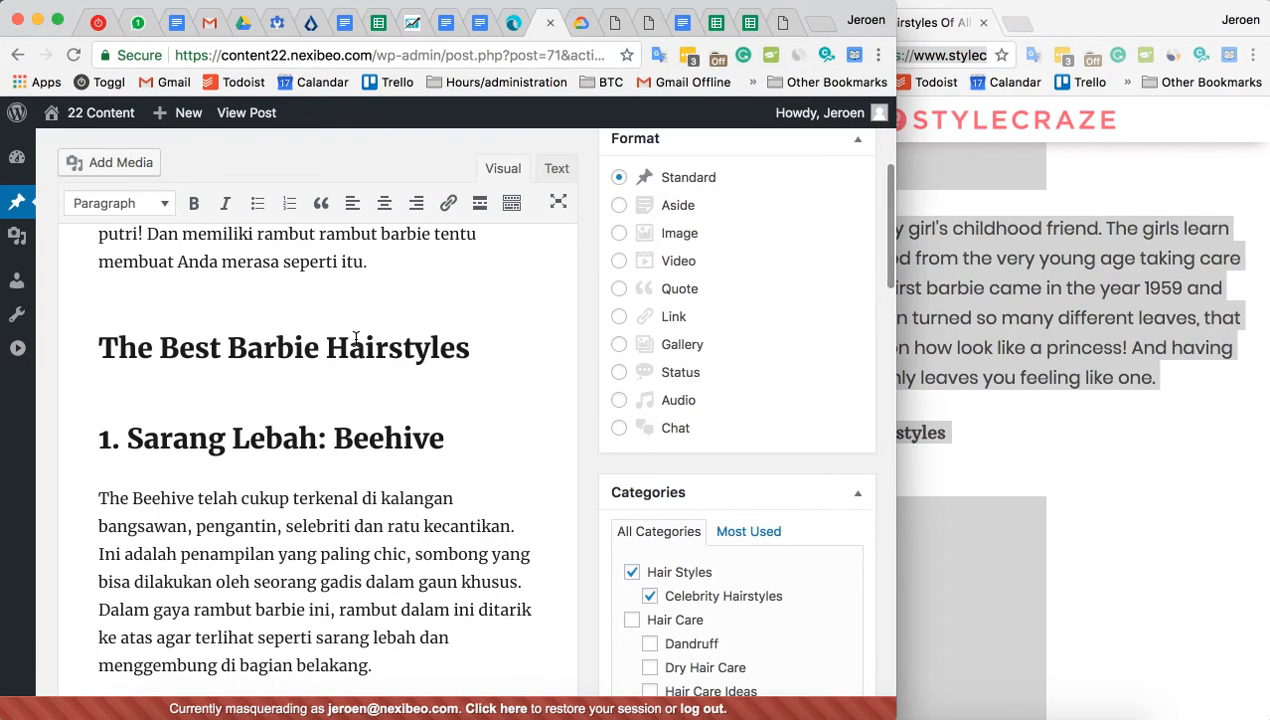
scroll(355, 340, "down", 6)
scroll(355, 340, "down", 15)
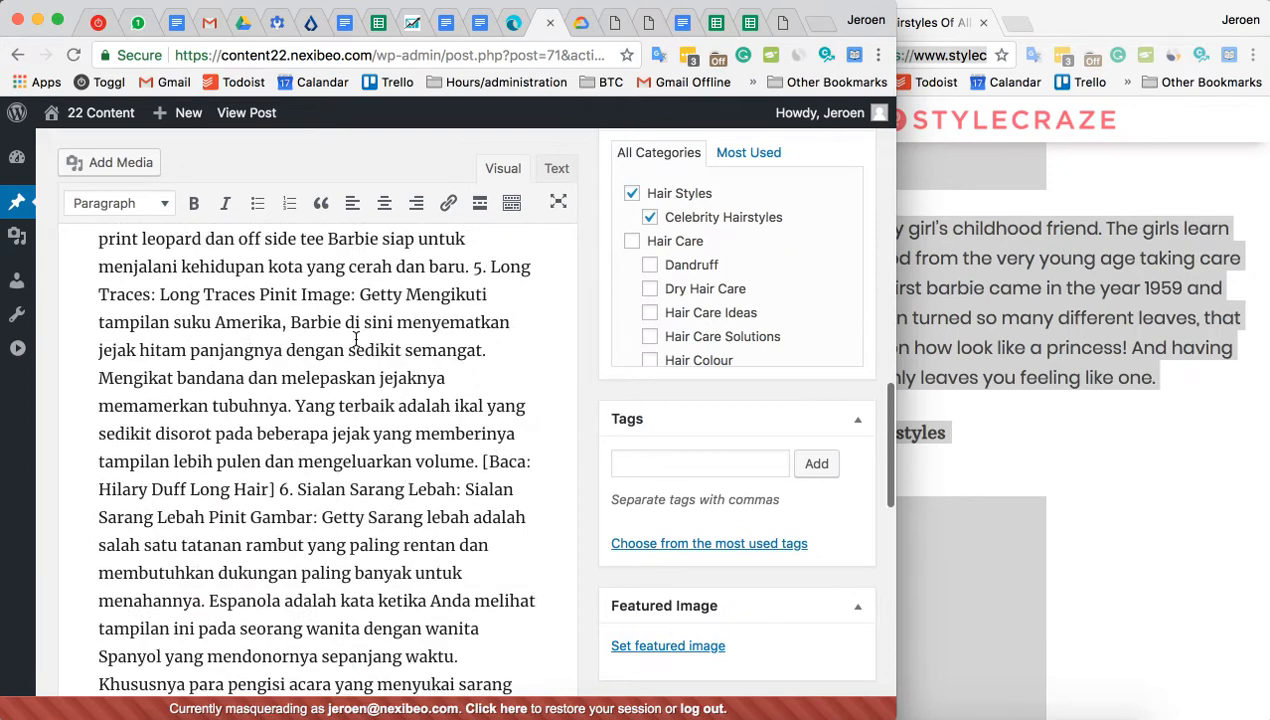
scroll(355, 340, "down", 3)
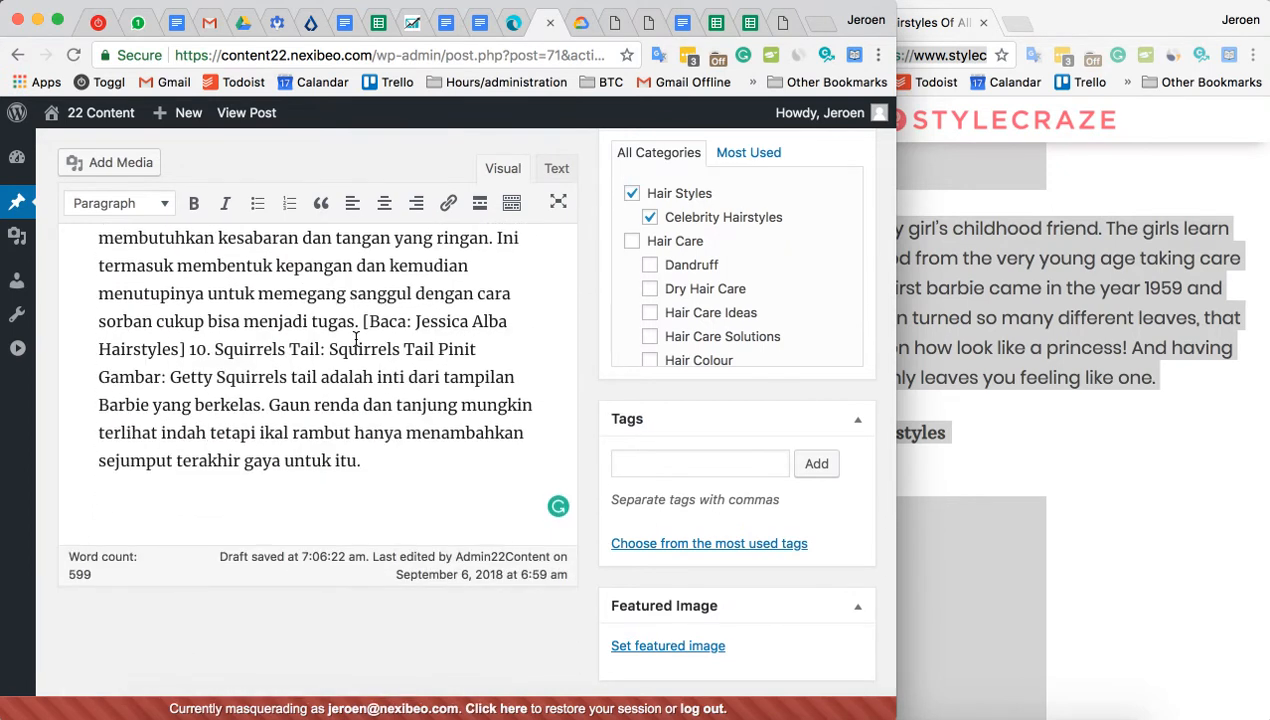
scroll(355, 340, "up", 15)
scroll(355, 340, "up", 10)
scroll(355, 340, "down", 4)
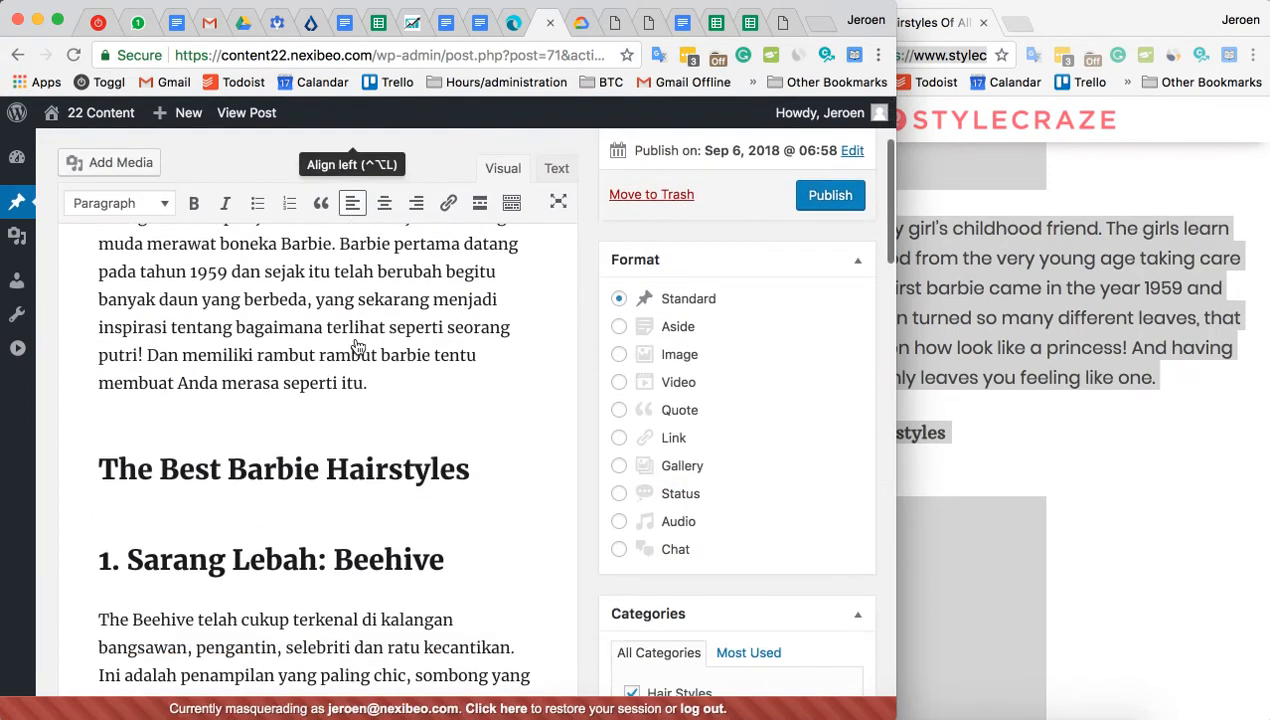
scroll(320, 432, "up", 2)
scroll(226, 368, "down", 3)
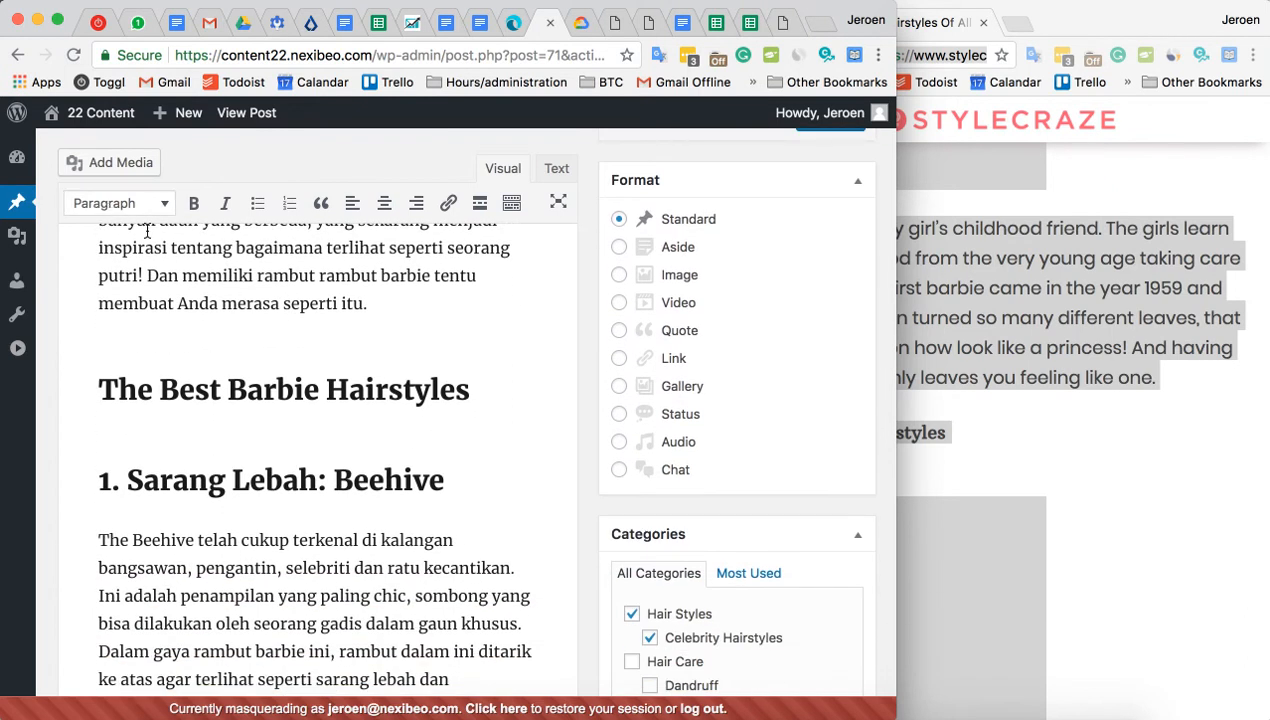
left_click(135, 207)
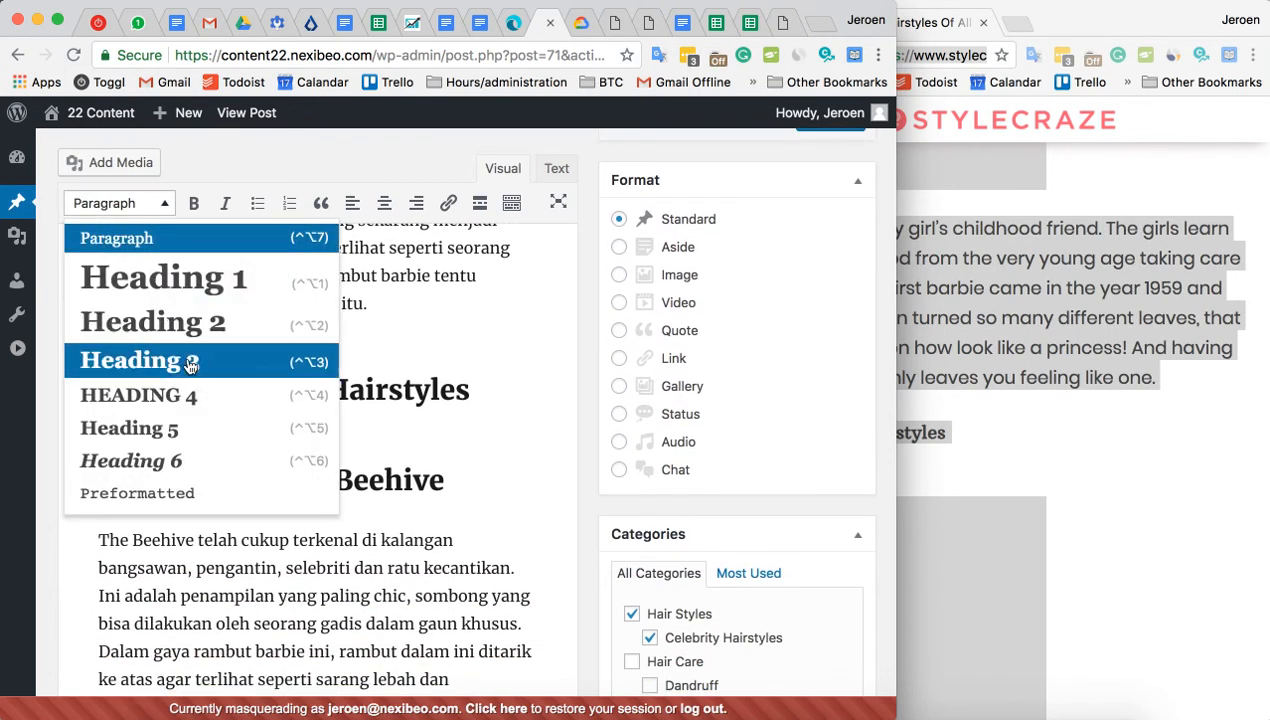
left_click(453, 541)
double_click(428, 543)
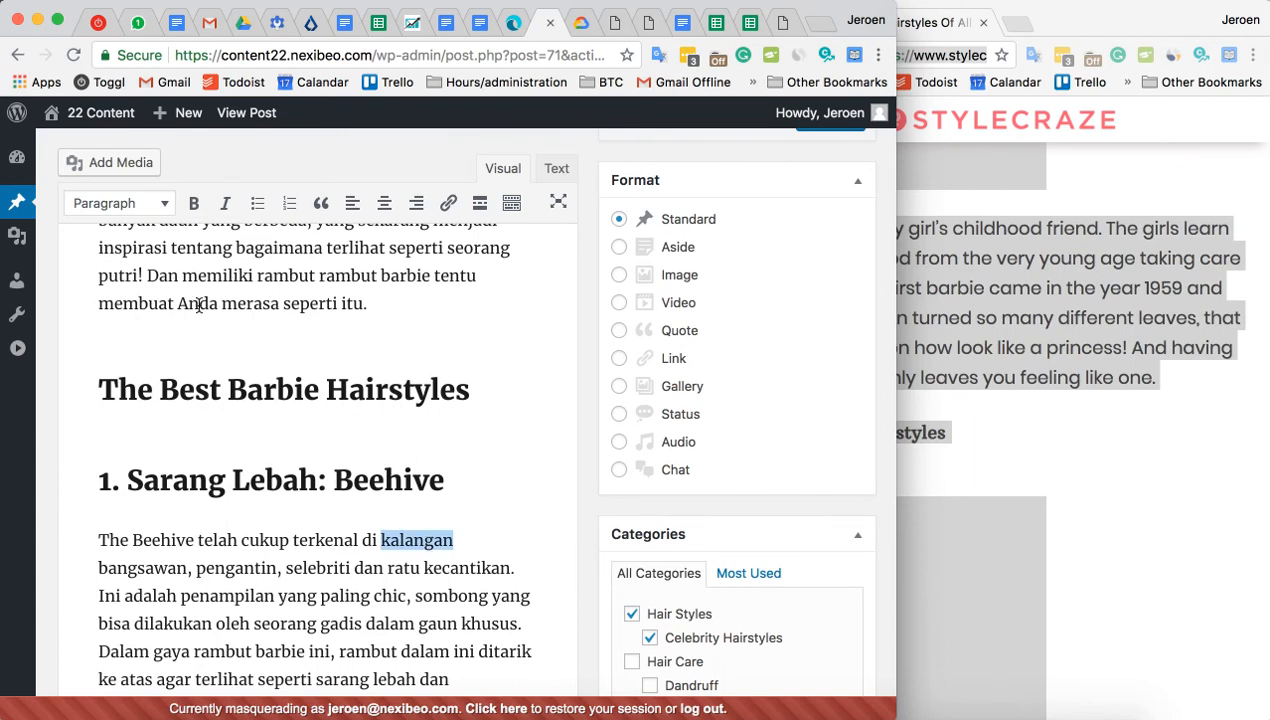
left_click(118, 205)
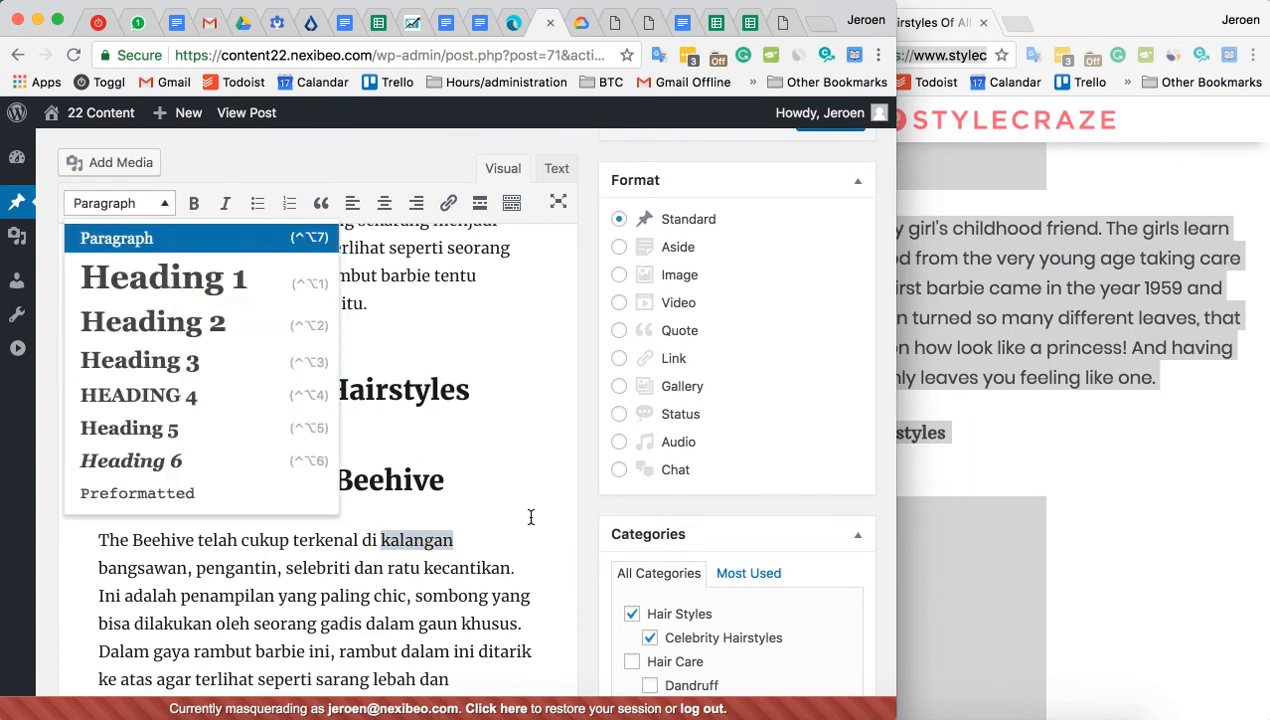
left_click(498, 512)
Step: Try splitting "belakang." off the Beehive description and formatting it as Heading 3, and undo both edits
scroll(364, 579, "down", 4)
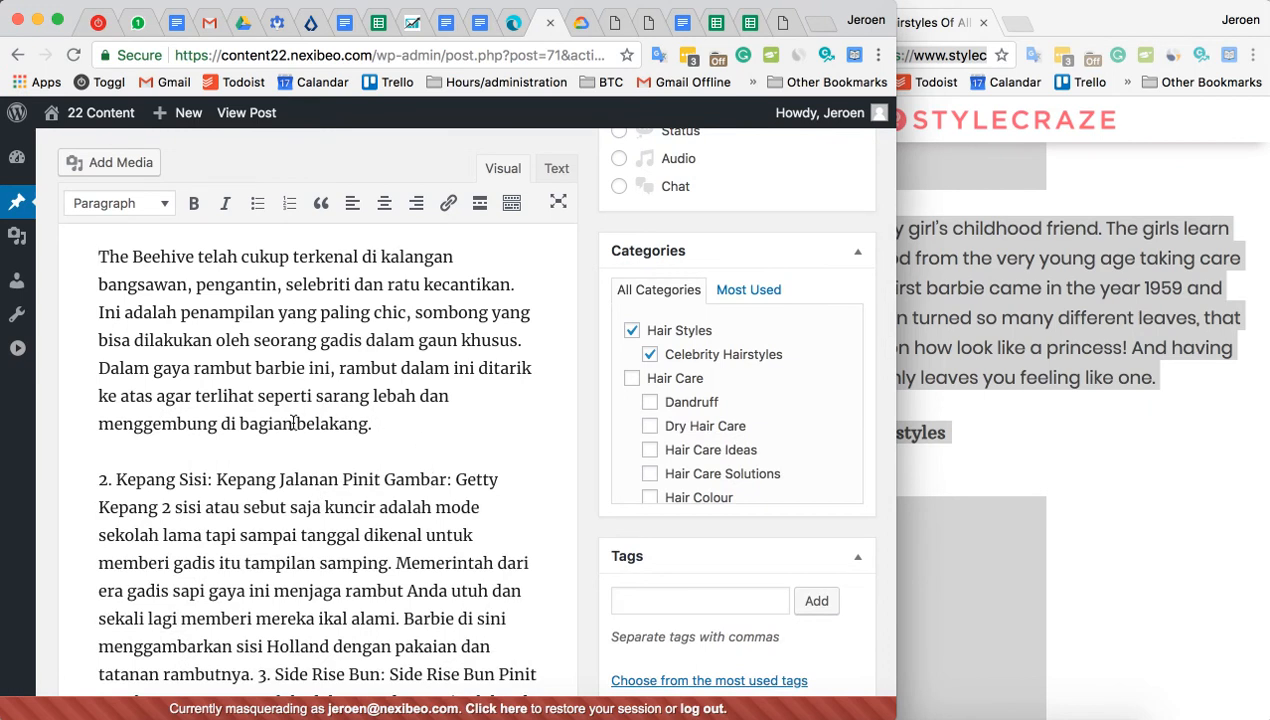
key("Return")
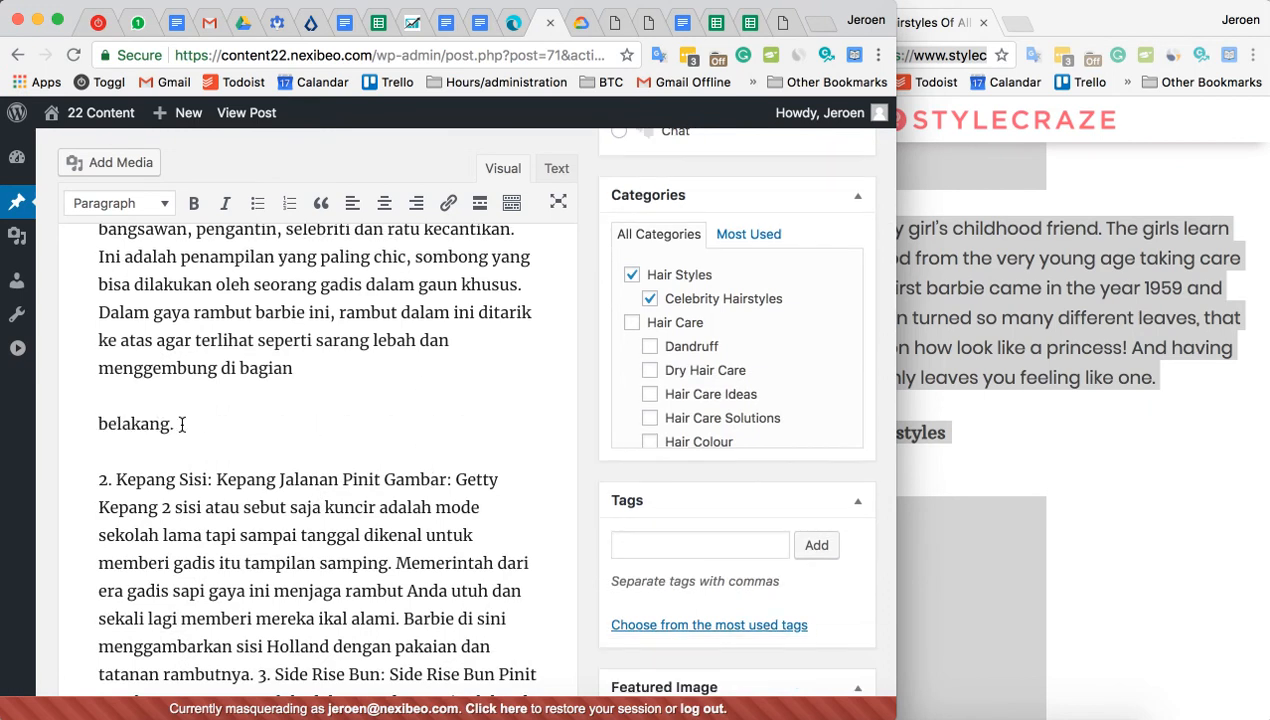
left_click_drag(177, 424, 30, 425)
left_click(160, 203)
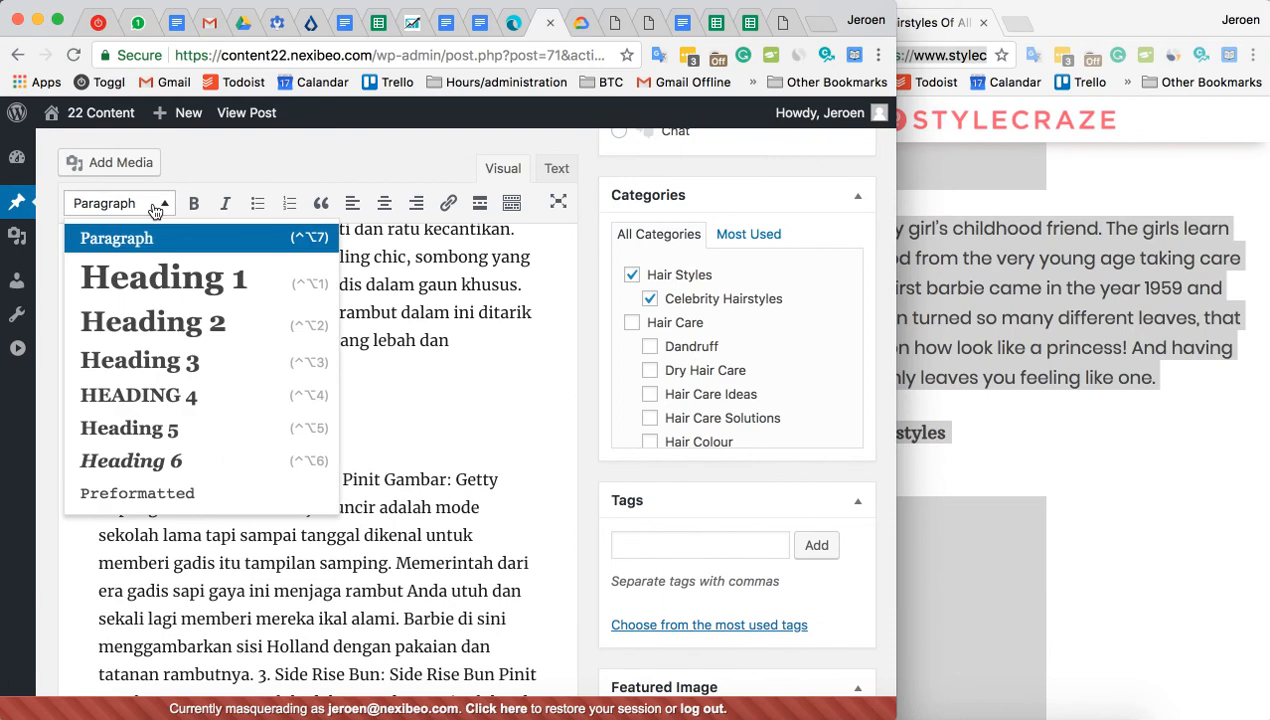
left_click(180, 359)
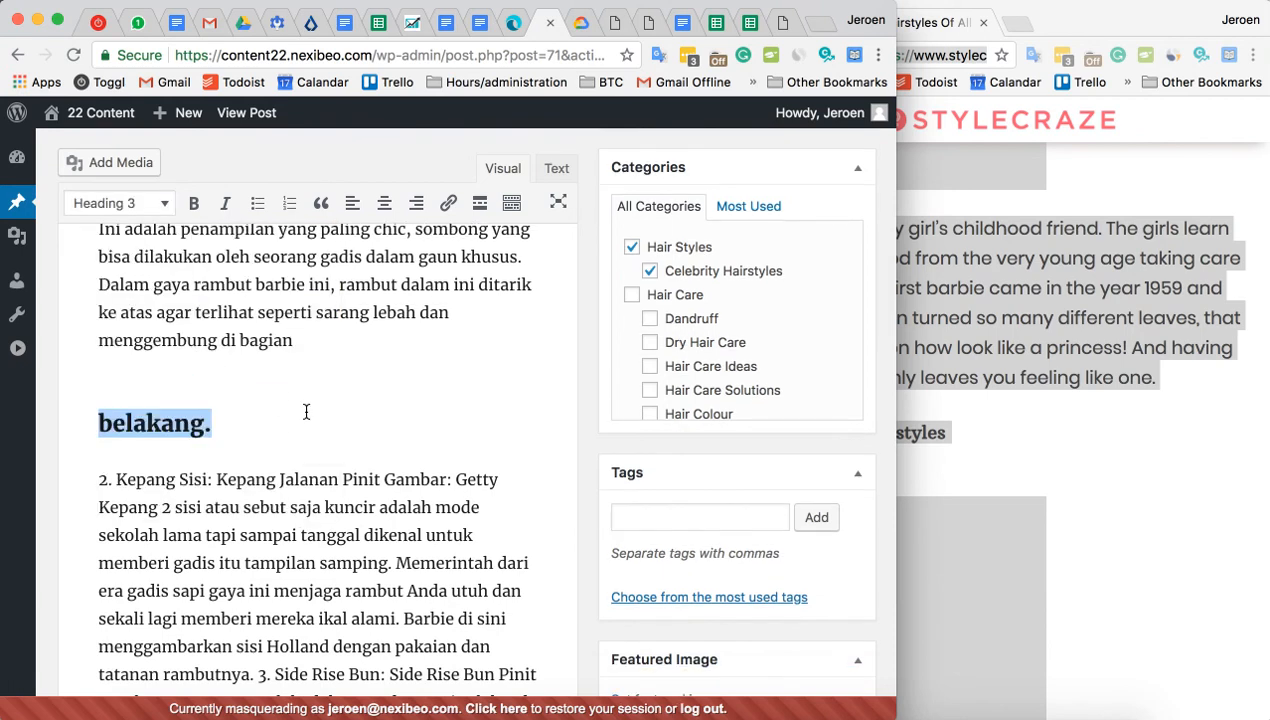
key("super+z")
key("super+z")
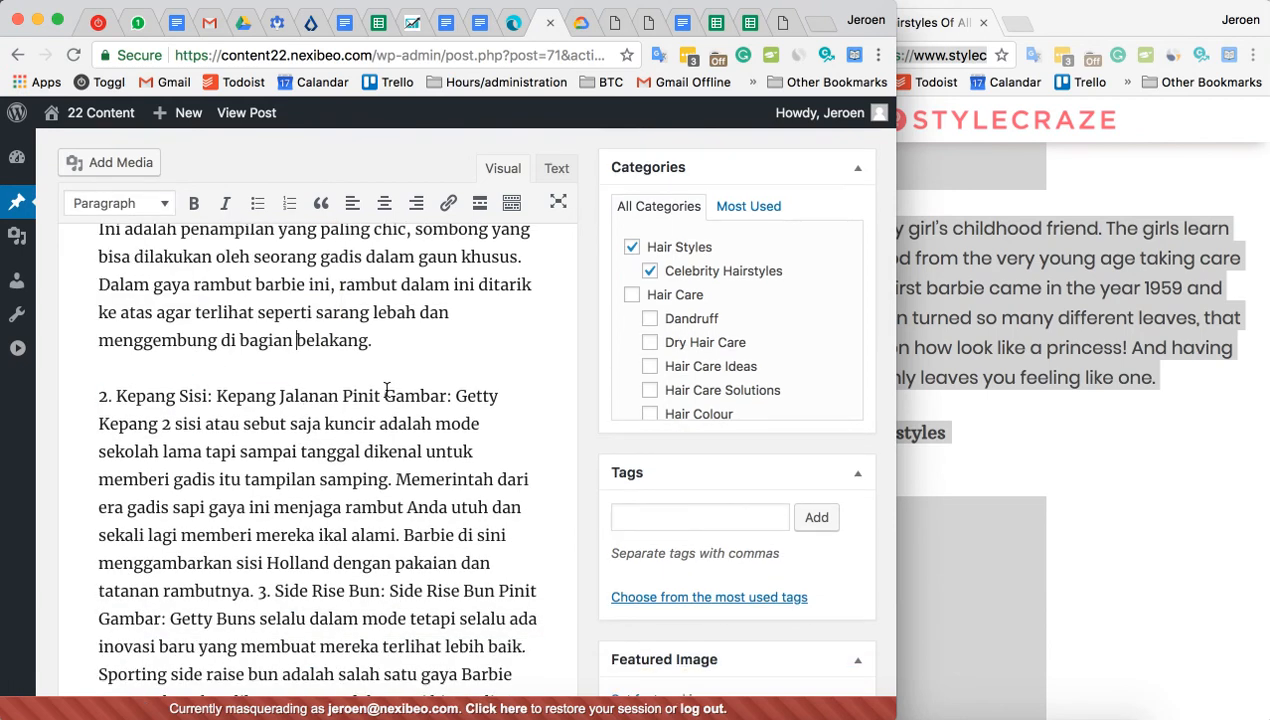
Step: Examine the unformatted hairstyle entries from "2. Kepang Sisi" to the sixth hairstyle in the draft
scroll(386, 390, "up", 2)
scroll(386, 390, "down", 5)
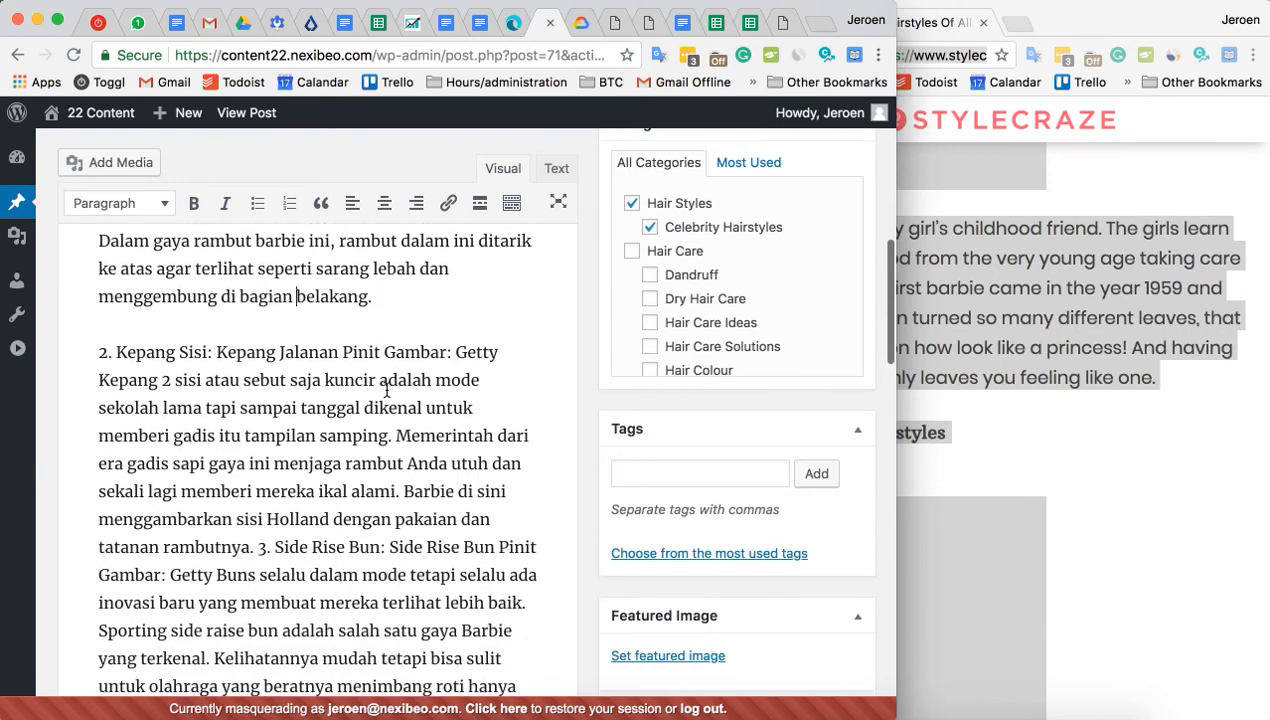
scroll(386, 390, "down", 3)
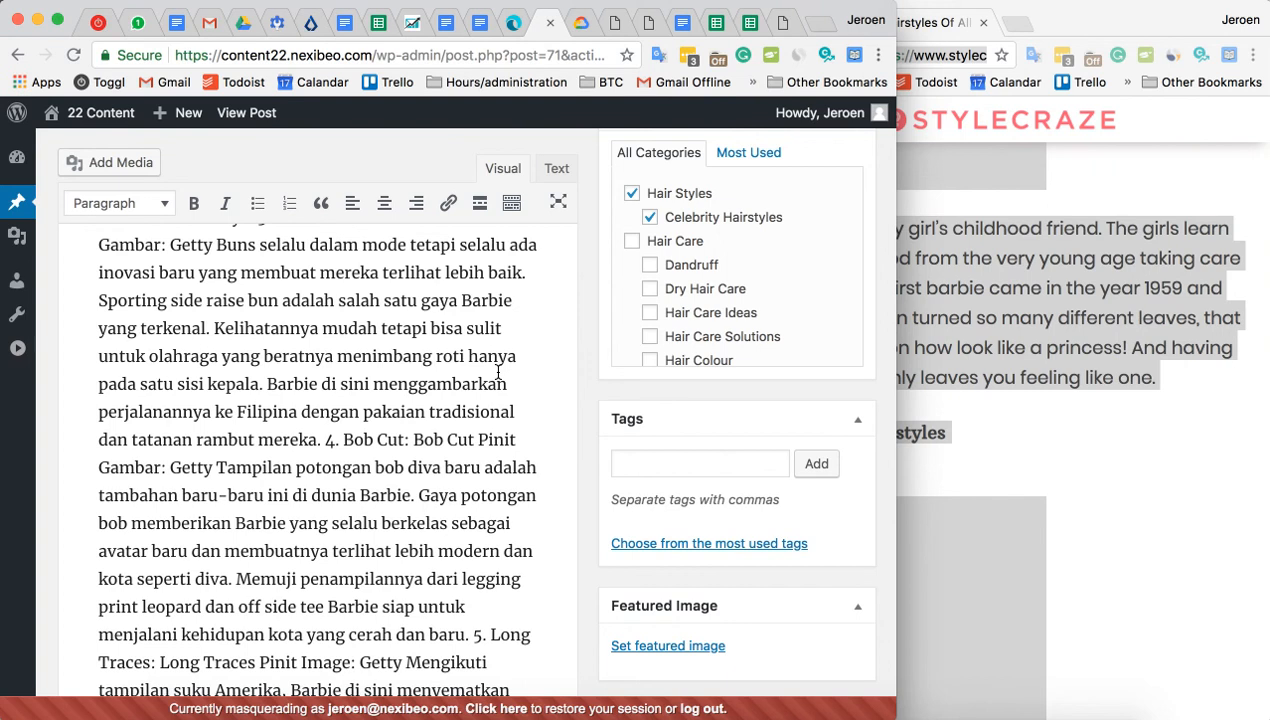
scroll(498, 372, "up", 5)
scroll(498, 374, "down", 8)
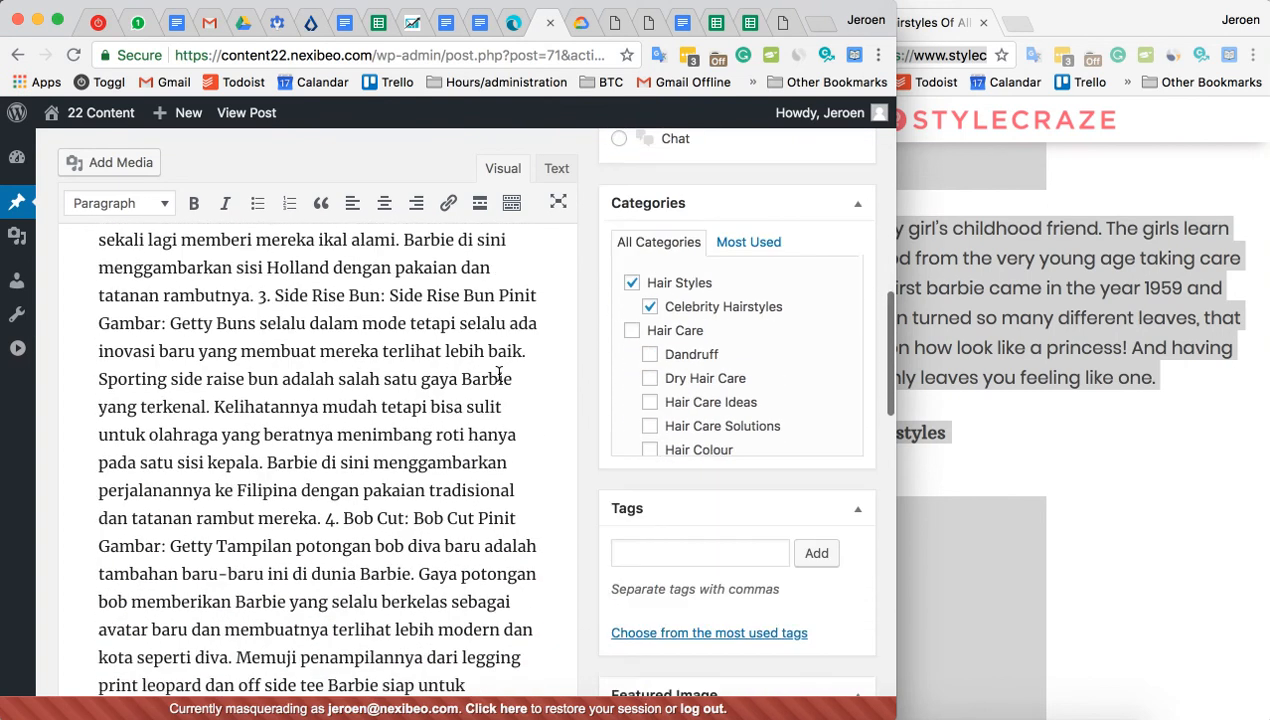
scroll(498, 374, "down", 4)
scroll(575, 295, "up", 3)
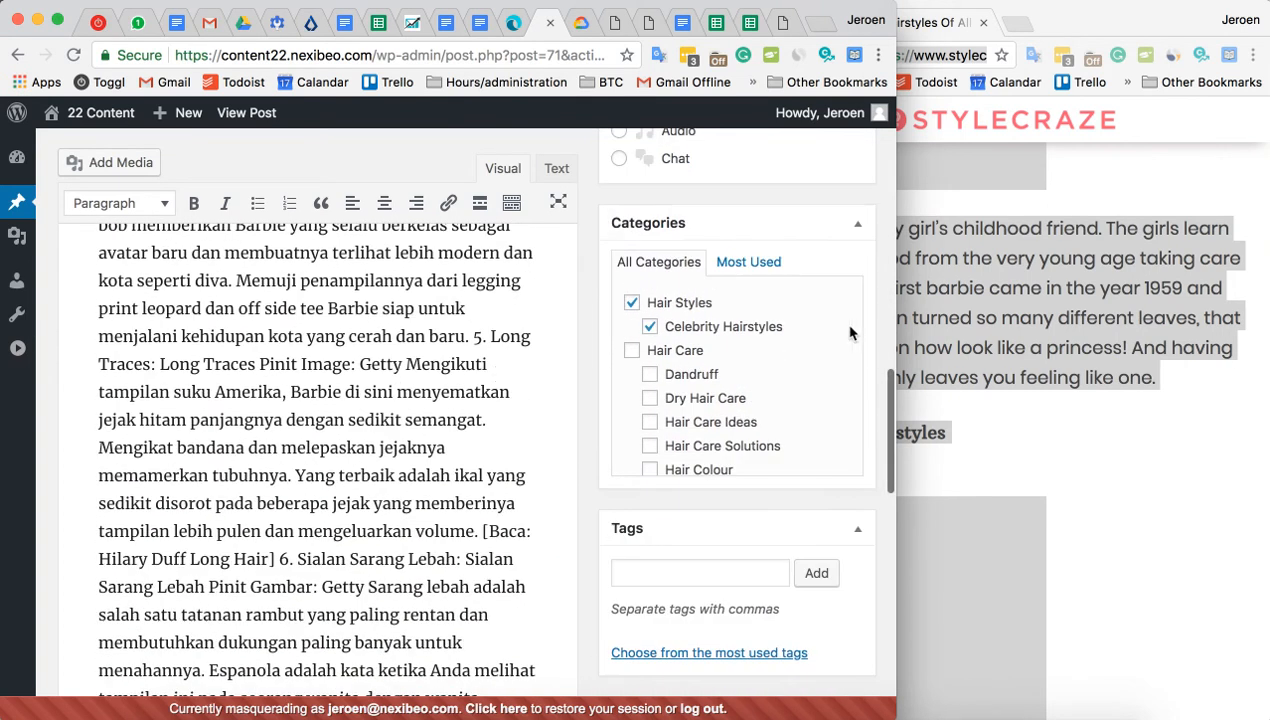
Step: Switch to the Stylecraze source article, widen its window and copy the Beehive Barbie image
left_click(1145, 480)
left_click(1176, 496)
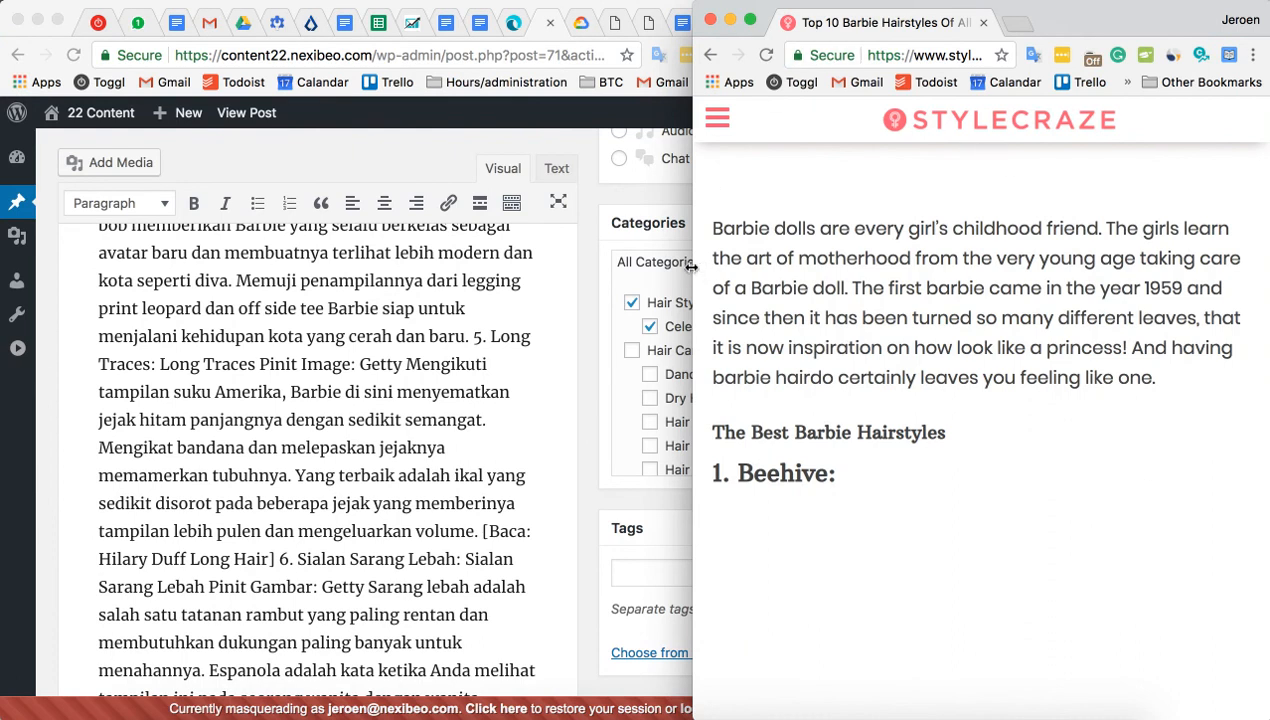
left_click_drag(691, 267, 497, 268)
scroll(845, 365, "down", 5)
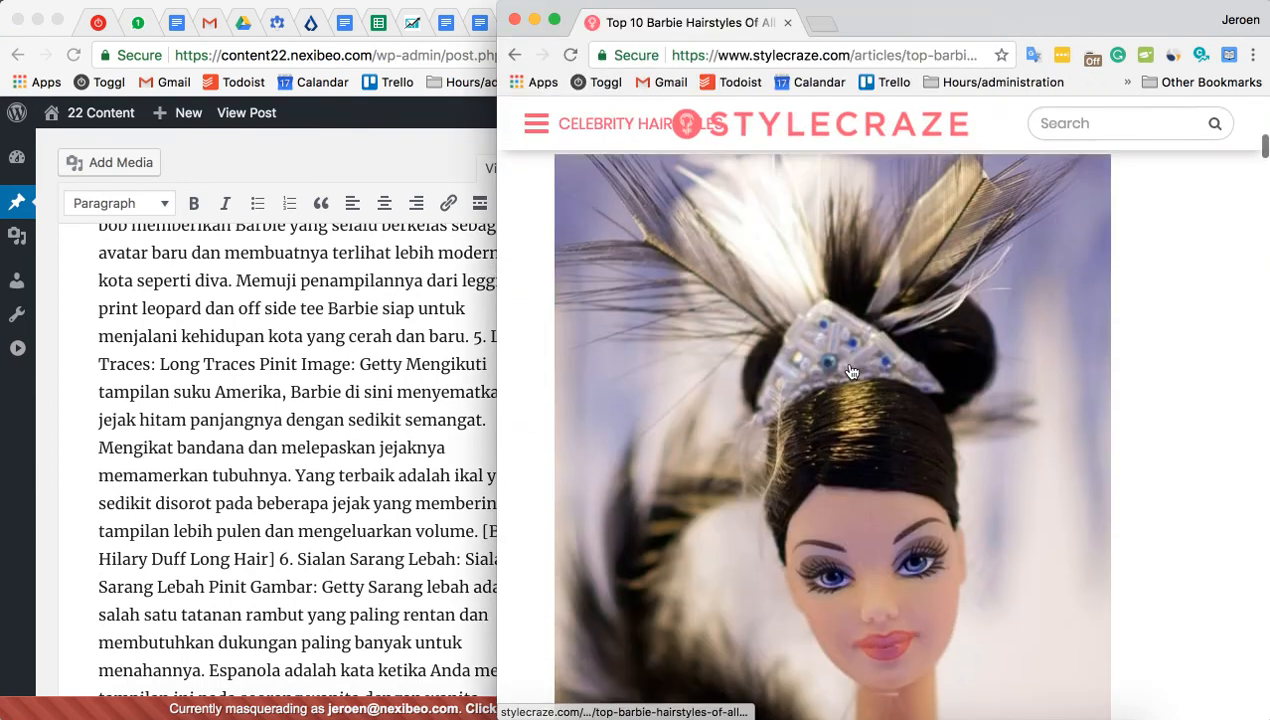
right_click(843, 396)
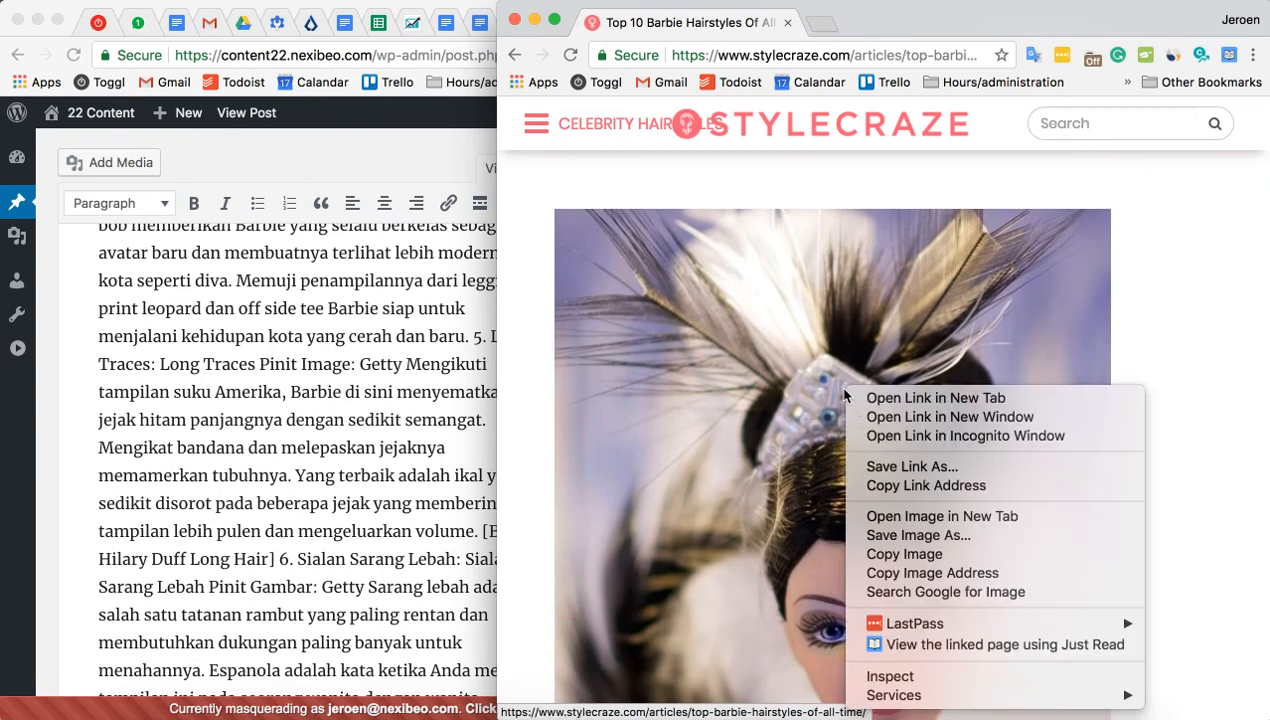
left_click(941, 556)
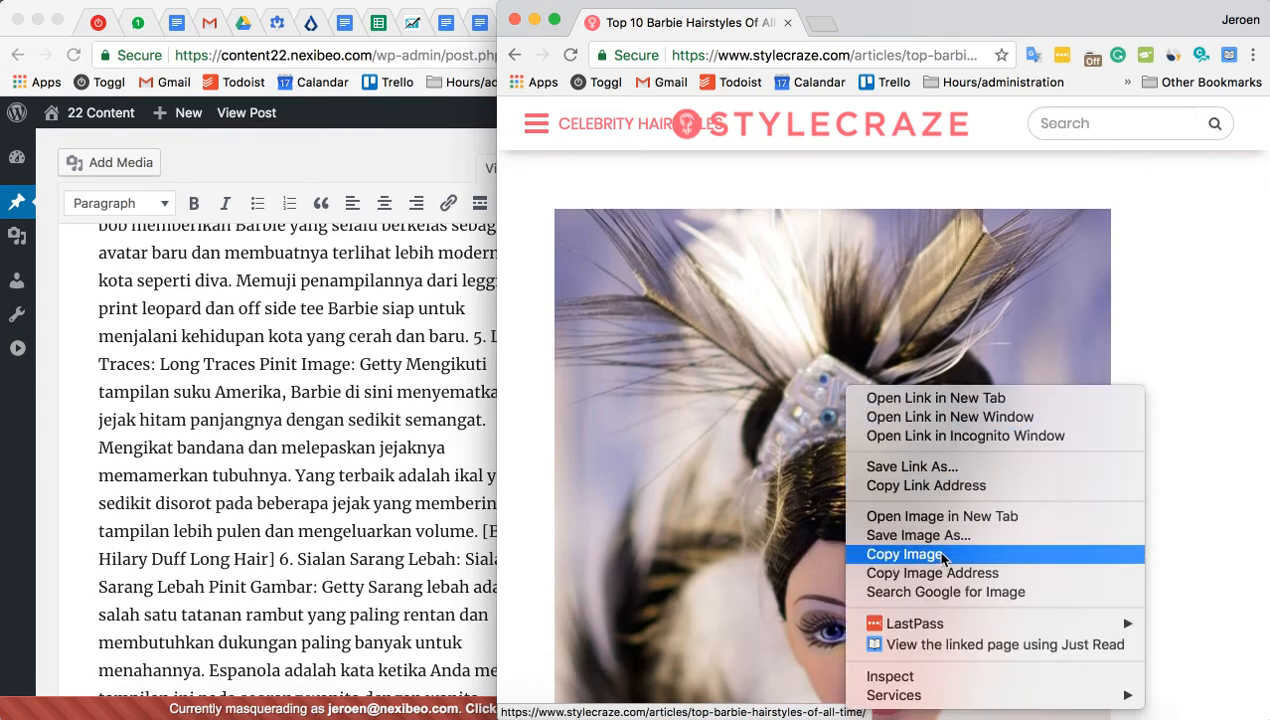
Step: Return to the WordPress draft and paste the copied image between the Beehive description and "2. Kepang Sisi"
left_click(470, 450)
scroll(398, 440, "up", 10)
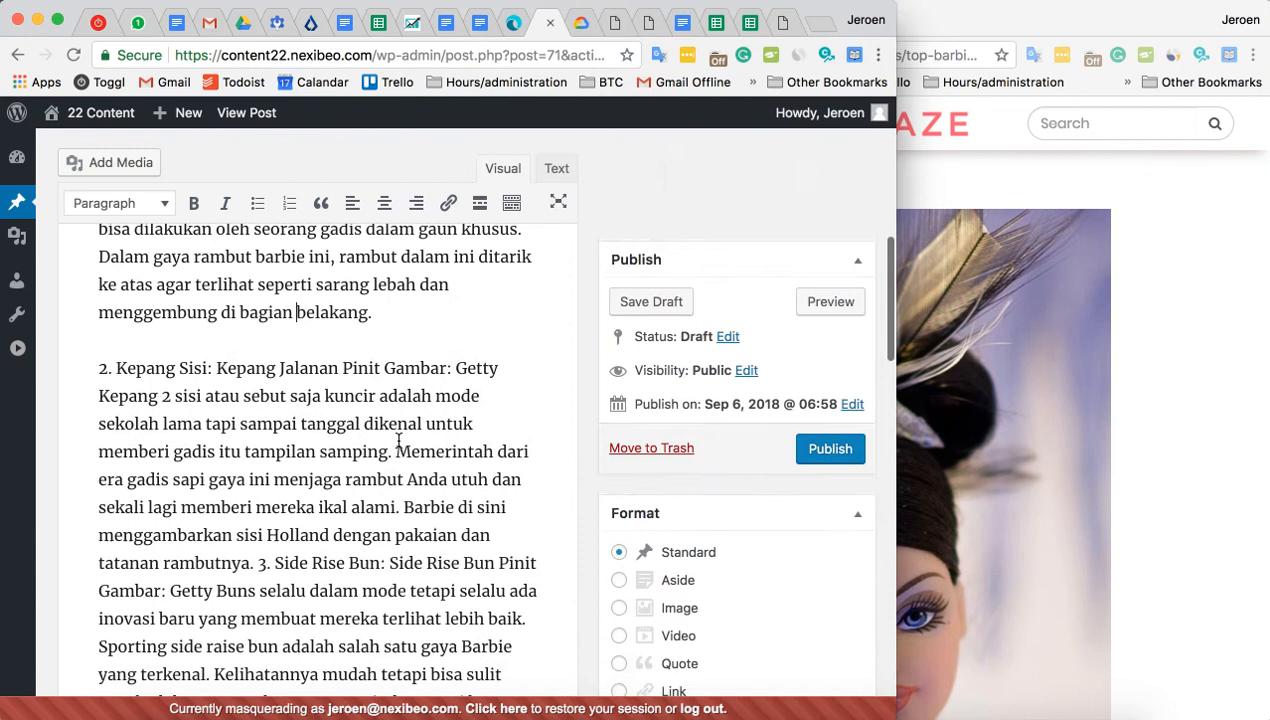
scroll(398, 440, "up", 5)
scroll(452, 565, "down", 1)
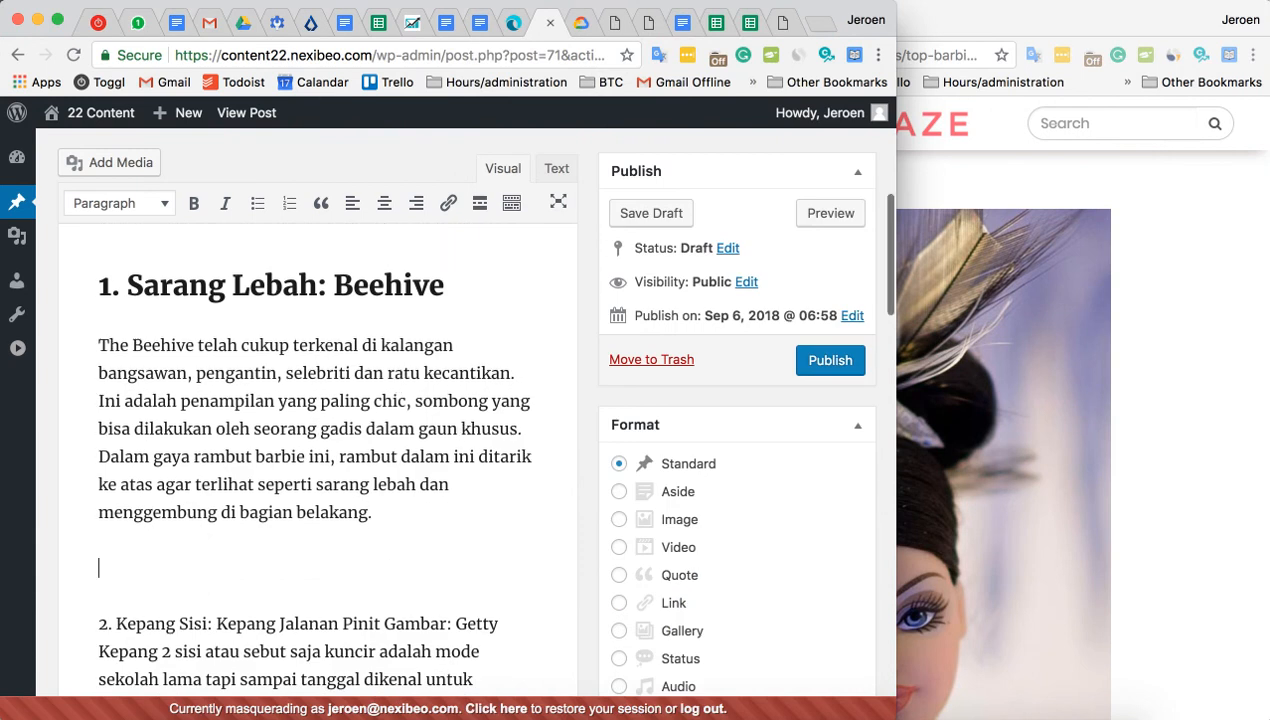
key("super+v")
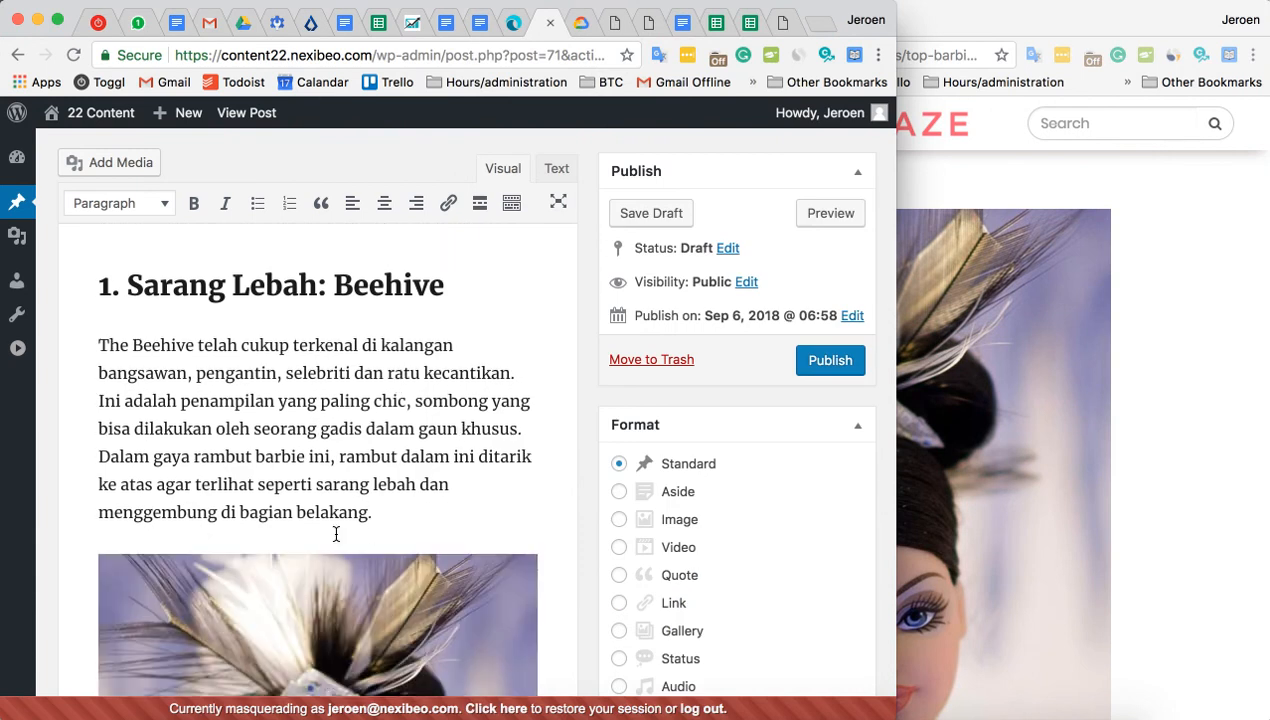
key("super+z")
right_click(275, 542)
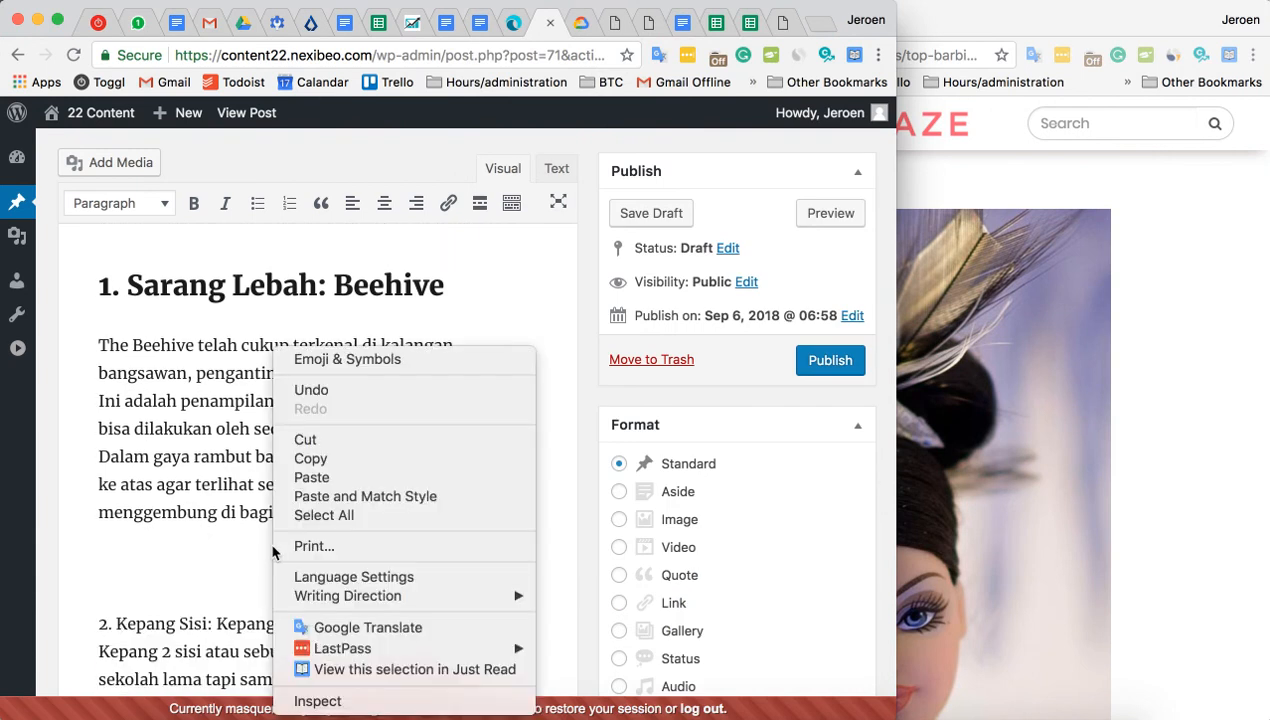
left_click(326, 477)
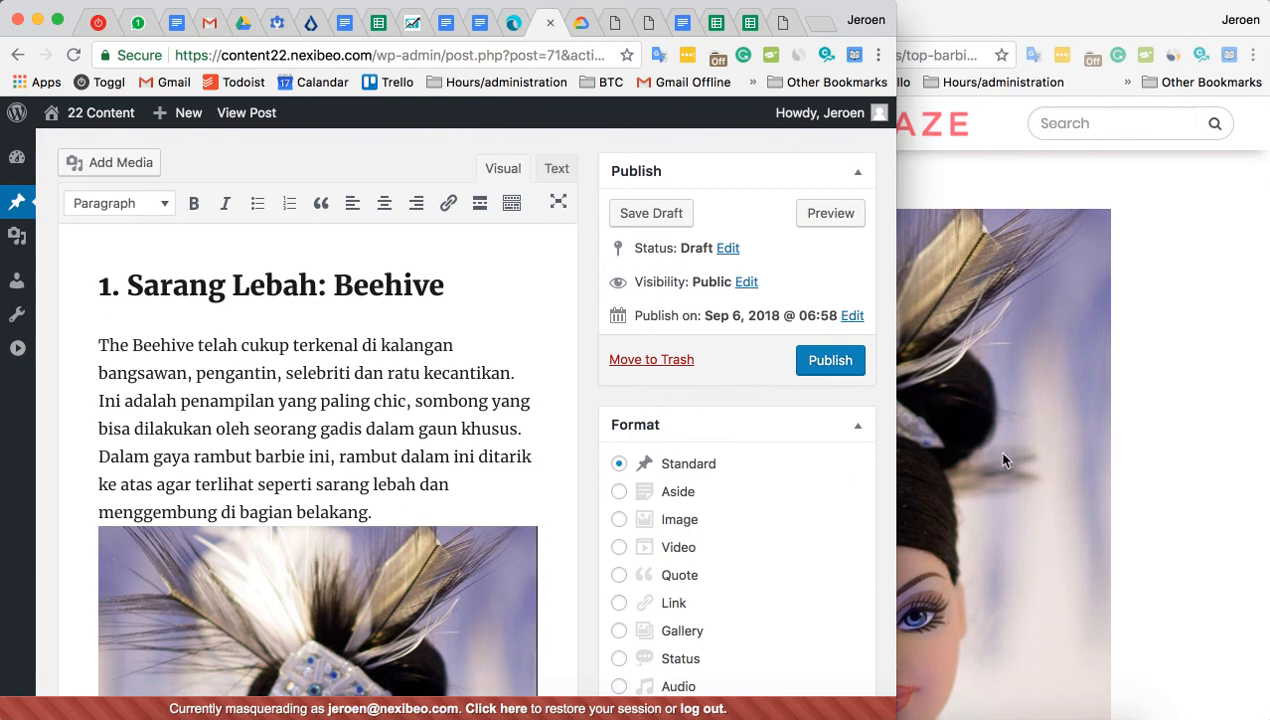
Step: Set the post's status to Pending Review and save the post as pending
left_click(727, 250)
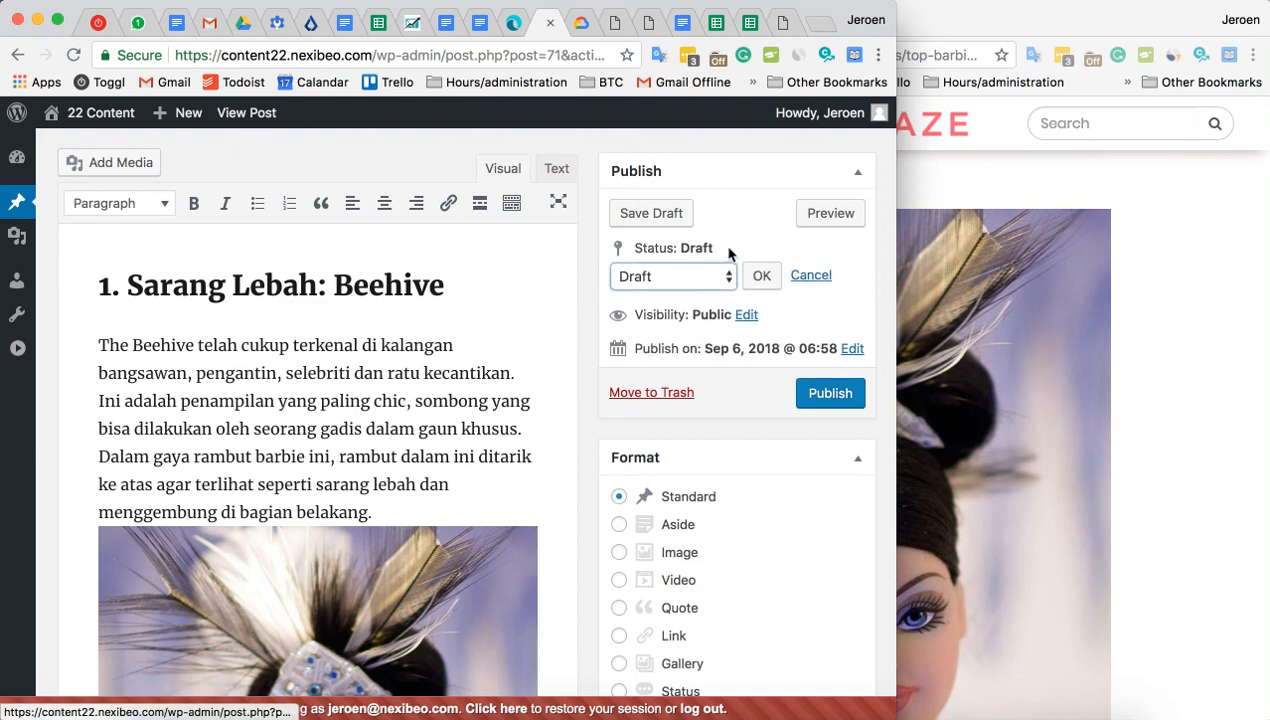
left_click(683, 279)
left_click(697, 260)
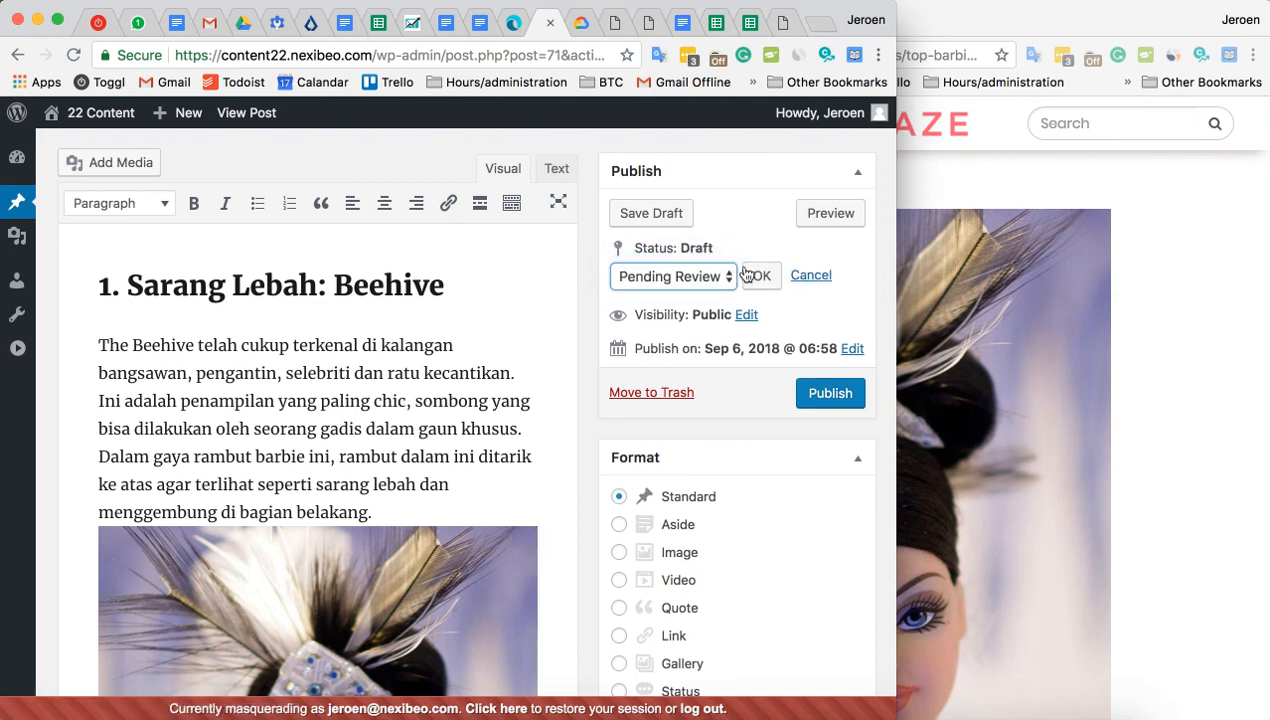
left_click(760, 276)
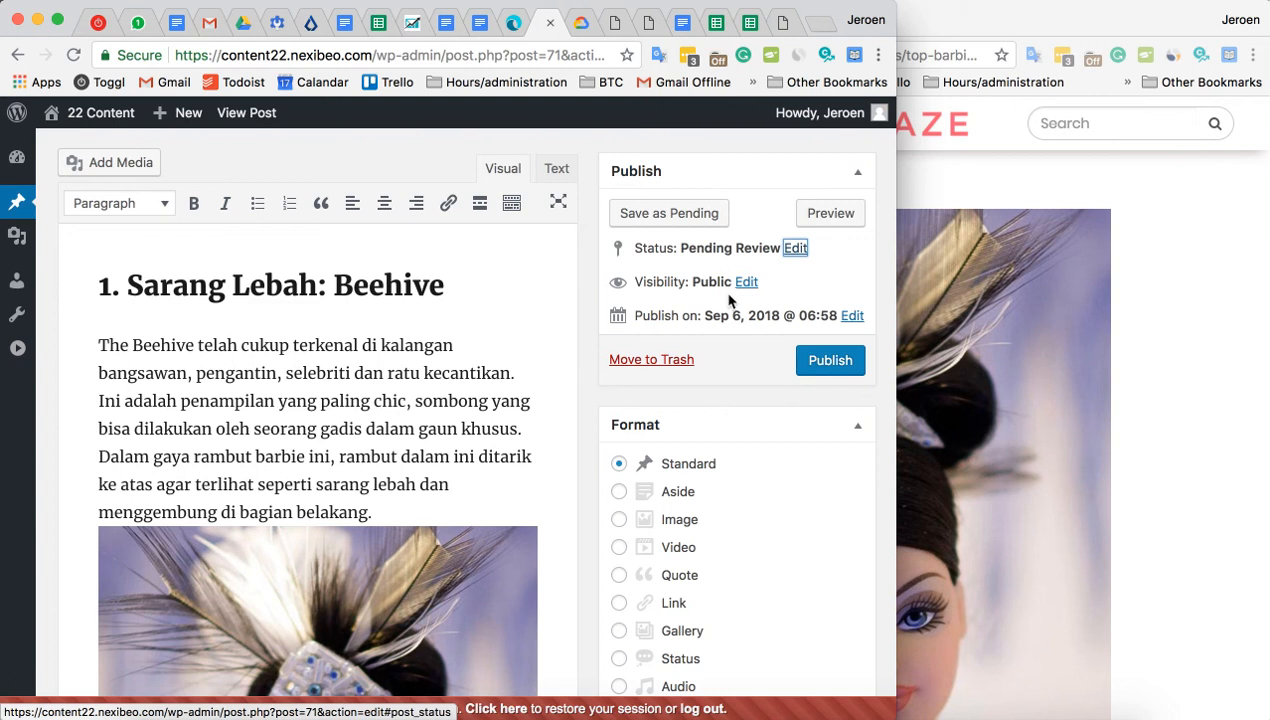
left_click(672, 214)
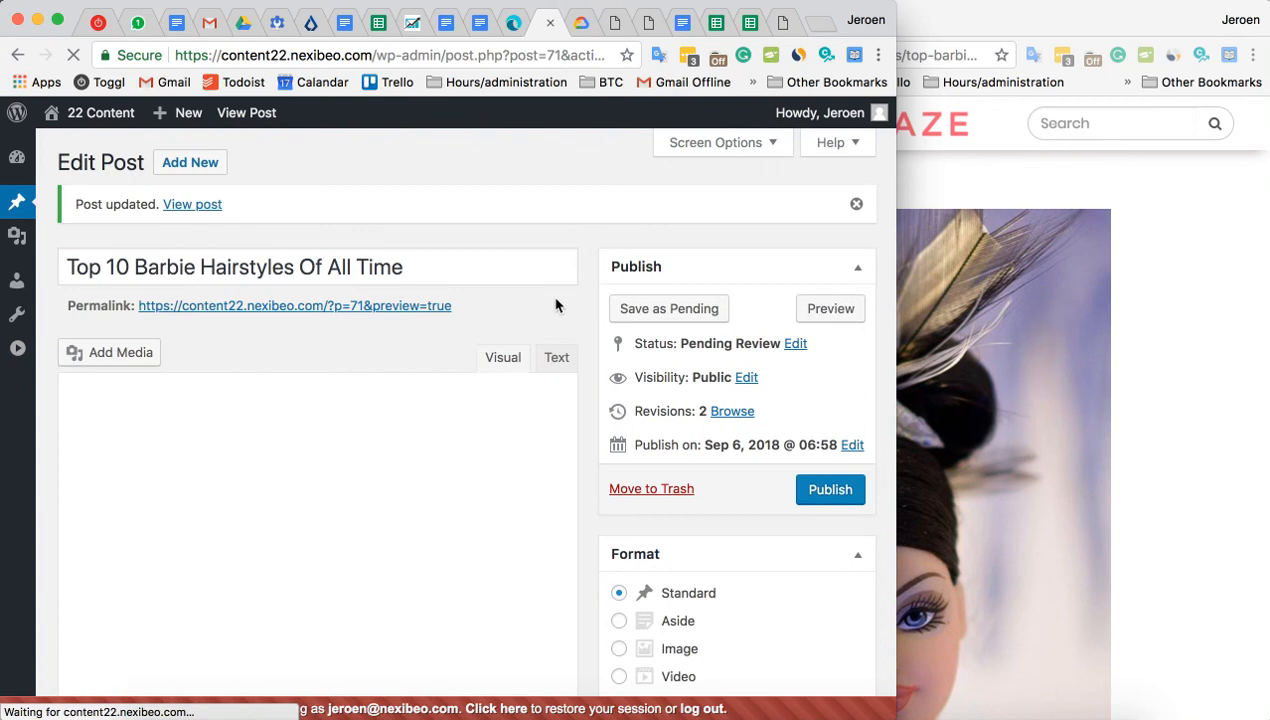
Step: Check the status options available for the saved post without changing its status
scroll(372, 518, "down", 2)
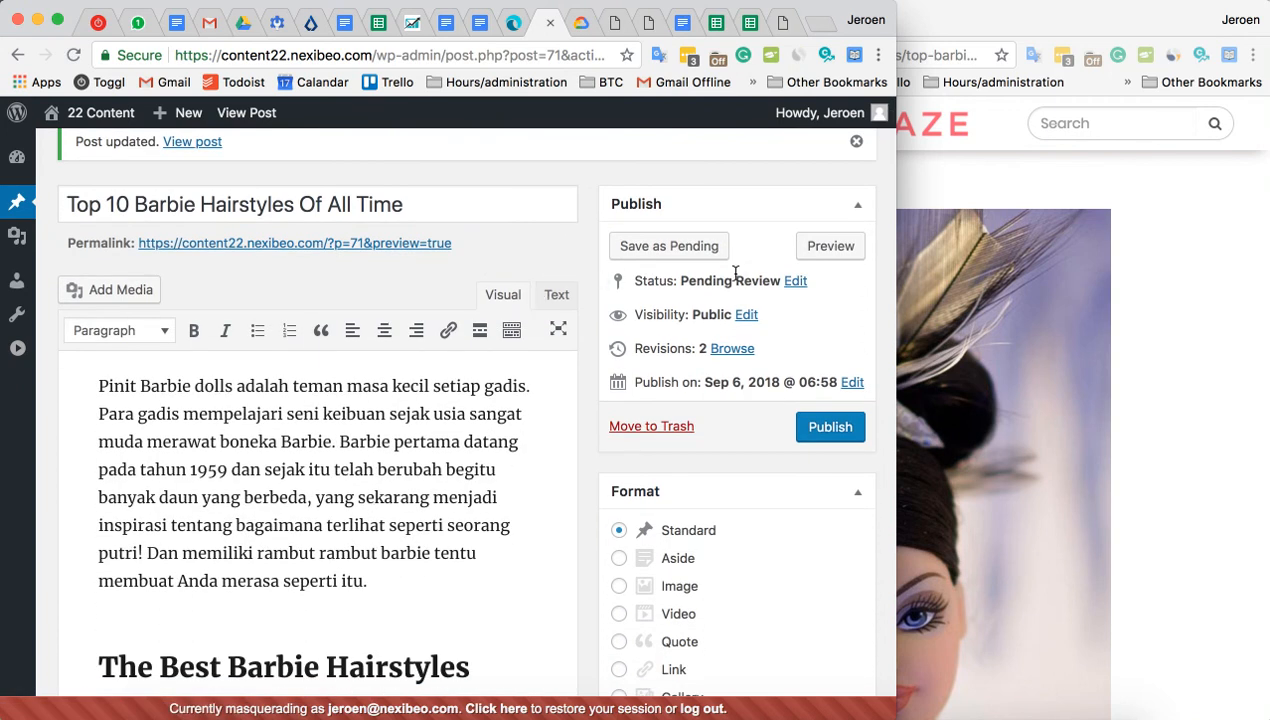
left_click(795, 281)
left_click(688, 310)
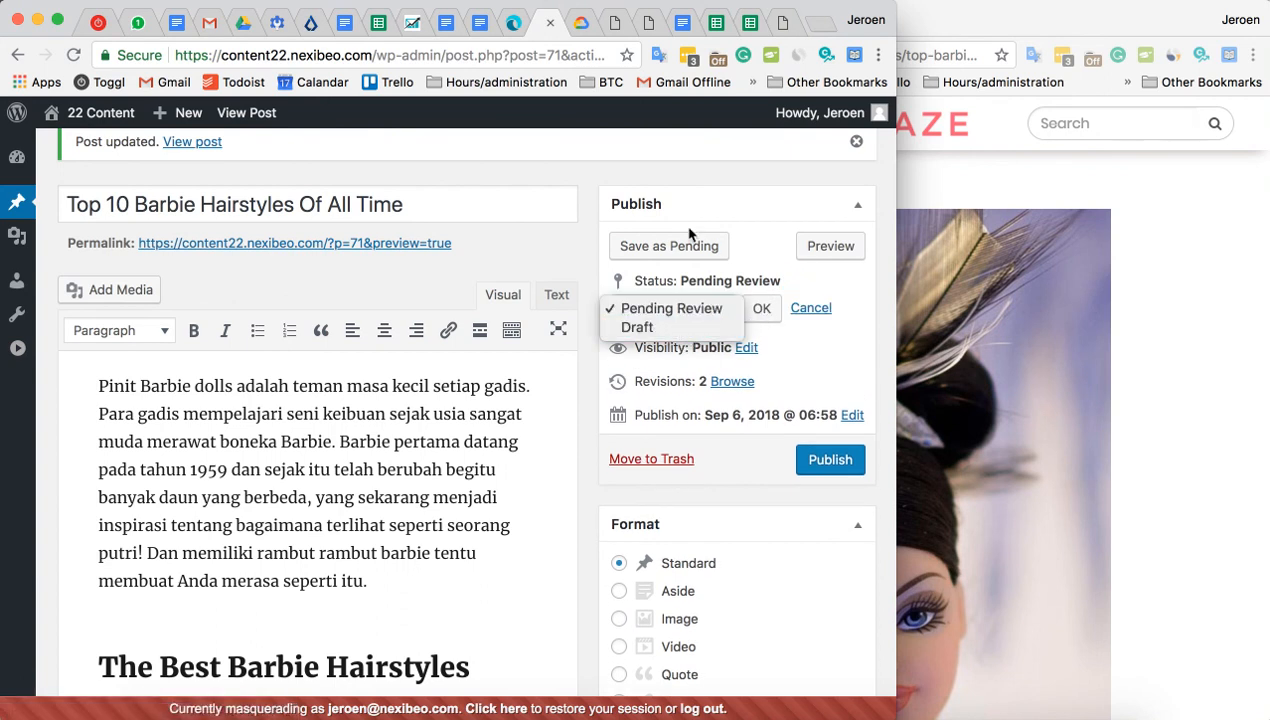
left_click(851, 352)
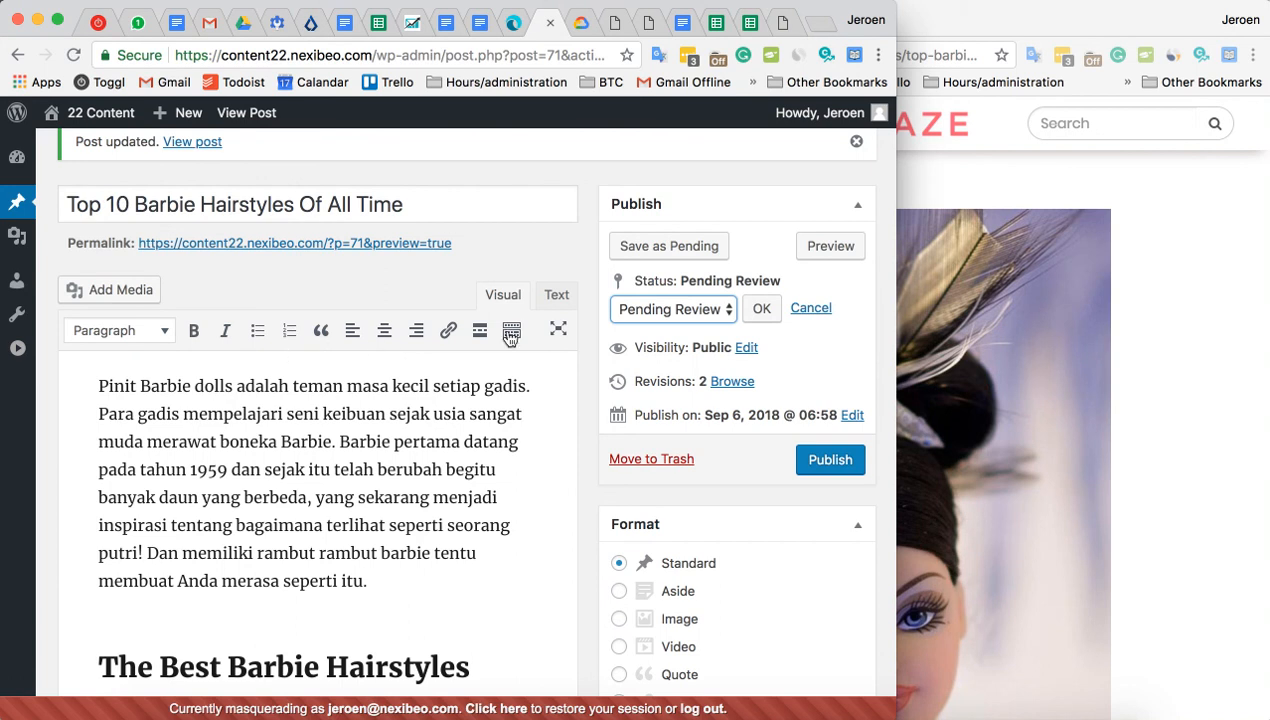
Step: Review the saved post's title, introduction, headings, Beehive description and inserted image
scroll(440, 418, "down", 5)
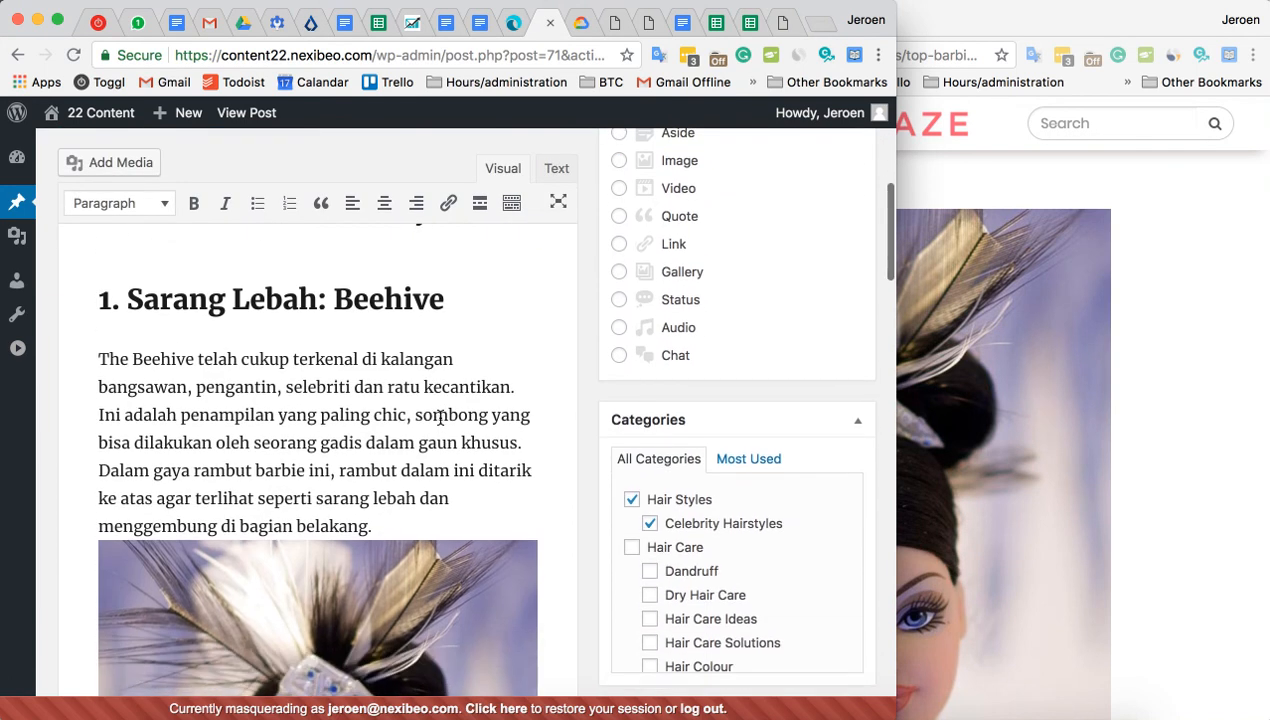
scroll(440, 418, "up", 3)
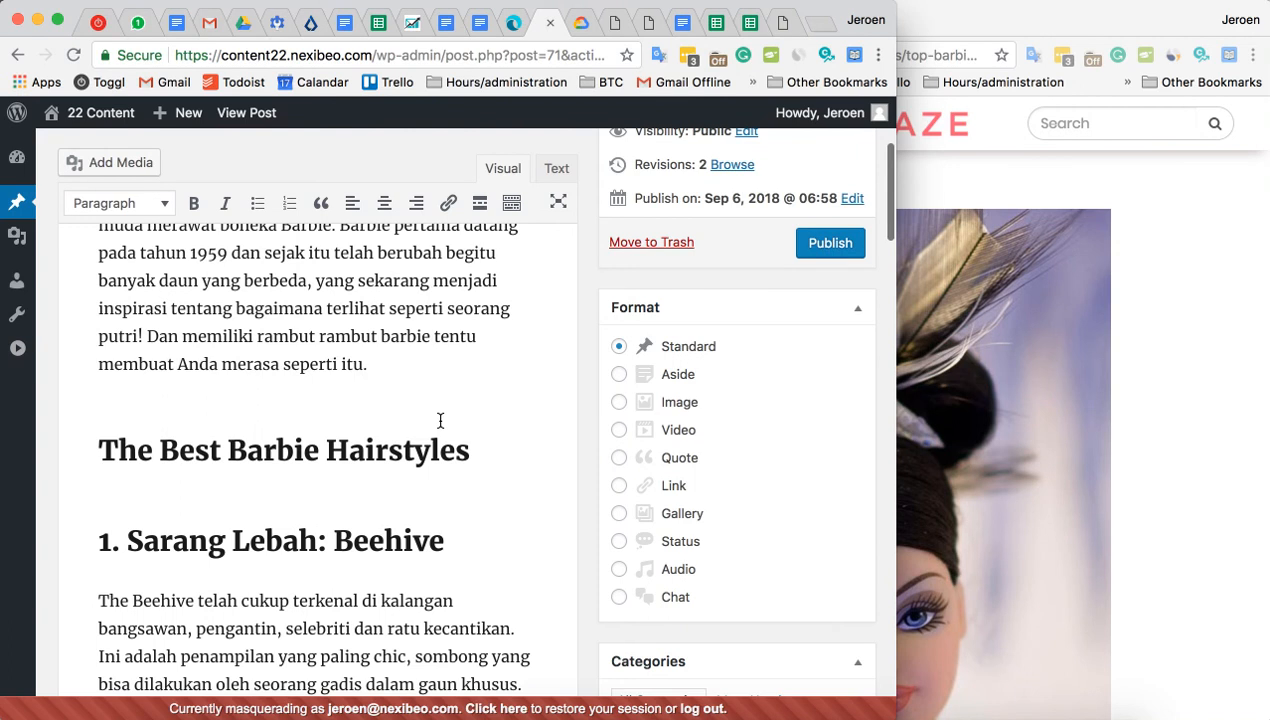
scroll(440, 418, "up", 4)
scroll(437, 428, "down", 3)
scroll(437, 428, "down", 1)
scroll(437, 430, "up", 3)
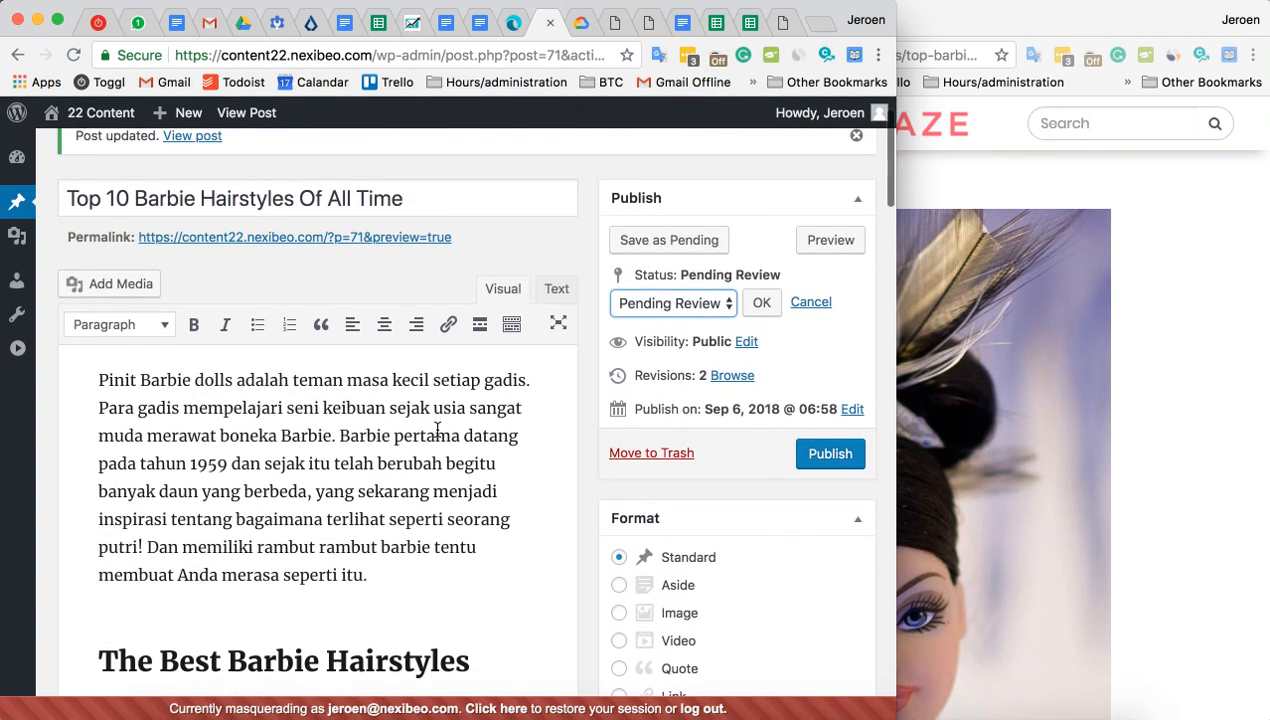
scroll(437, 430, "down", 1)
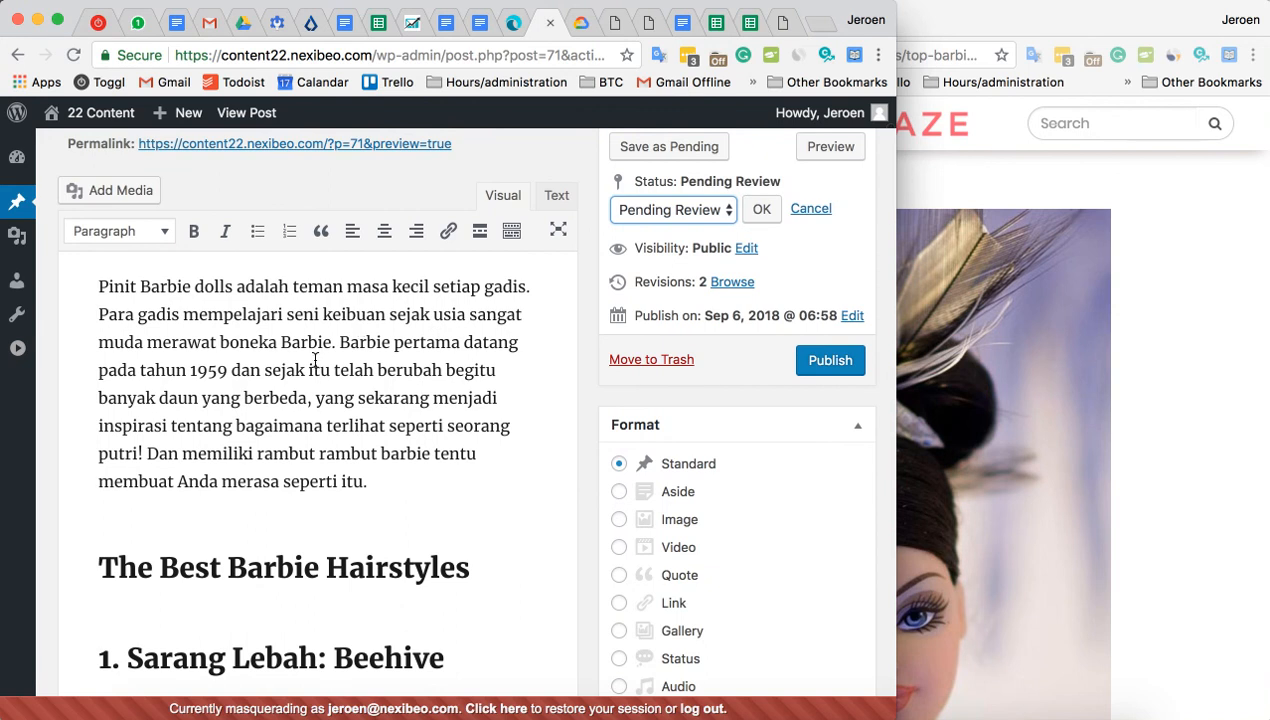
scroll(255, 540, "down", 2)
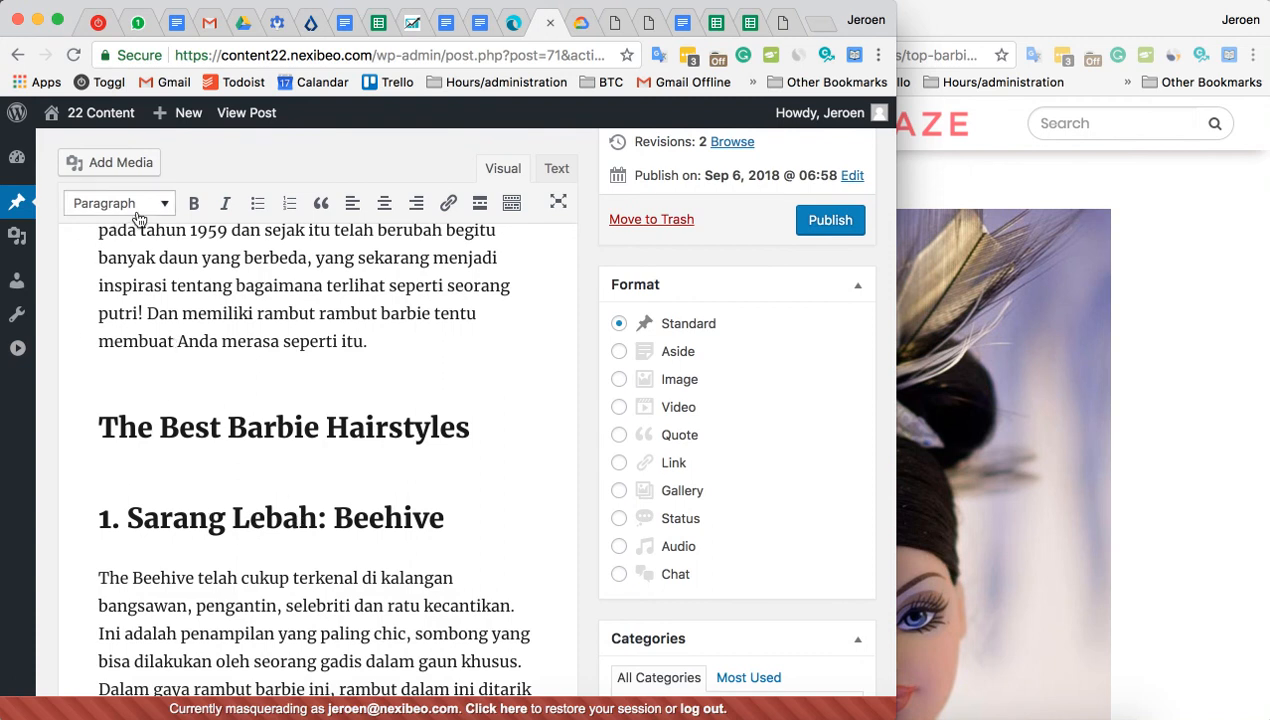
scroll(188, 418, "down", 5)
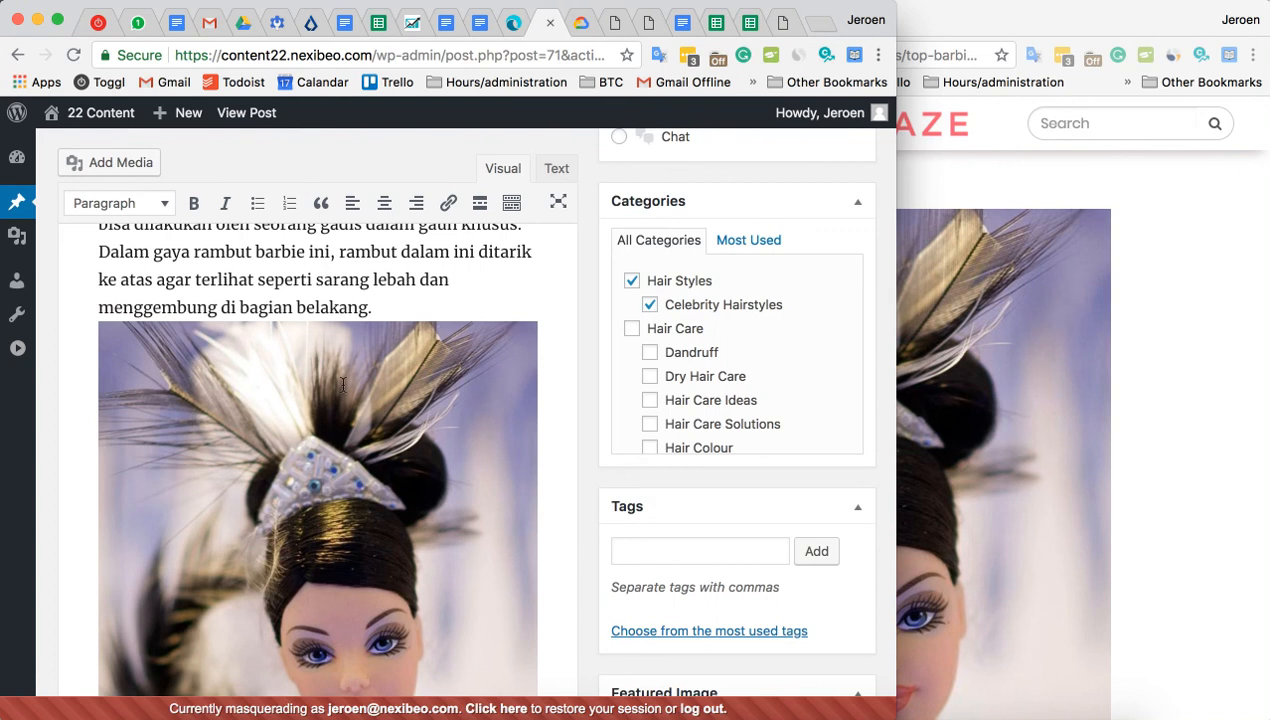
scroll(410, 400, "up", 10)
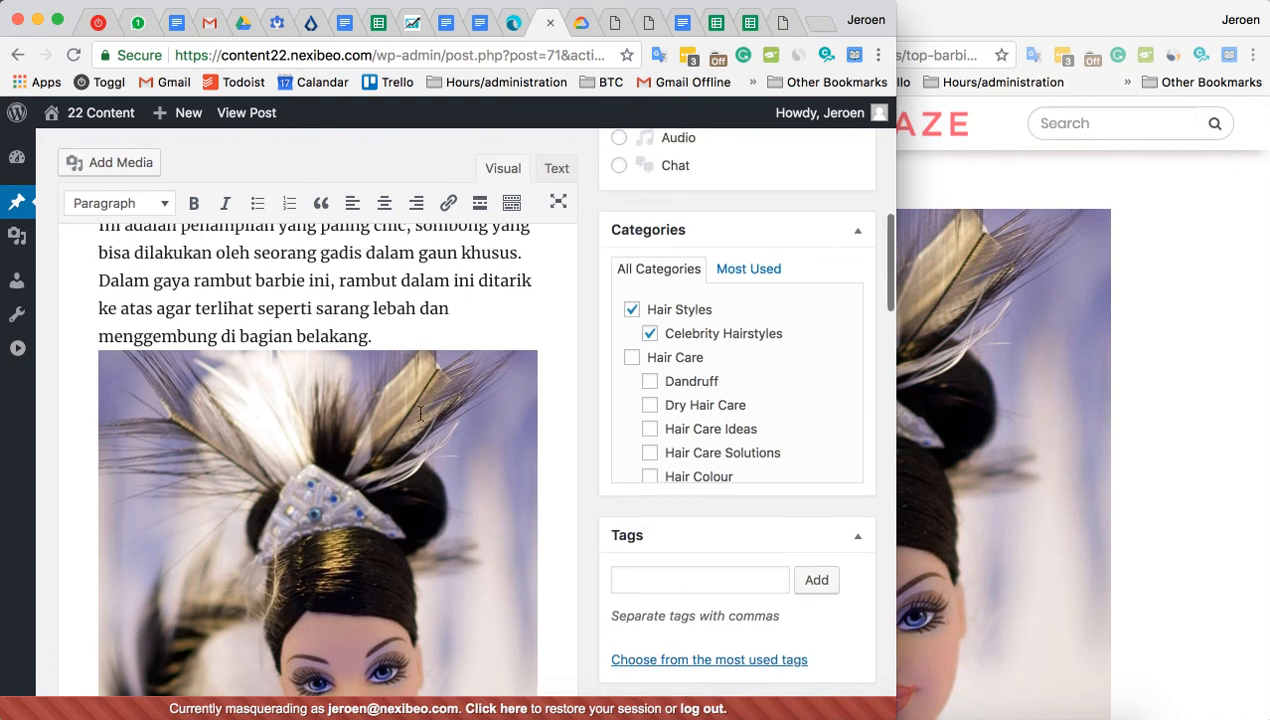